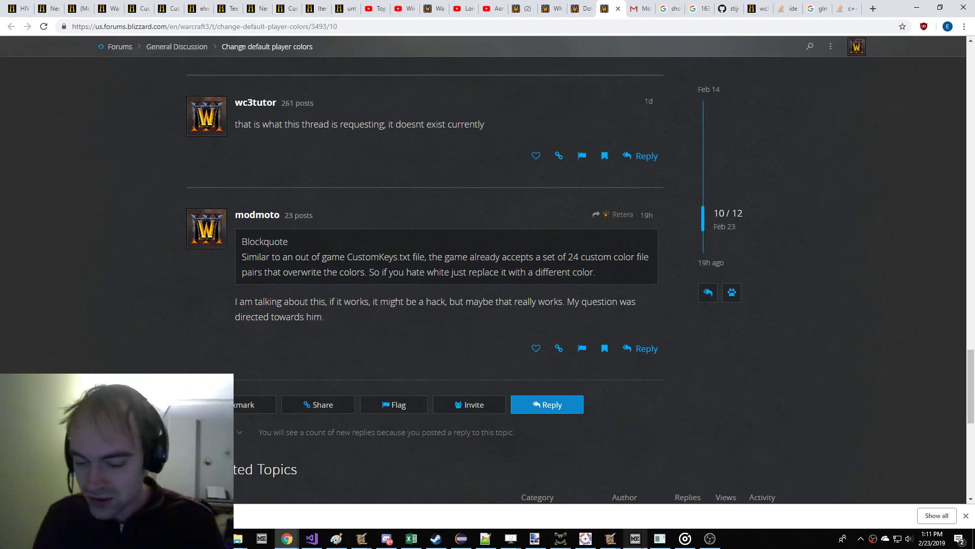
In the Preview layout, open the Data Browser and float it as its own enlarged window.
left_click(635, 538)
left_click(258, 58)
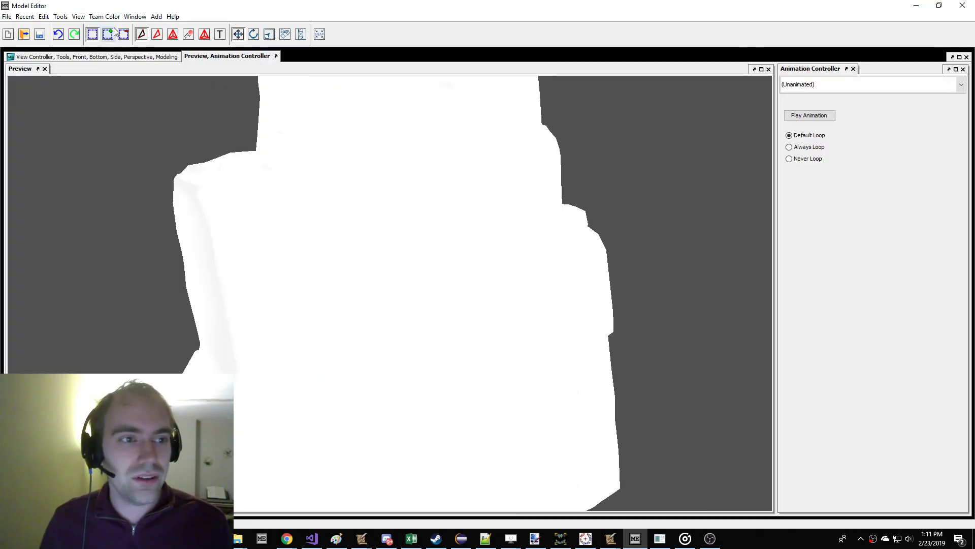
left_click(135, 16)
mouse_move(152, 40)
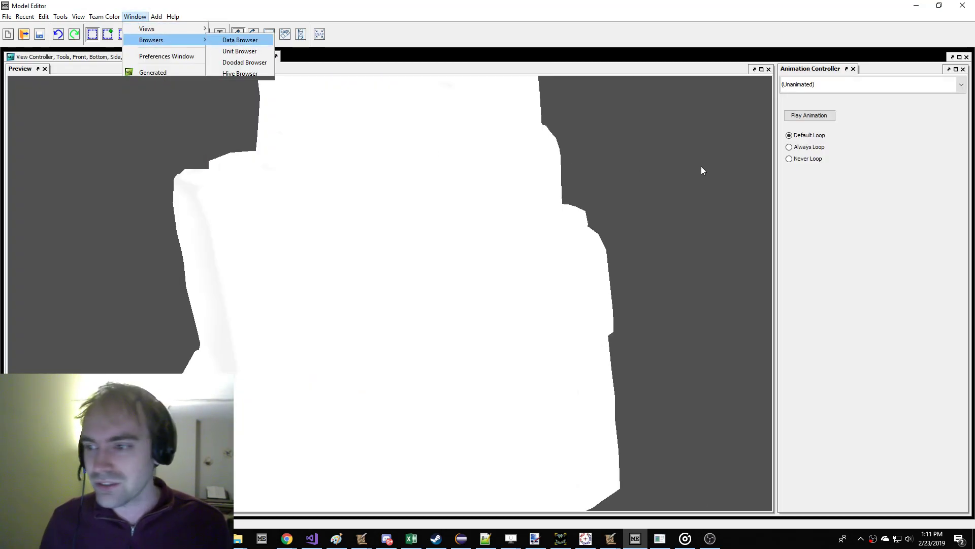
key("Return")
left_click_drag(751, 50, 512, 122)
left_click_drag(563, 63, 48, 13)
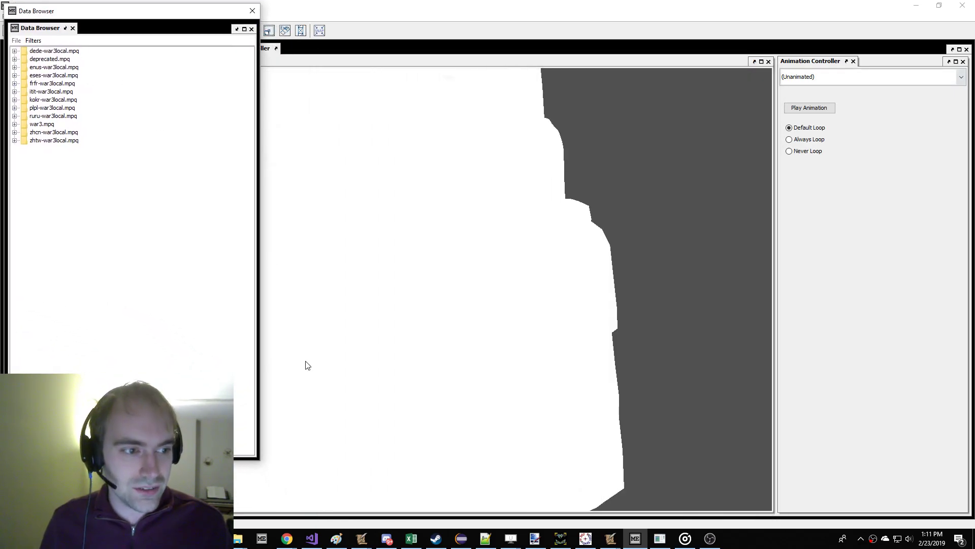
left_click_drag(259, 471, 925, 517)
Expand war3.mpq > replaceabletextures > teamcolor to list the teamcolor and teamglow .blp files.
left_click(15, 125)
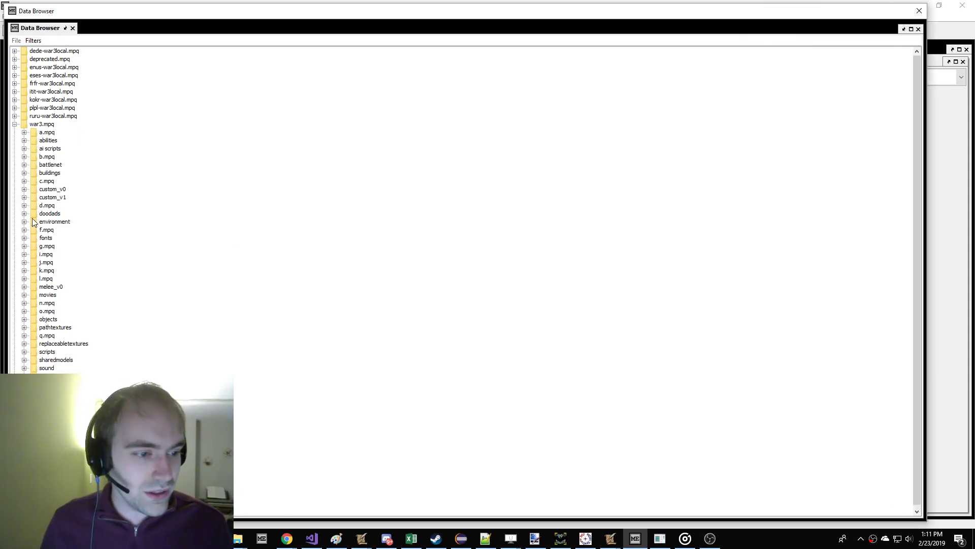
left_click(24, 344)
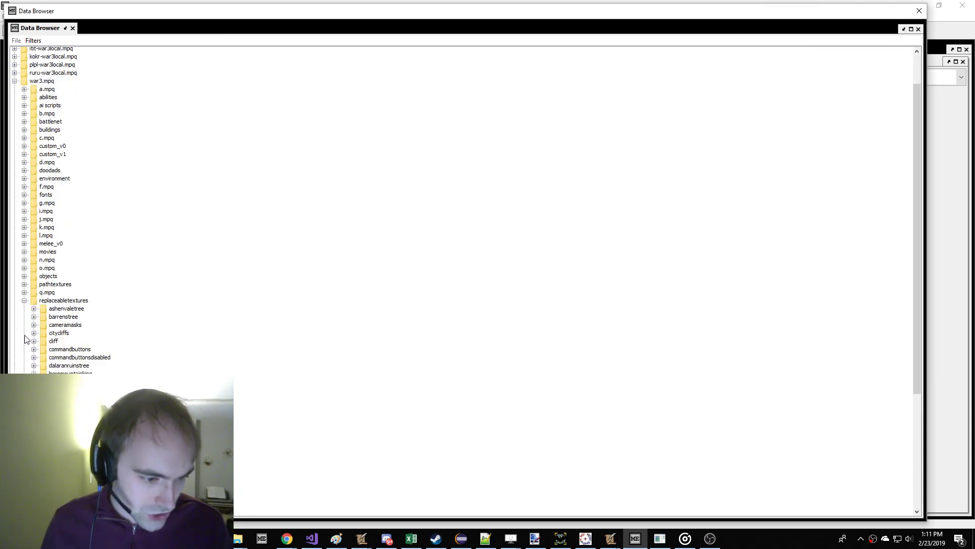
scroll(35, 239, "down", 3)
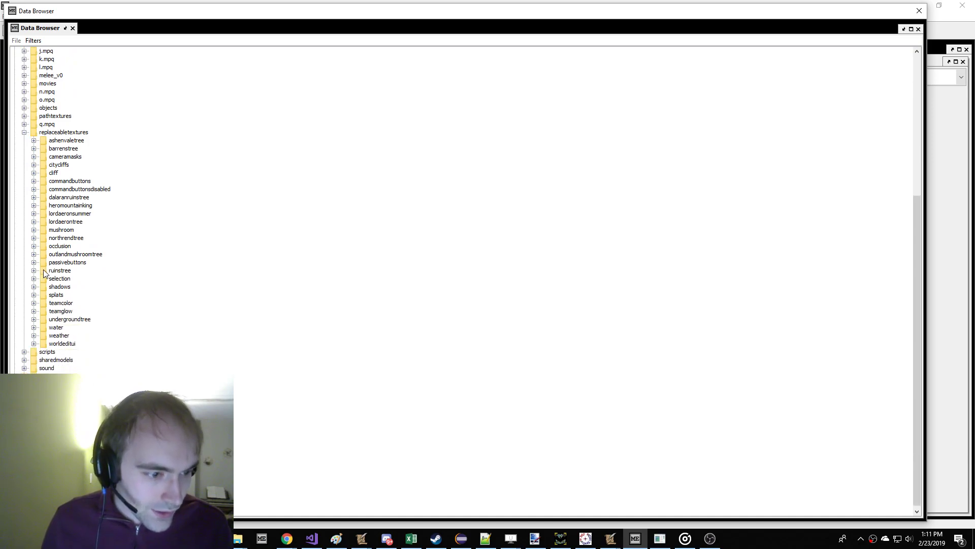
left_click(34, 303)
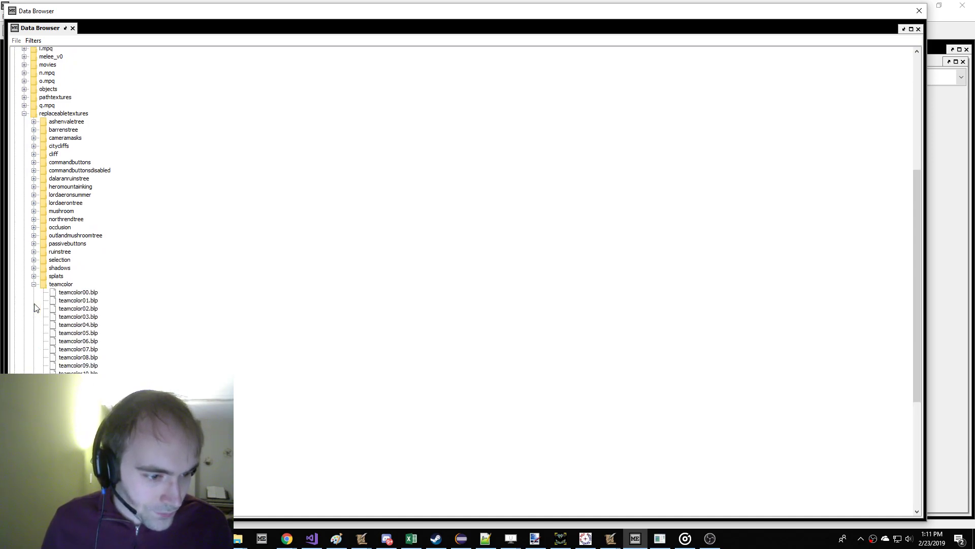
scroll(39, 307, "down", 6)
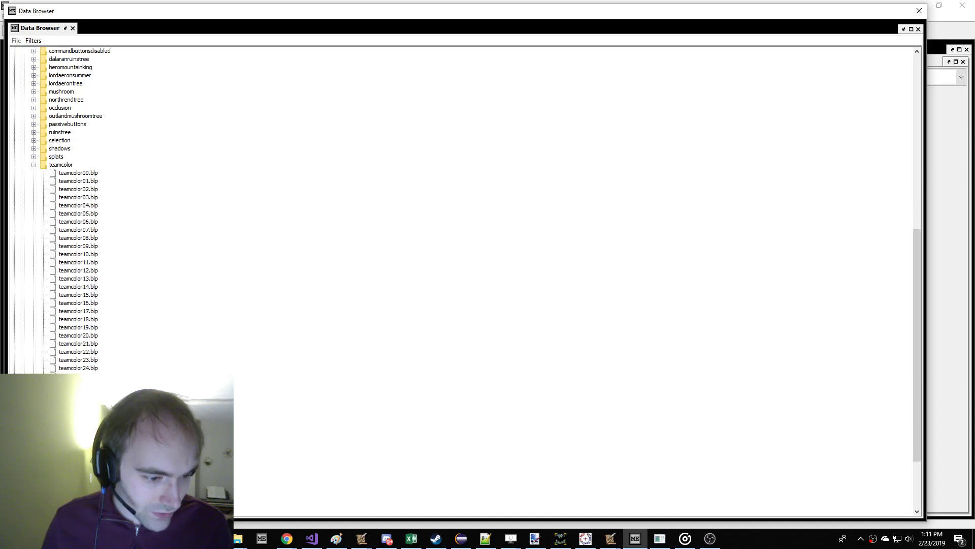
scroll(61, 209, "down", 8)
scroll(60, 254, "up", 2)
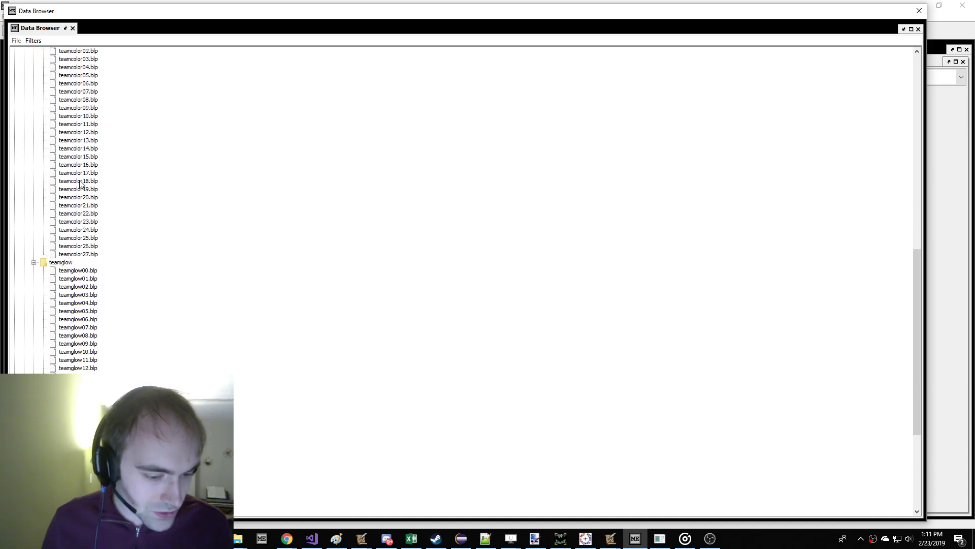
Preview the red teamcolor00.blp and blue teamcolor01.blp textures.
left_click_drag(127, 14, 618, 22)
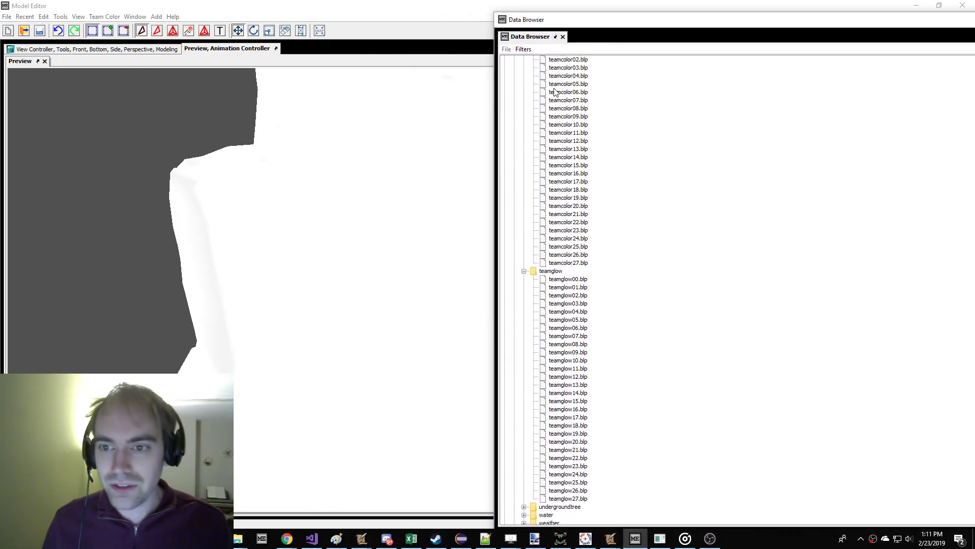
scroll(584, 150, "up", 4)
left_click(571, 142)
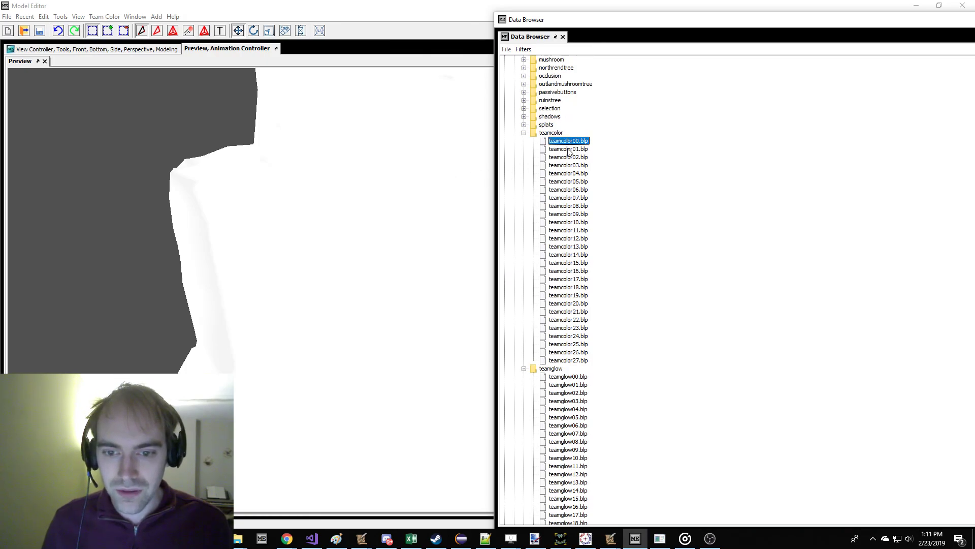
left_click(577, 151)
left_click(575, 158)
Preview the teamglow01, teamglow00, teamglow02, teamglow03 and teamglow04 glows.
scroll(571, 203, "down", 6)
left_click(568, 237)
left_click(568, 231)
left_click(571, 246)
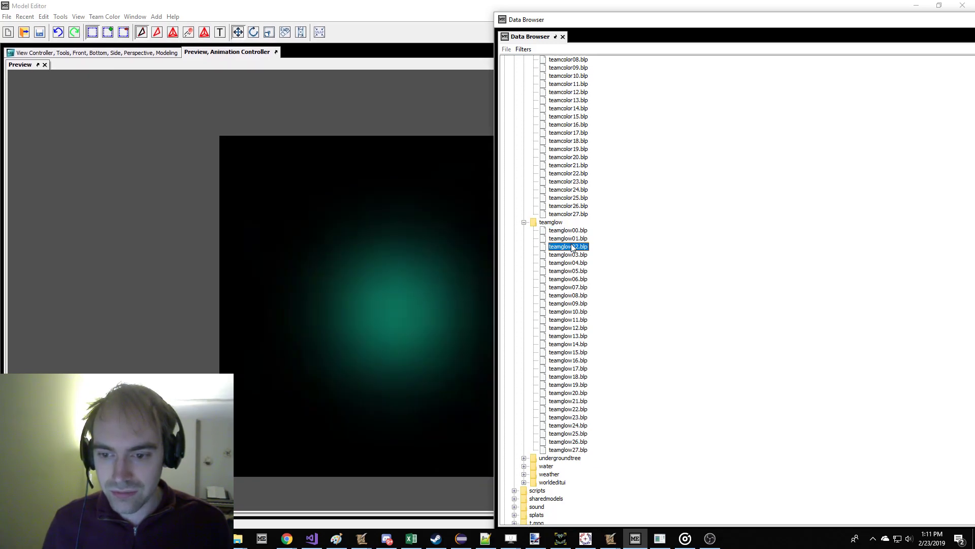
left_click(571, 255)
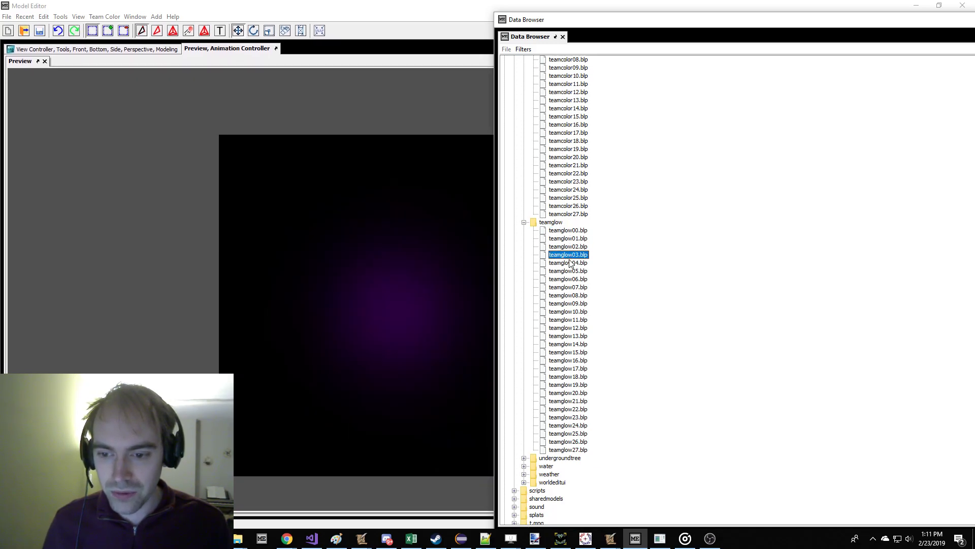
left_click(568, 262)
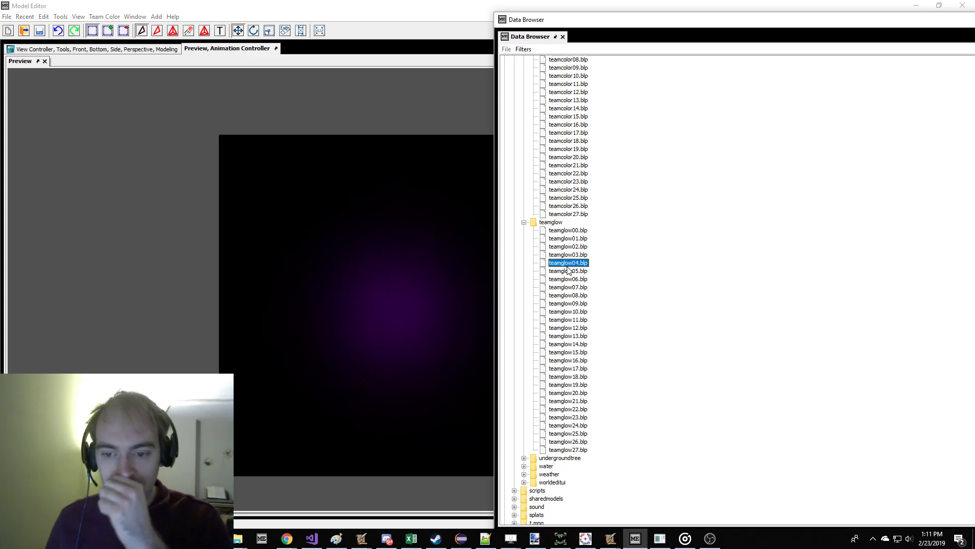
Preview teamglow17, 19, 20 and 22, ending on the bright white teamglow21 glow.
left_click(570, 368)
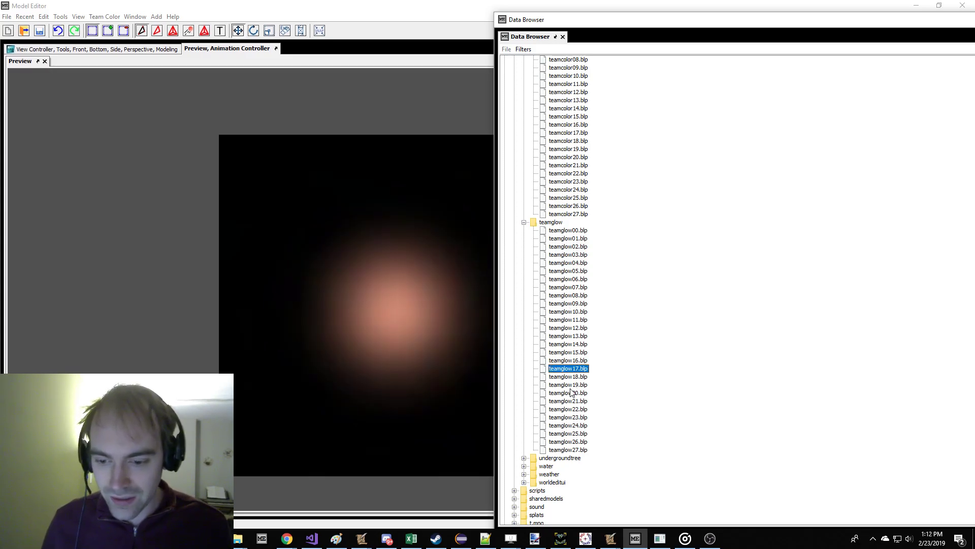
left_click(570, 387)
left_click(574, 394)
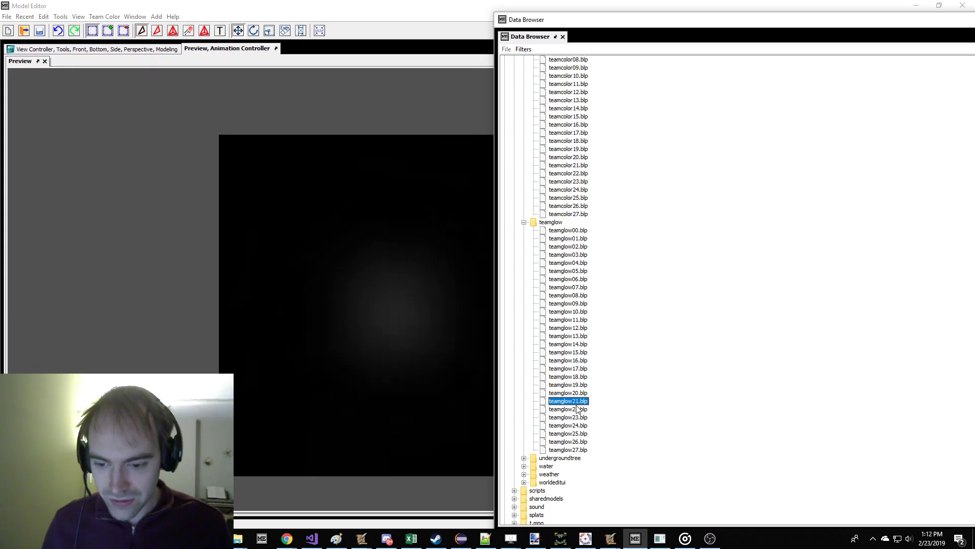
left_click(577, 401)
left_click(579, 409)
left_click(581, 402)
In World Editor, review the Tool Palette player colour list, leaving Player 1 (Red) selected.
mouse_move(361, 537)
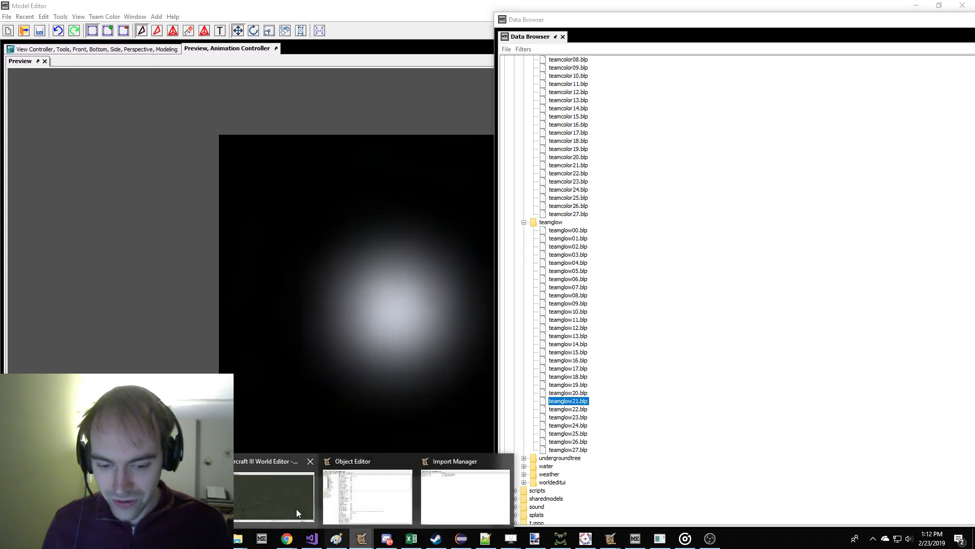
left_click(294, 507)
left_click(892, 85)
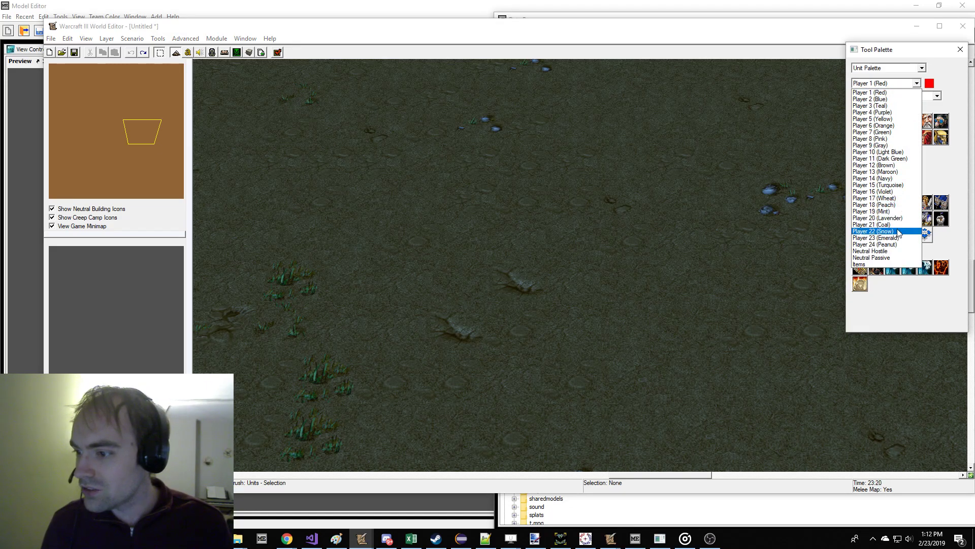
left_click(527, 361)
left_click(881, 84)
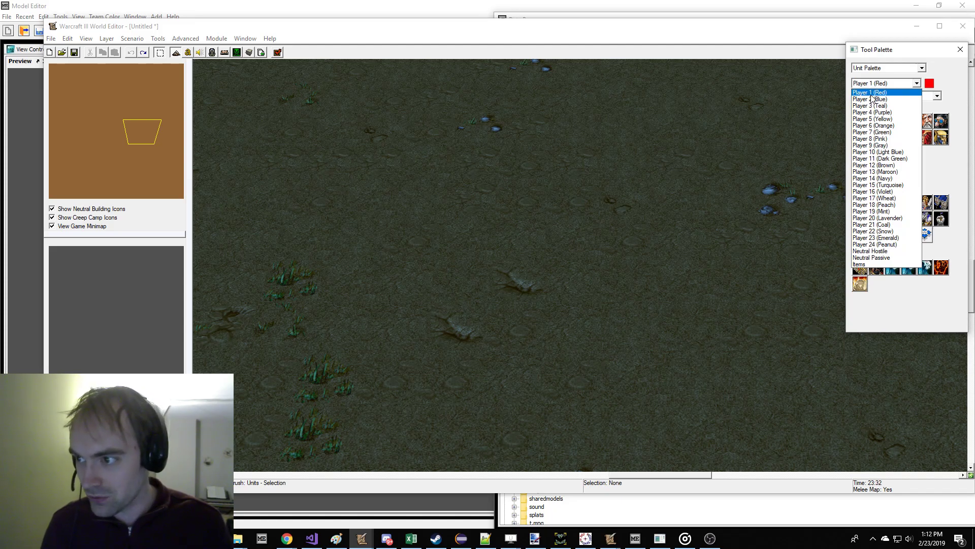
left_click(635, 440)
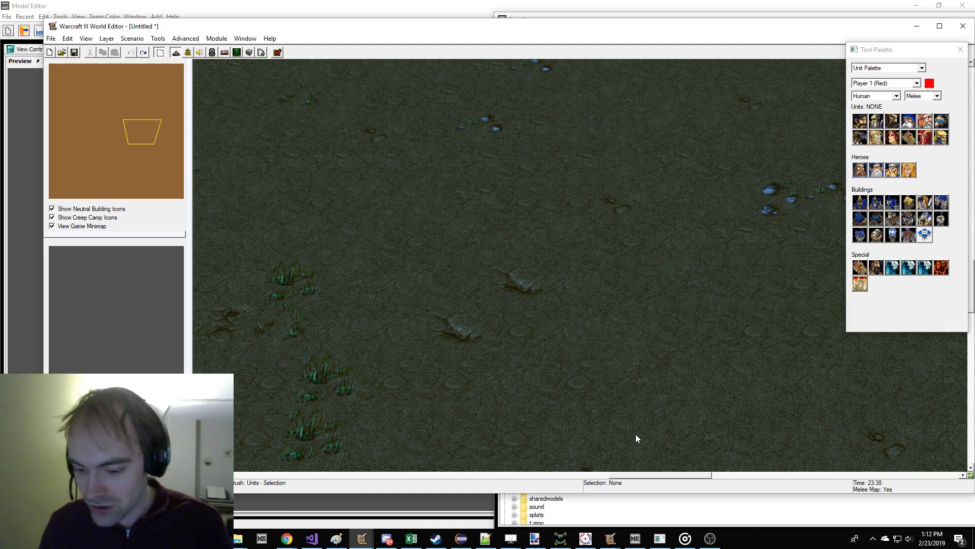
Back in Model Editor, preview teamglow00.blp, return to teamglow21.blp, then open the Start menu.
left_click(635, 538)
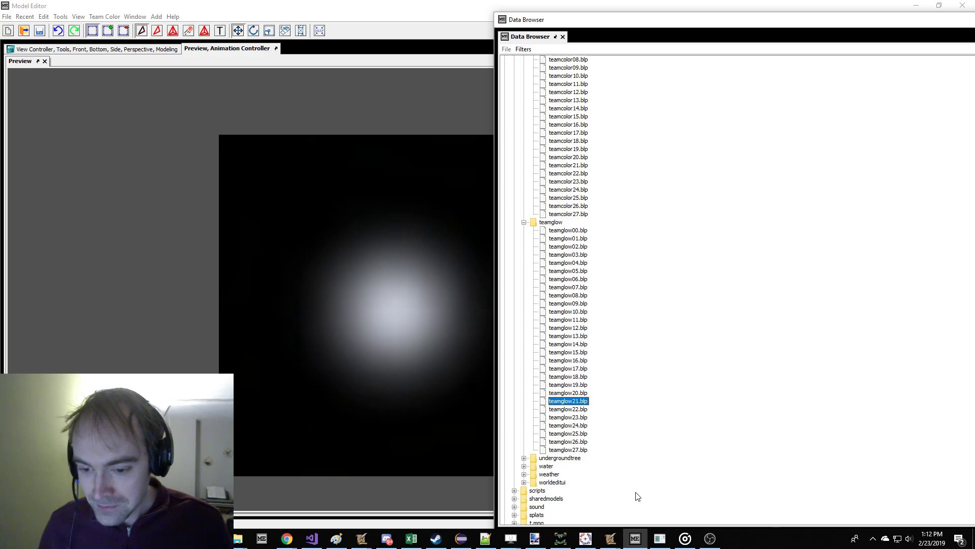
left_click(573, 233)
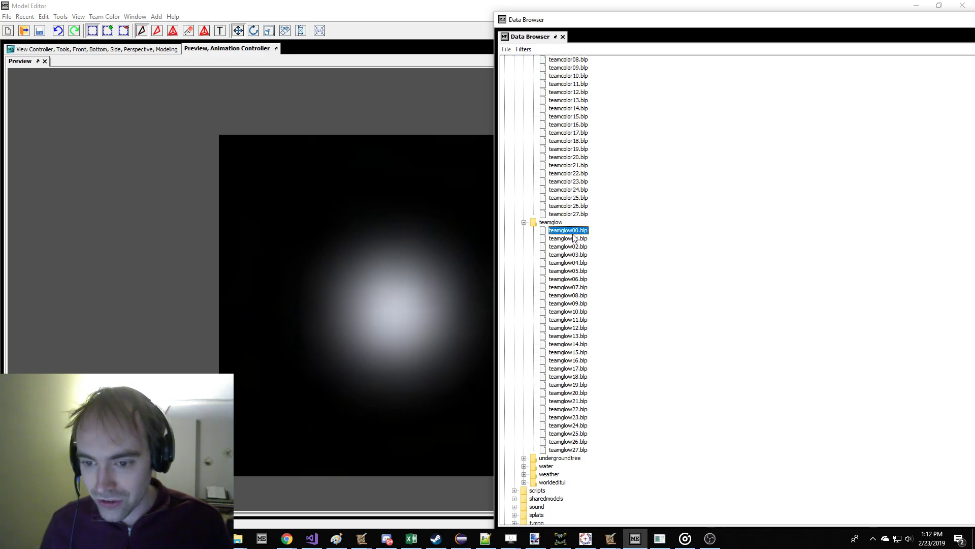
left_click(573, 401)
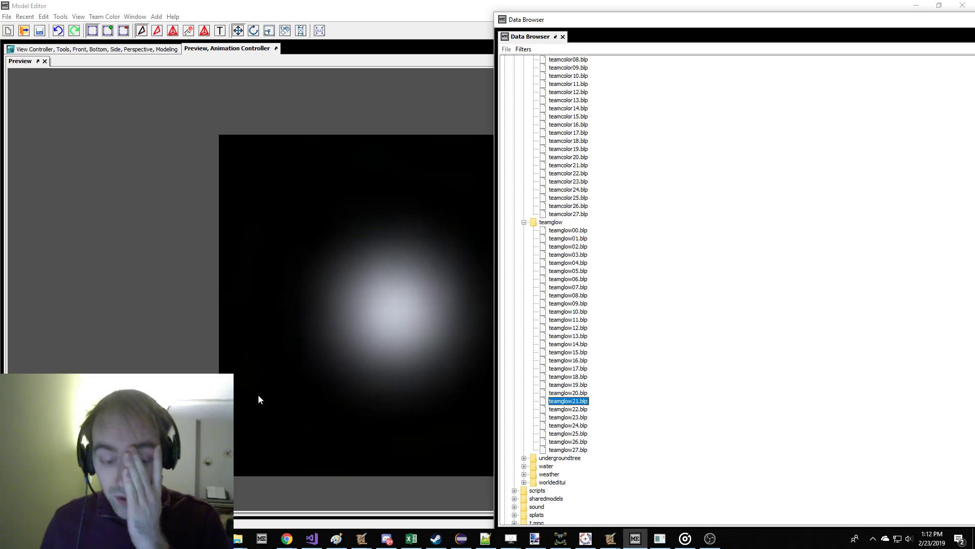
left_click(12, 538)
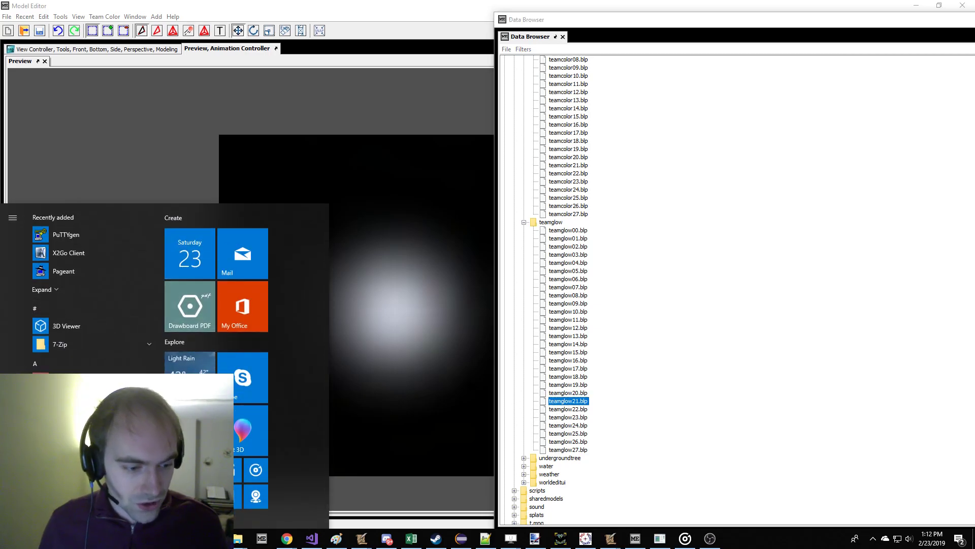
Create a new folder named 'Data' in Documents\Warcraft III.
left_click(13, 440)
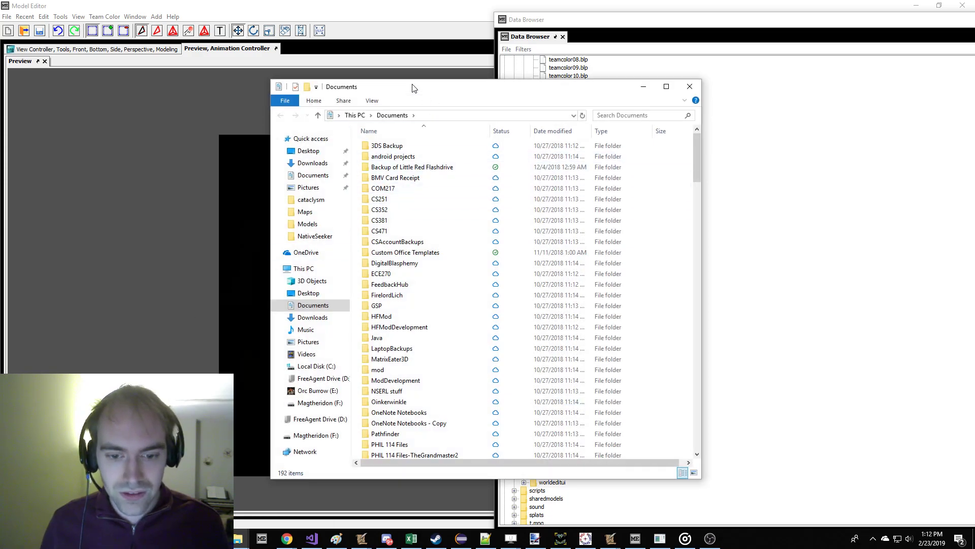
scroll(418, 234, "down", 15)
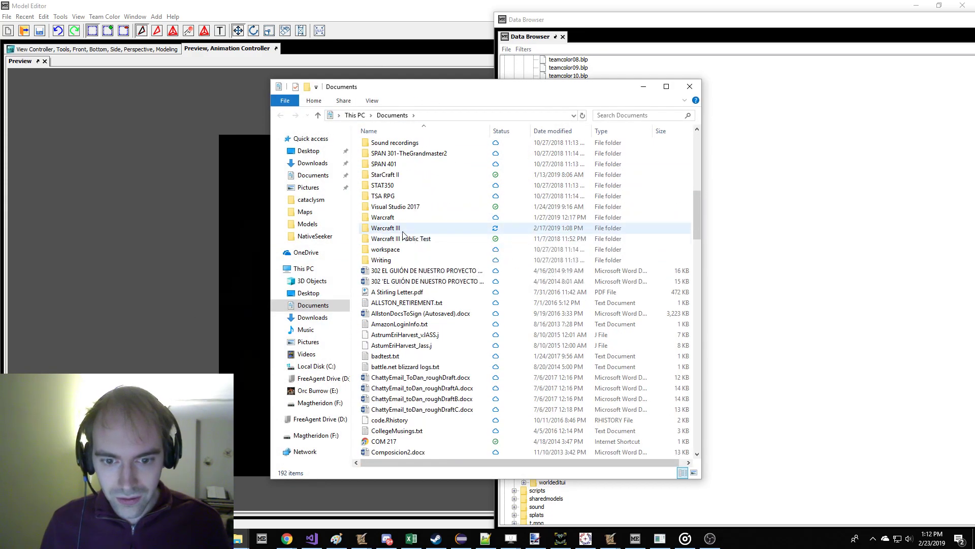
double_click(406, 228)
right_click(421, 328)
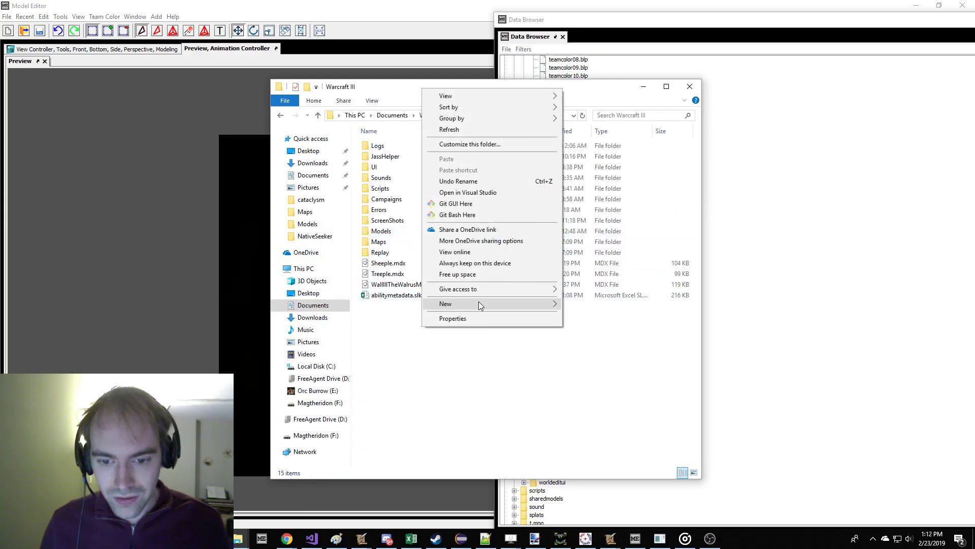
mouse_move(478, 303)
left_click(581, 305)
type("Data")
key("Return")
key("Return")
Create a 'workspace-color-replace' folder inside the Data folder.
right_click(446, 199)
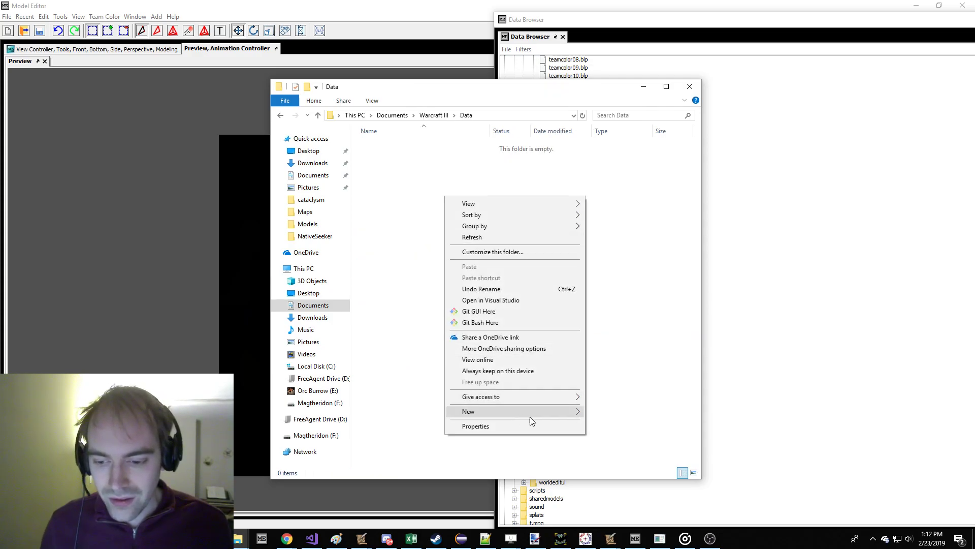
mouse_move(513, 411)
left_click(637, 274)
type("workspace-colo")
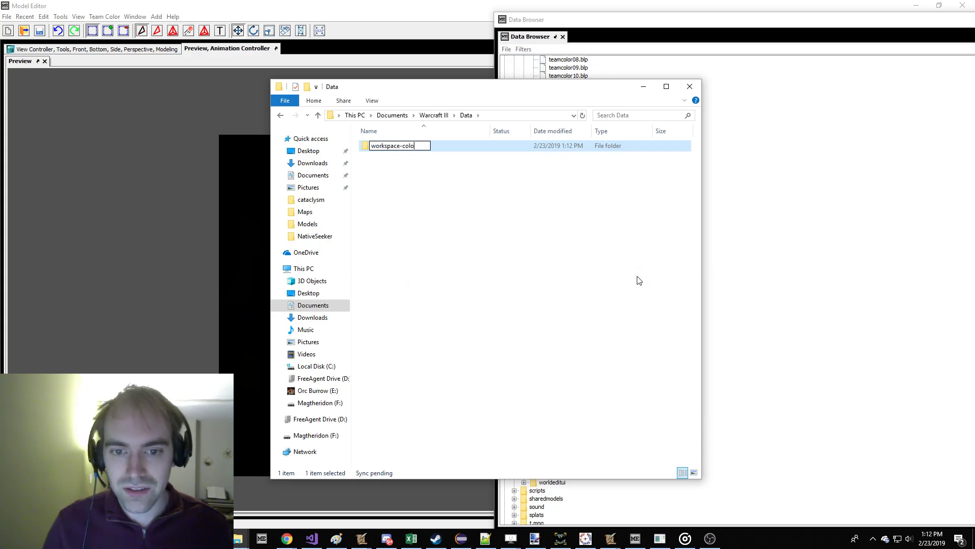
type("r-replace")
key("Return")
key("Return")
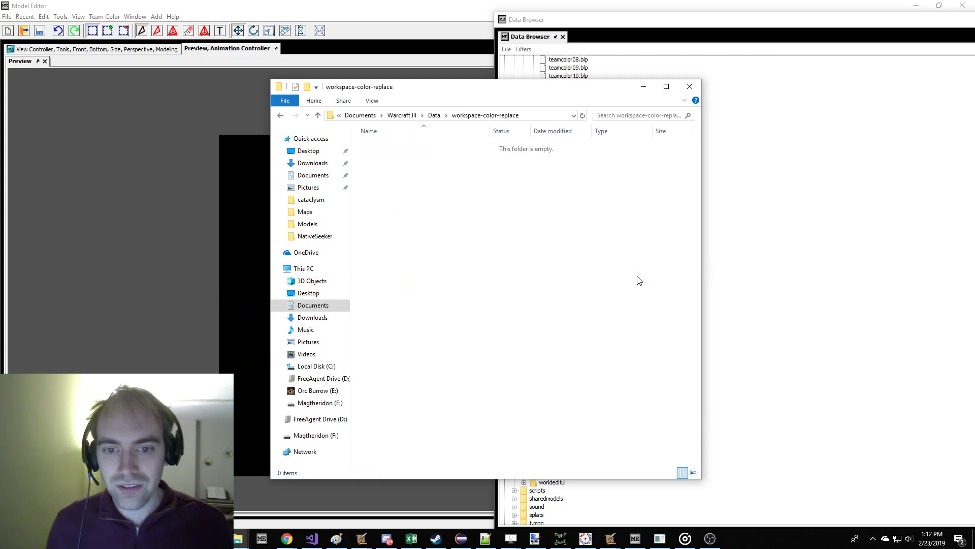
Export teamglow21.blp, browsing to Documents\Warcraft III\Data\workspace-color-replace.
left_click_drag(565, 98, 386, 65)
left_click(679, 167)
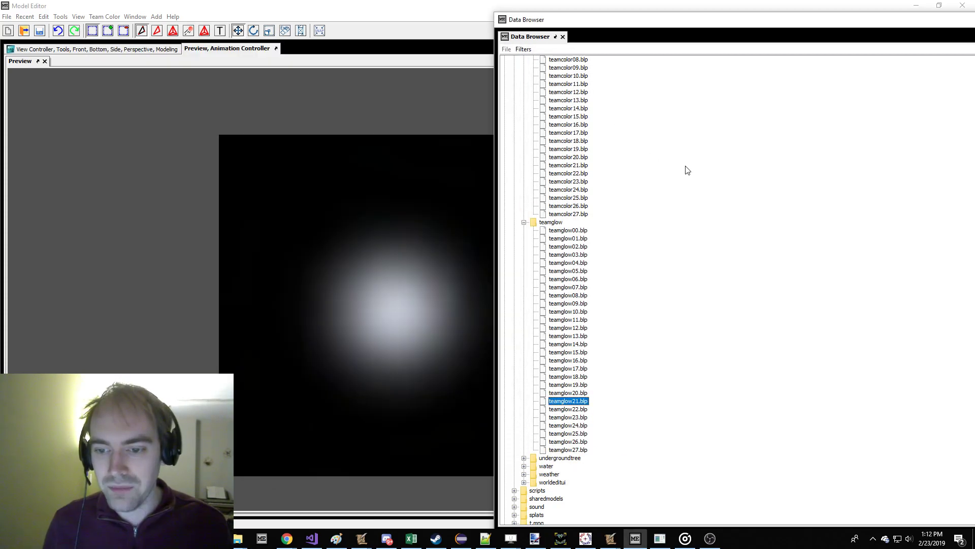
scroll(559, 310, "down", 3)
right_click(589, 330)
left_click(592, 347)
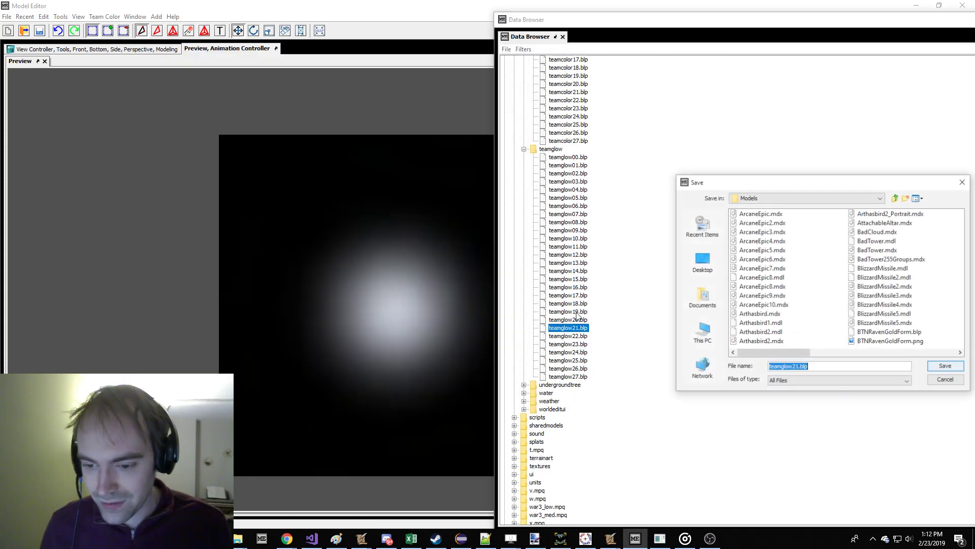
left_click(378, 262)
scroll(465, 225, "down", 5)
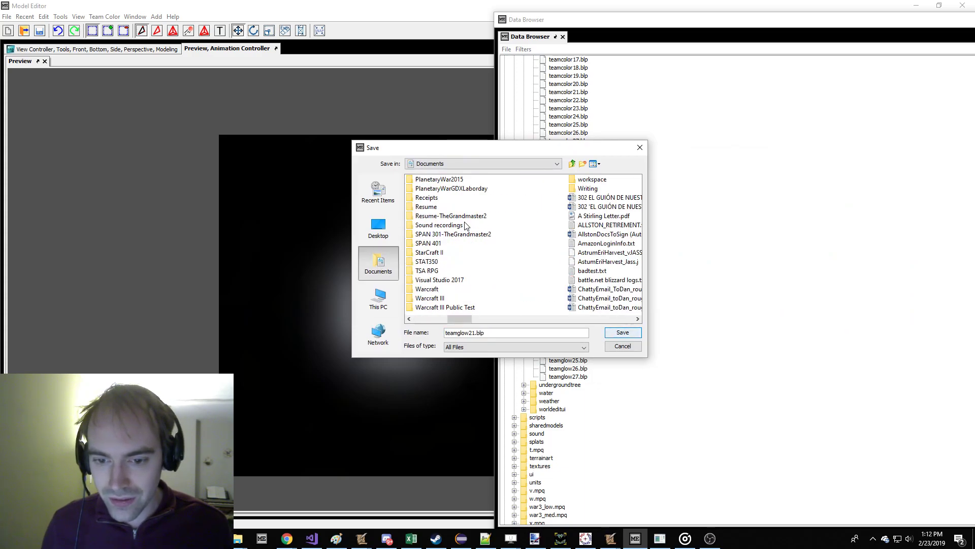
double_click(440, 299)
double_click(430, 198)
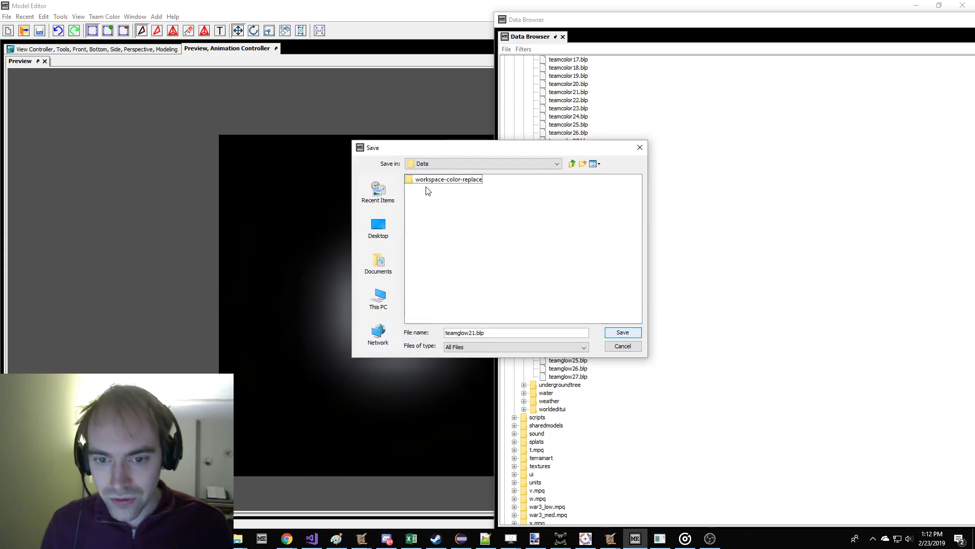
double_click(432, 180)
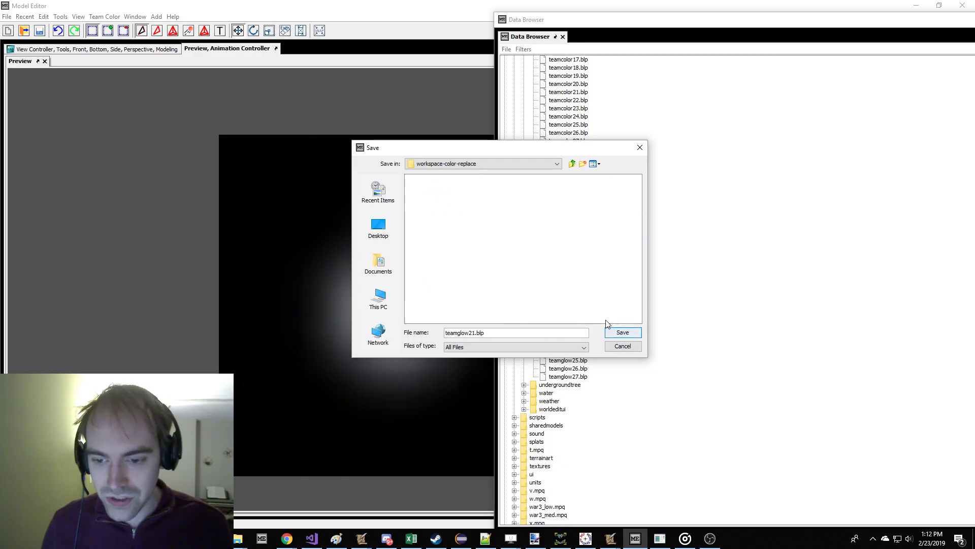
Create replaceabletextures\teamglow folders there and save teamglow21.blp into teamglow.
left_click(583, 165)
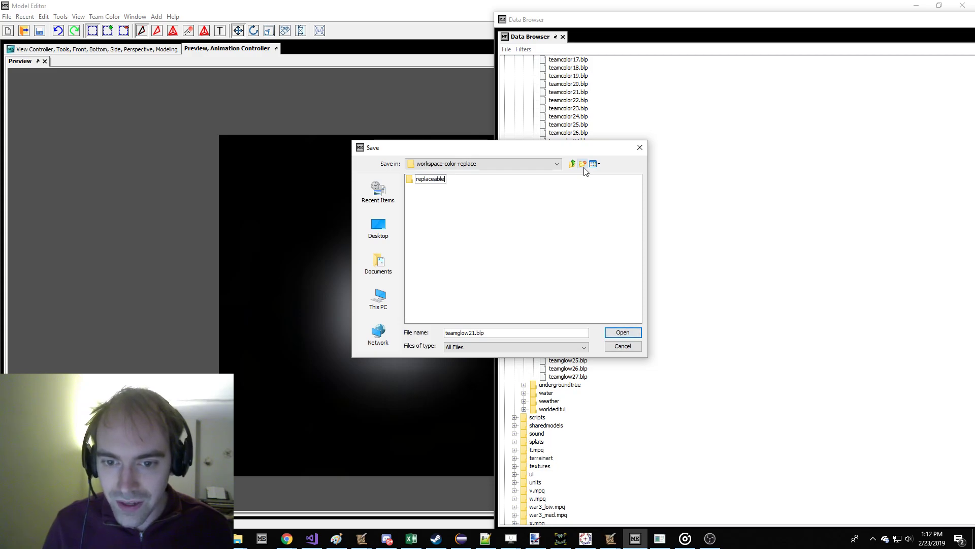
type("replaceabletextures")
key("Return")
key("Return")
left_click(583, 164)
type("teamglow")
key("Return")
key("Return")
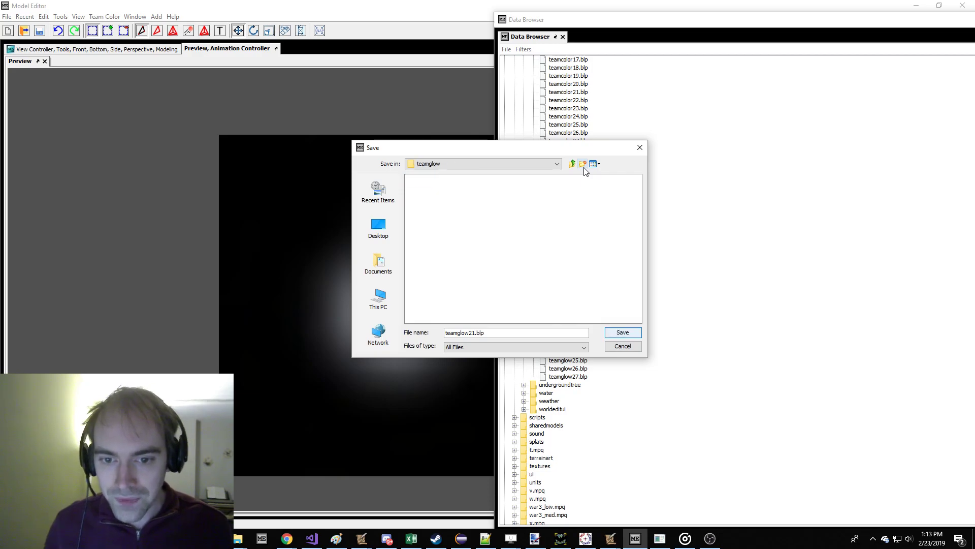
left_click(623, 333)
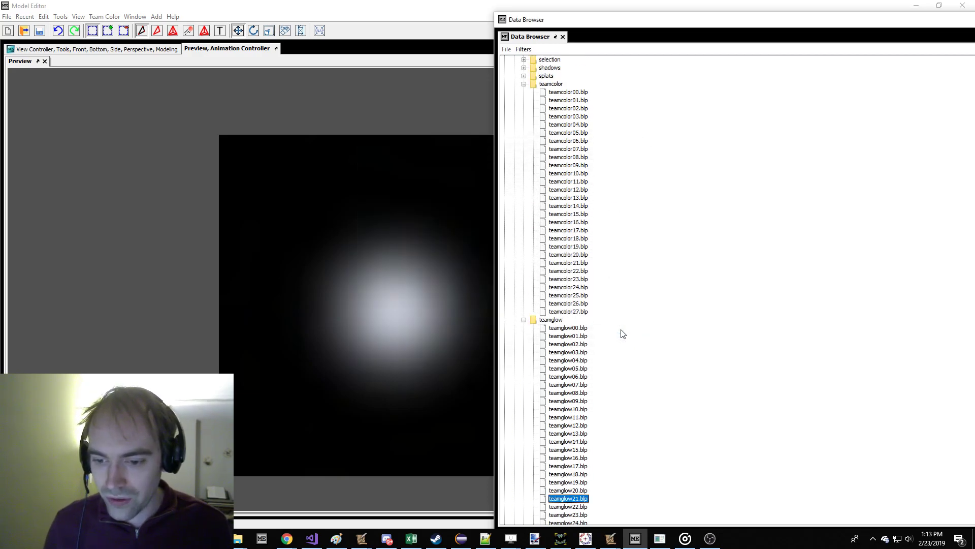
Export teamcolor21.blp, navigating back up into the replaceabletextures folder.
right_click(579, 265)
left_click(600, 282)
left_click_drag(773, 180, 465, 193)
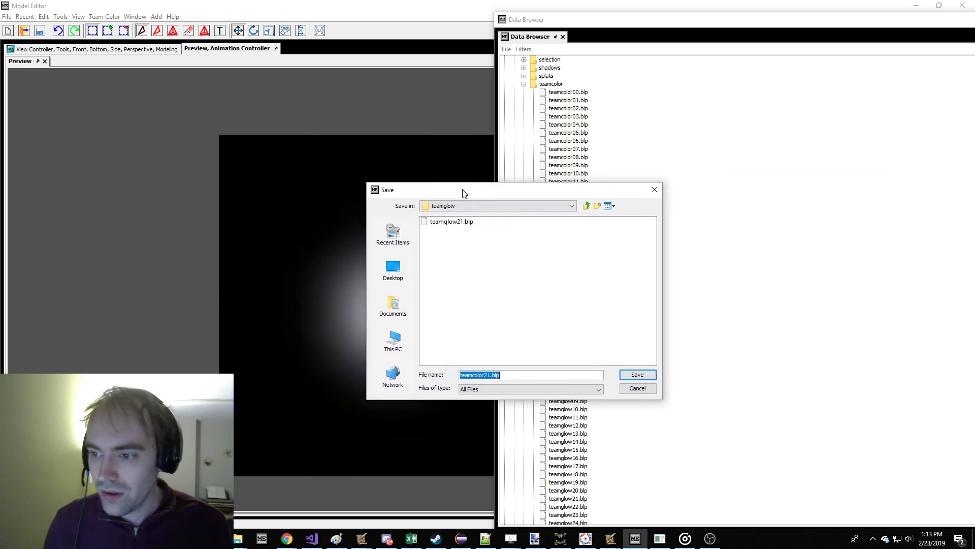
left_click(589, 206)
left_click(589, 206)
double_click(450, 222)
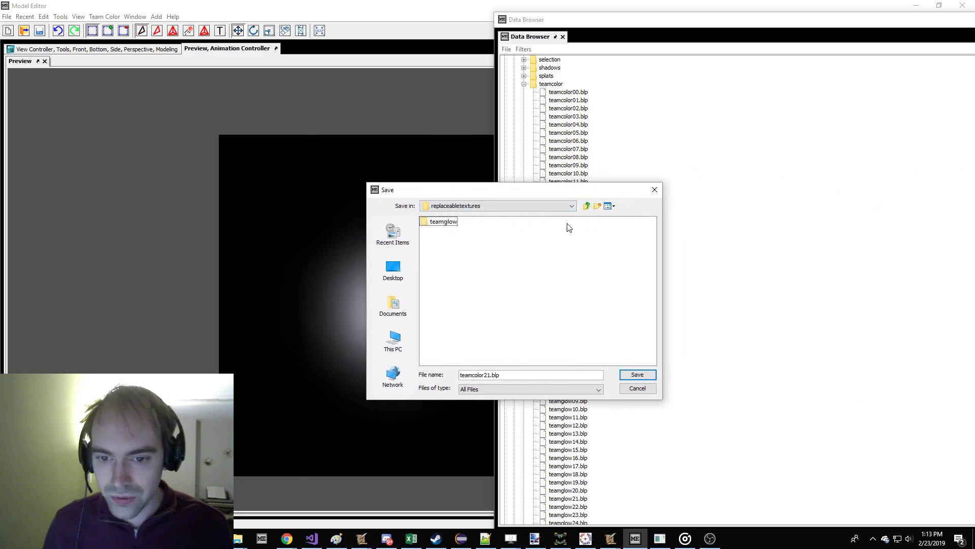
Create a teamcolor folder and save teamcolor21.blp into it.
left_click(598, 206)
type("teamcolor")
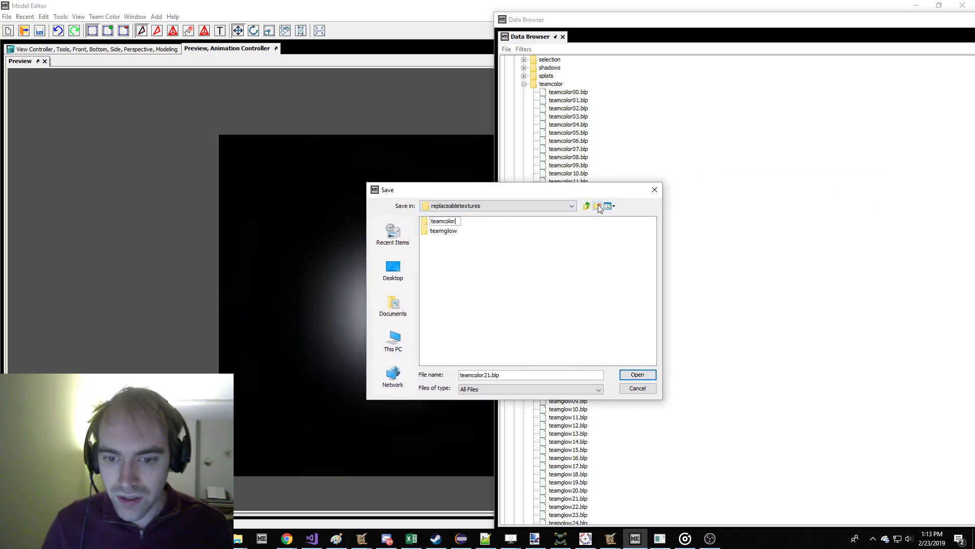
key("Return")
key("Return")
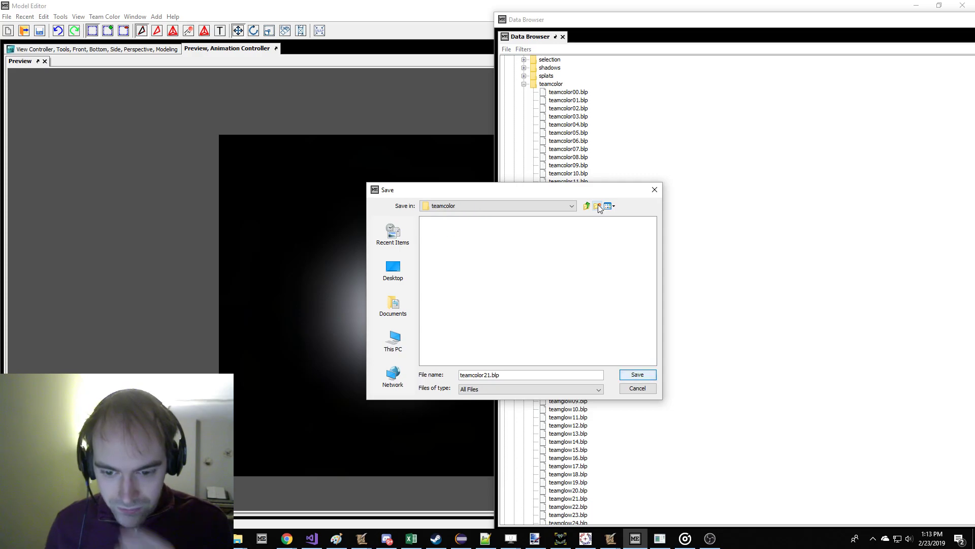
left_click(638, 375)
mouse_move(239, 538)
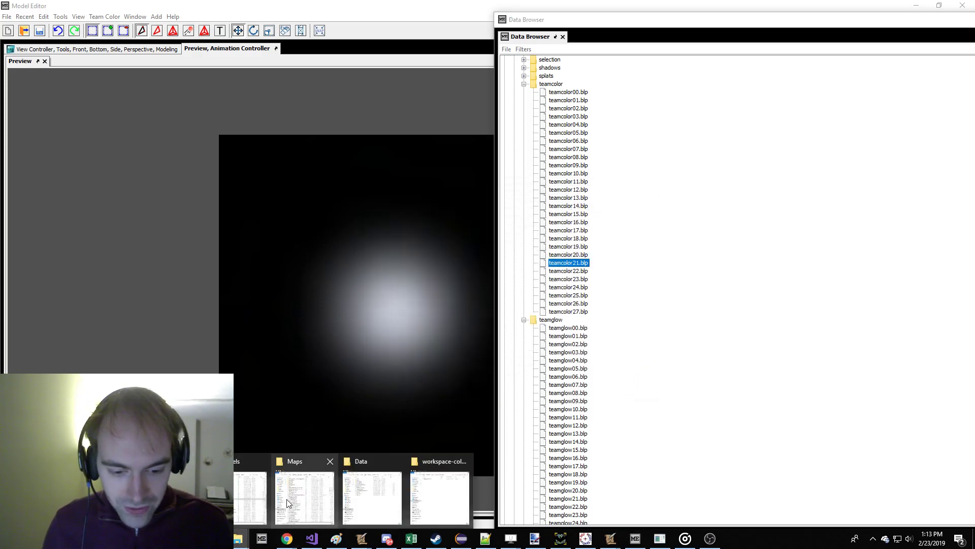
left_click(288, 500)
In File Explorer, navigate to Documents\Warcraft\Software.
left_click(71, 123)
scroll(192, 153, "down", 10)
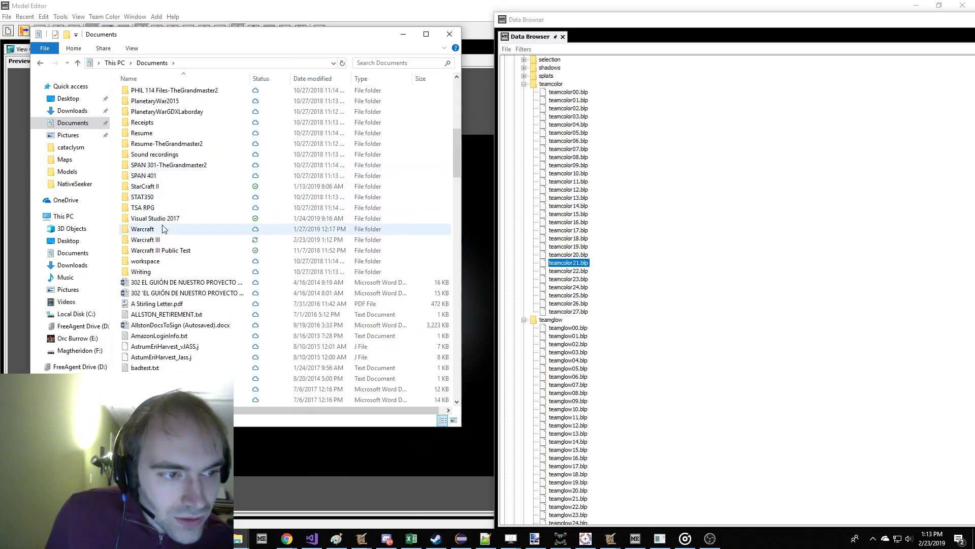
double_click(163, 228)
double_click(158, 136)
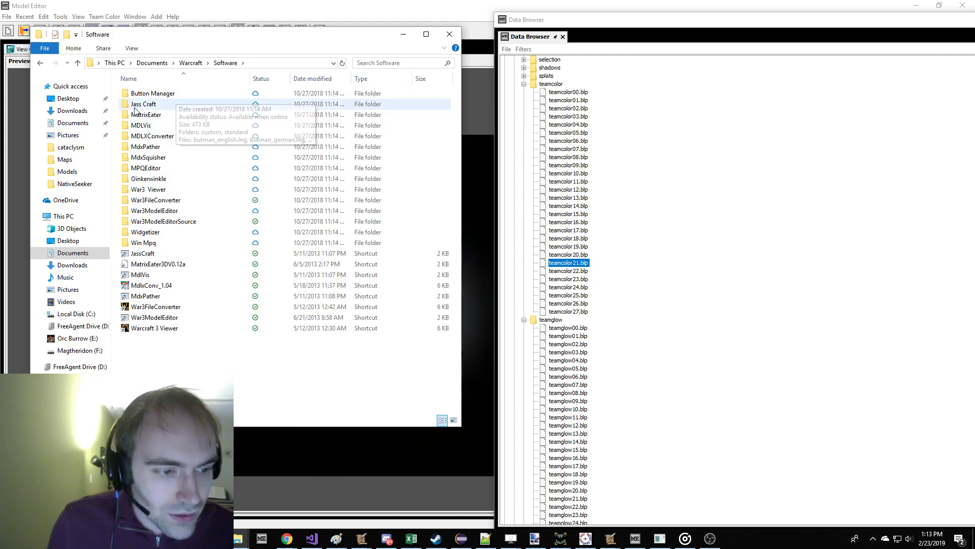
Browse Desktop and Downloads, including Button Manager v1.8.2, then go back to Software.
left_click(68, 98)
left_click(73, 110)
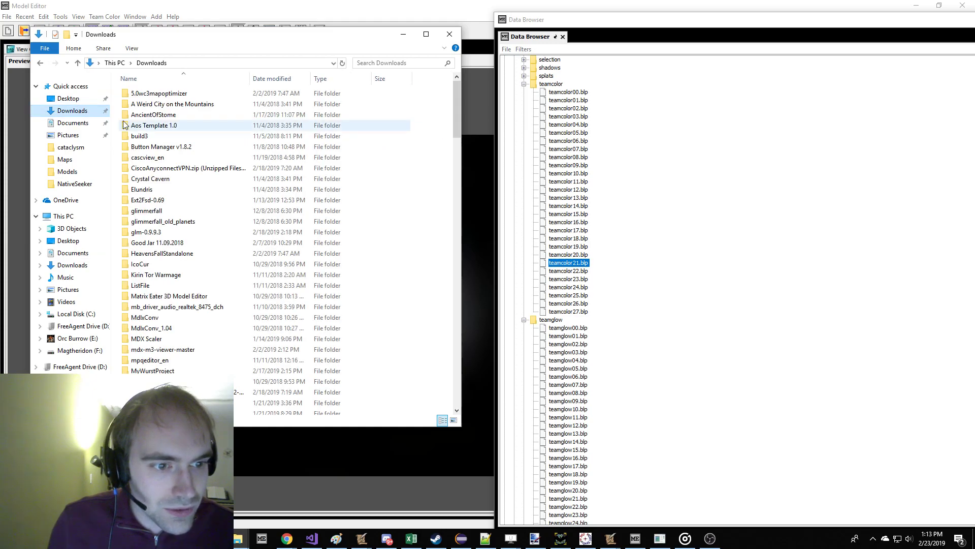
left_click(147, 125)
left_click(159, 147)
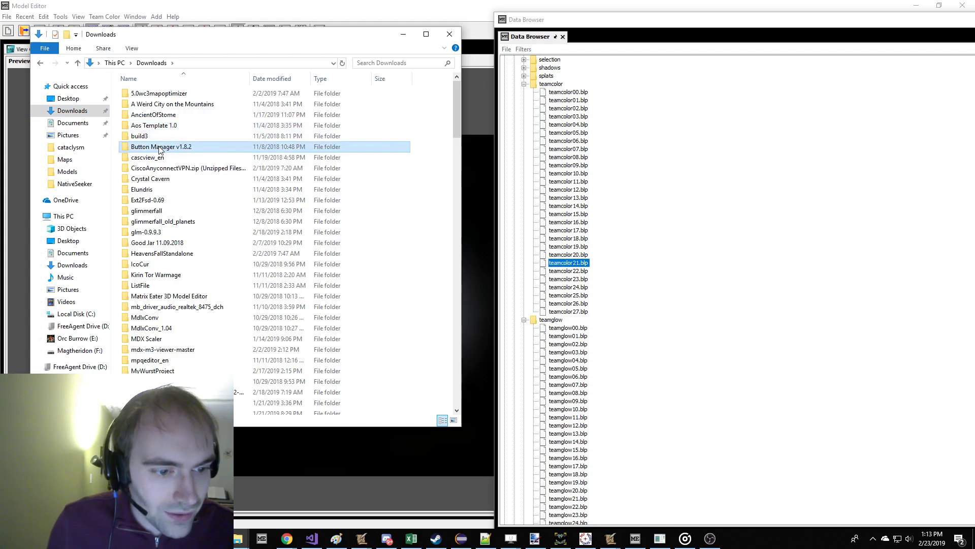
scroll(185, 188, "down", 5)
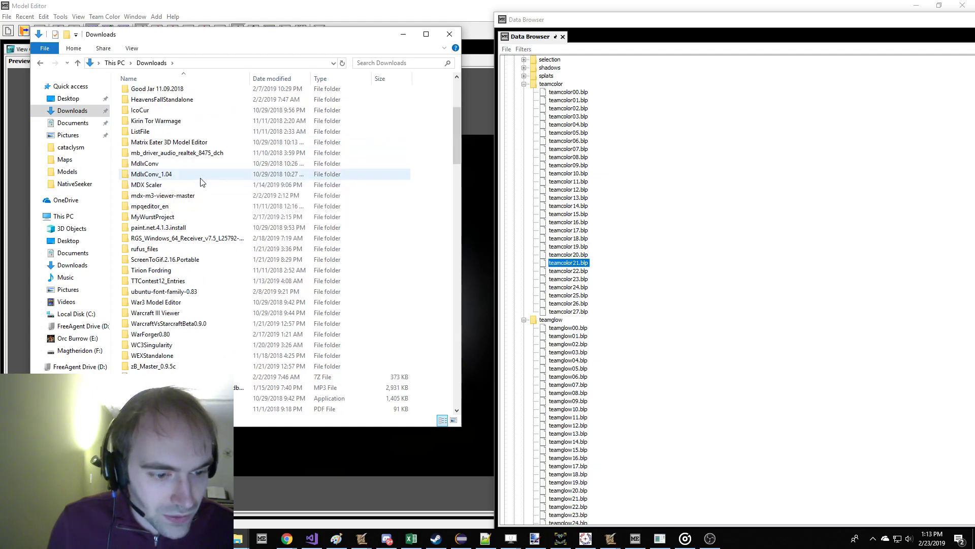
left_click(40, 62)
left_click(40, 63)
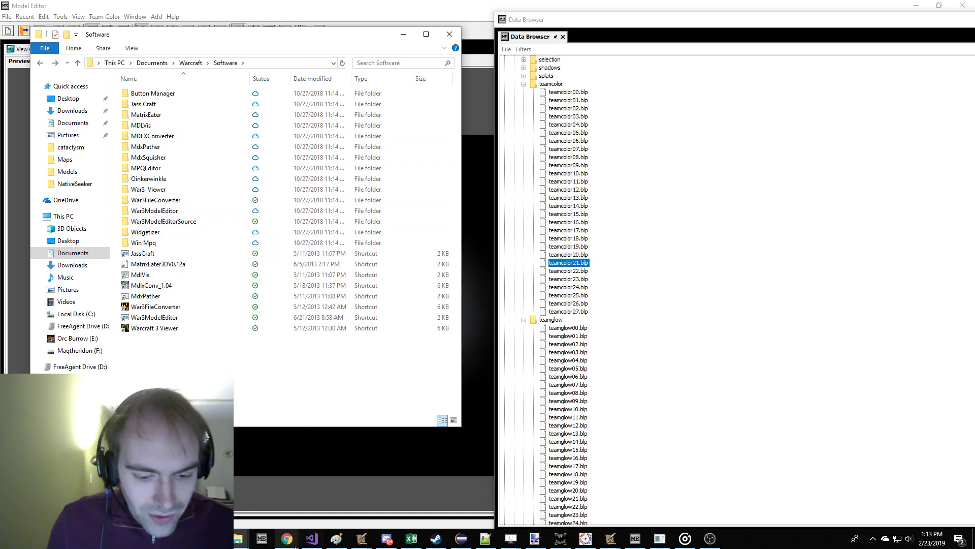
In a new Chrome tab, search for 'blp lab'.
mouse_move(287, 539)
left_click(269, 519)
left_click(880, 11)
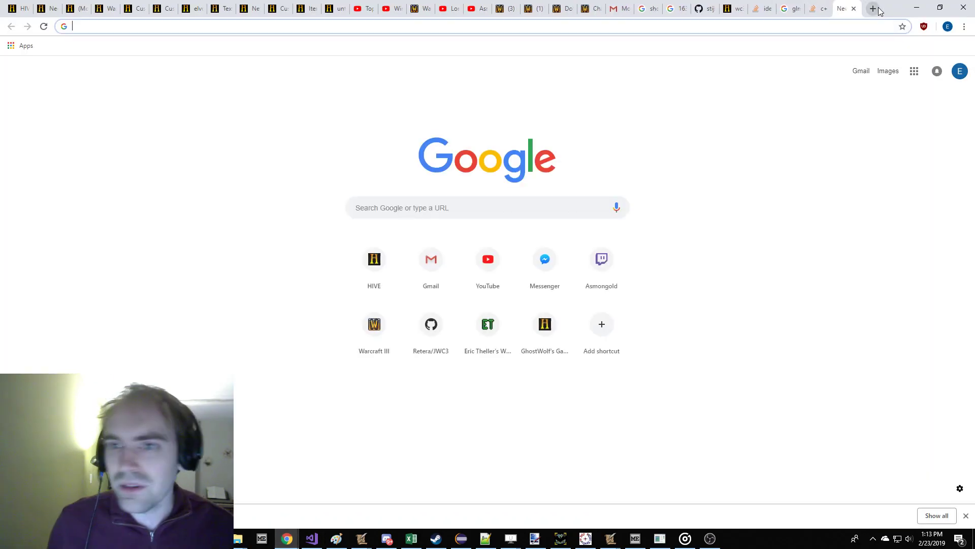
type("blp lab")
key("Return")
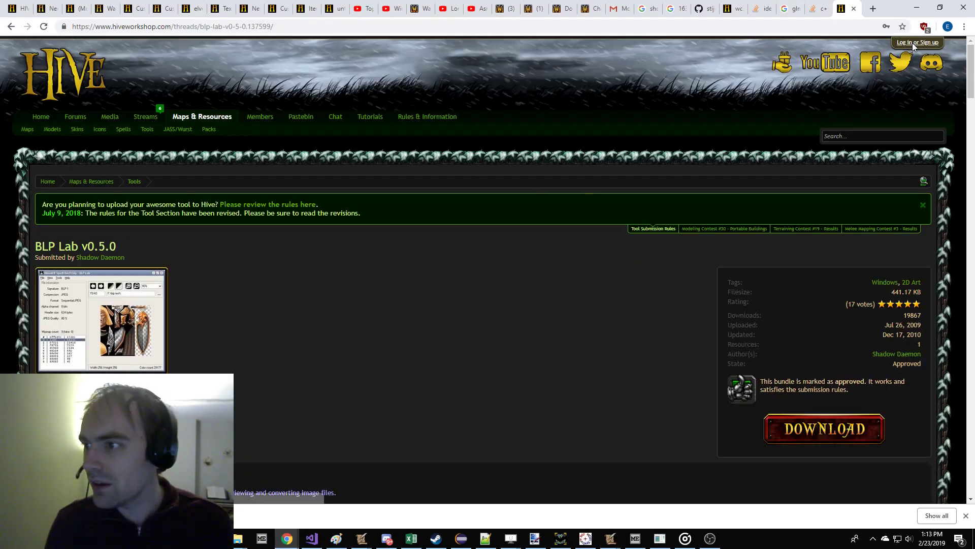
From Hive Workshop's BLP Lab page, download BLP Lab v0.5.0.zip into Downloads.
left_click(912, 42)
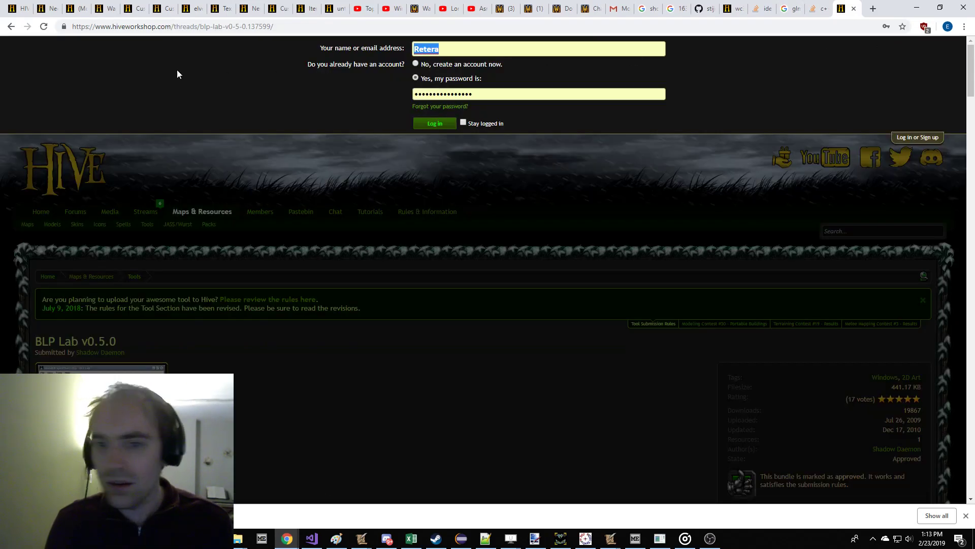
left_click(11, 27)
left_click(27, 27)
scroll(703, 145, "down", 5)
left_click(786, 166)
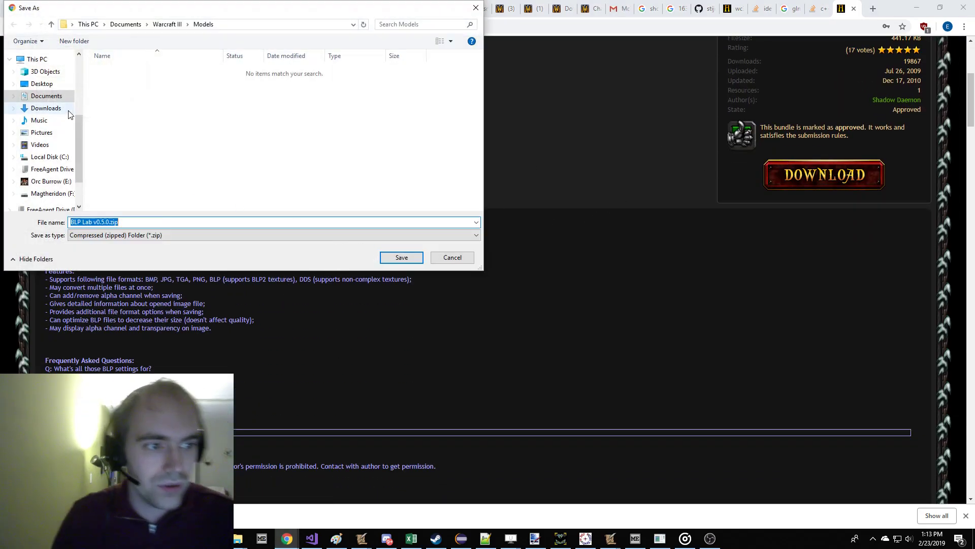
left_click(71, 109)
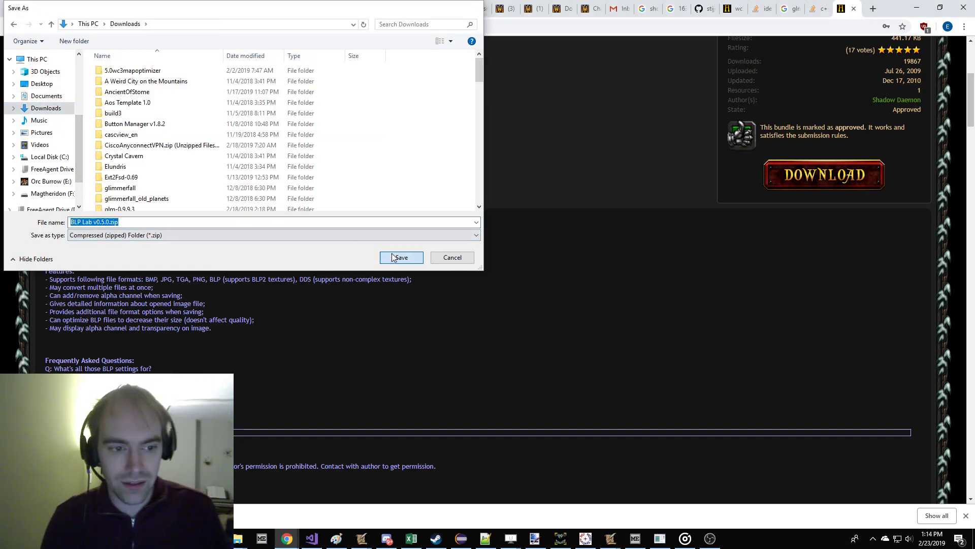
key("Return")
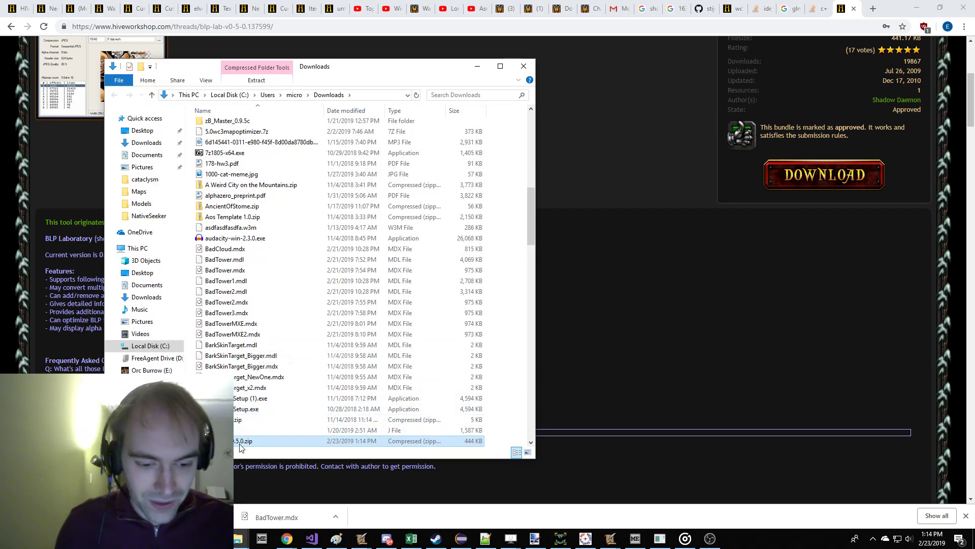
Extract BLP Lab v0.5.0.zip into its own folder with 7-Zip.
right_click(240, 440)
mouse_move(328, 240)
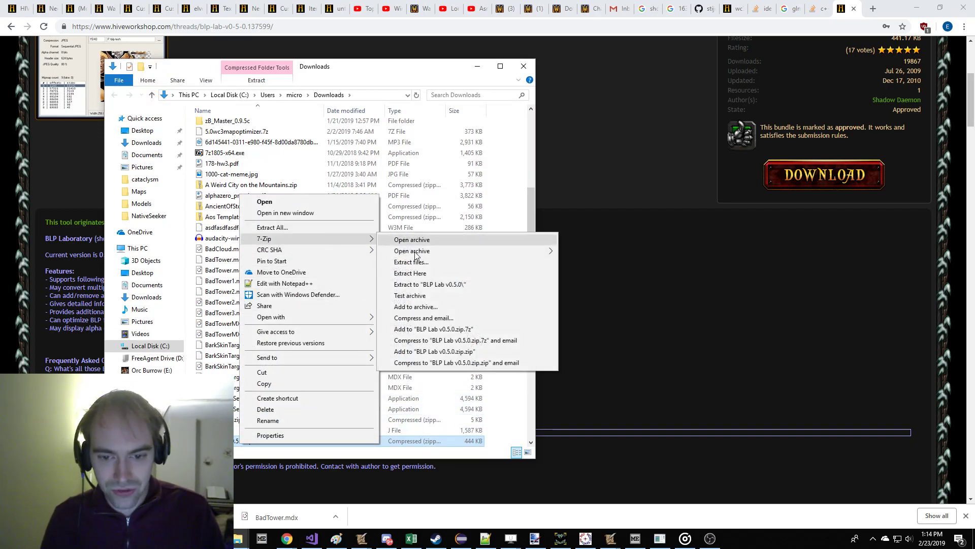
left_click(444, 285)
scroll(306, 218, "up", 15)
Run blplab.exe from BLP Laboratory and bring up File > Open.
double_click(242, 169)
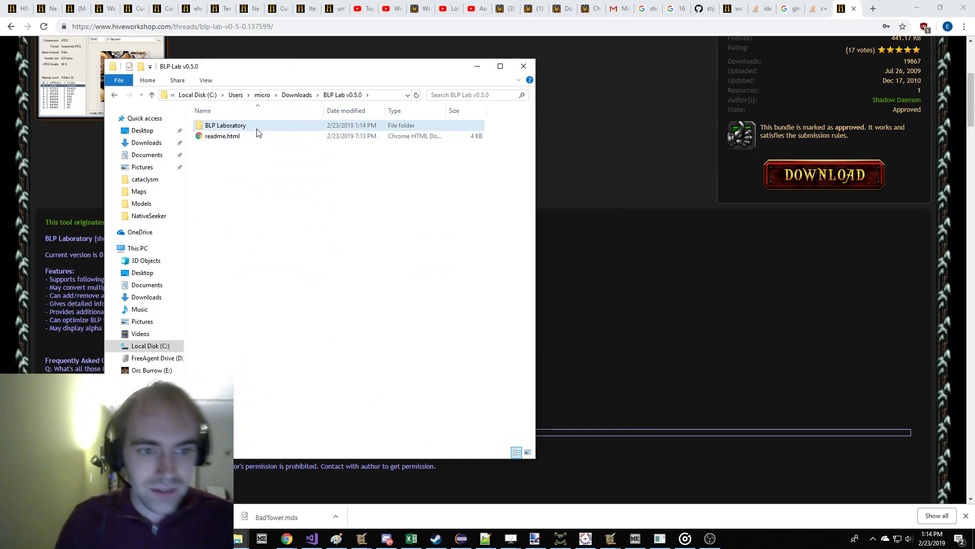
double_click(254, 127)
double_click(223, 125)
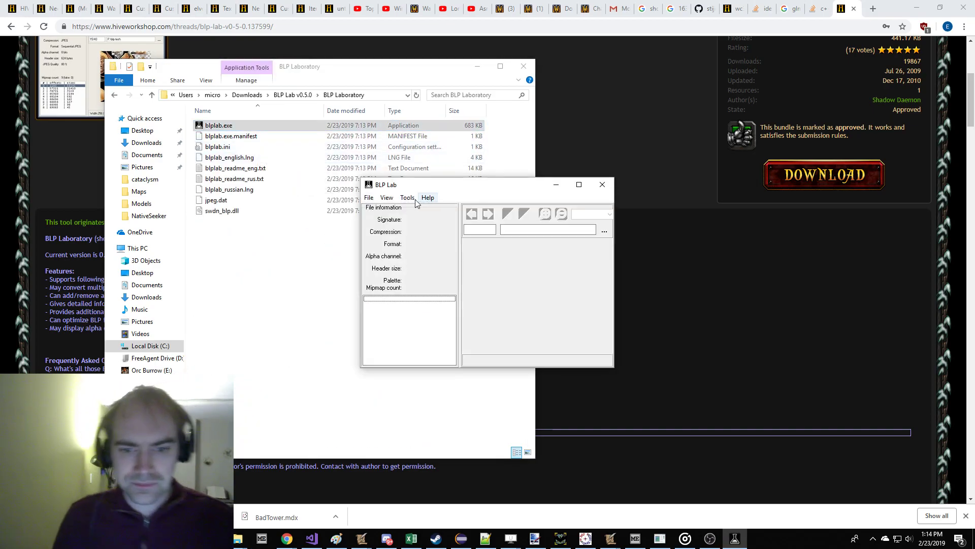
left_click(369, 198)
left_click(387, 210)
scroll(411, 191, "down", 10)
Open teamcolor21.blp from Warcraft III\Data\workspace-color-replace\replaceabletextures\teamcolor.
double_click(382, 230)
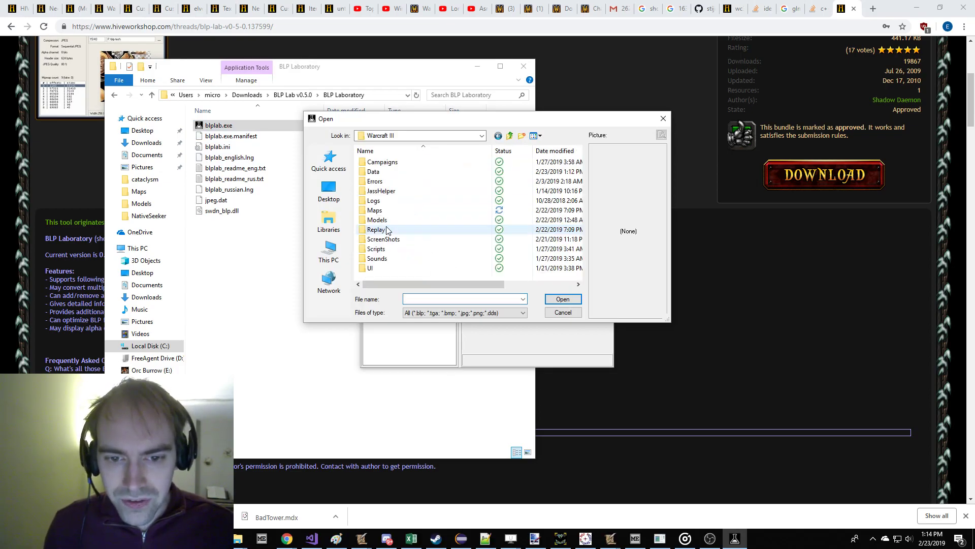
double_click(397, 179)
double_click(400, 163)
double_click(400, 163)
double_click(401, 162)
left_click(401, 162)
double_click(401, 163)
Save the texture in PNG format as teamcolor21.png in the teamcolor folder.
left_click(369, 197)
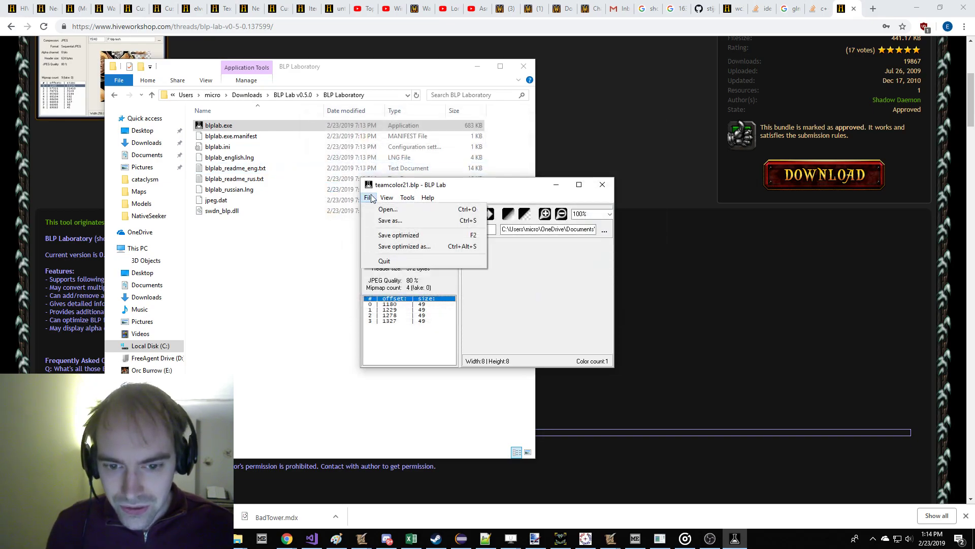
left_click(382, 221)
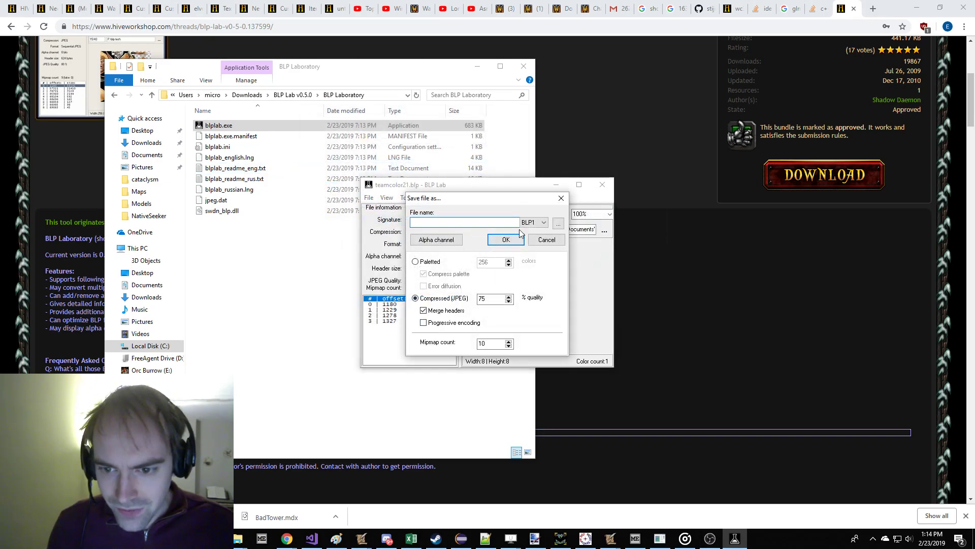
left_click(532, 223)
left_click(530, 260)
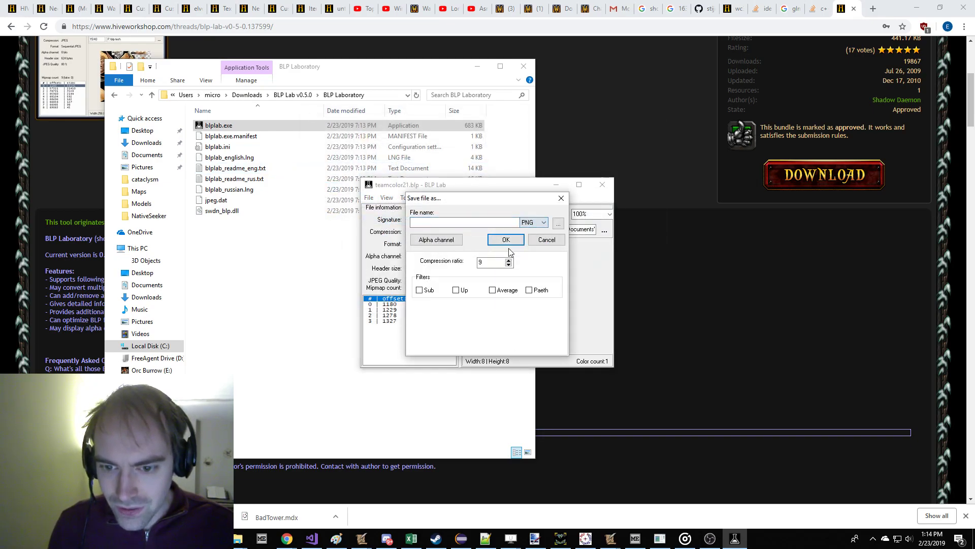
left_click(476, 221)
left_click_drag(451, 203, 468, 226)
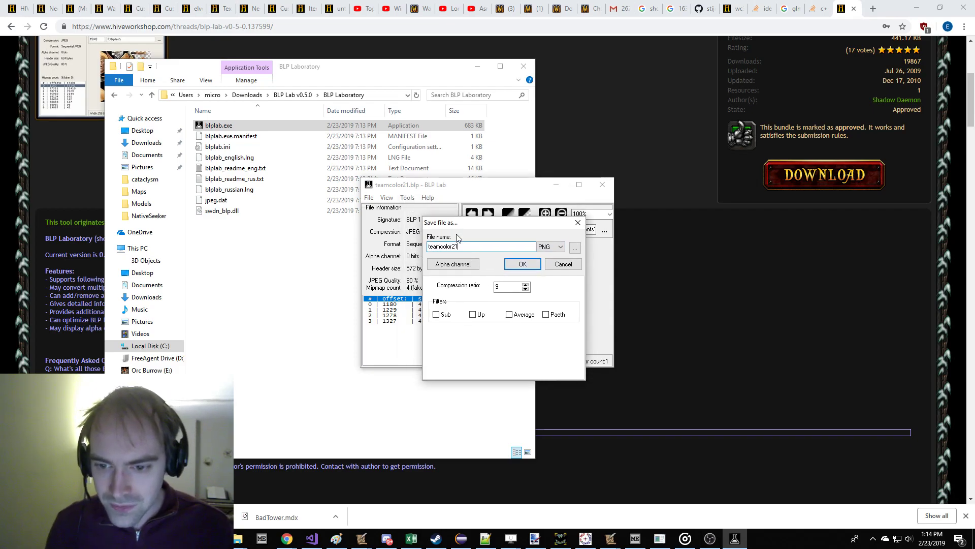
left_click(511, 265)
left_click(370, 198)
left_click(382, 211)
Open teamglow\teamglow21.blp in BLP Lab.
left_click(464, 313)
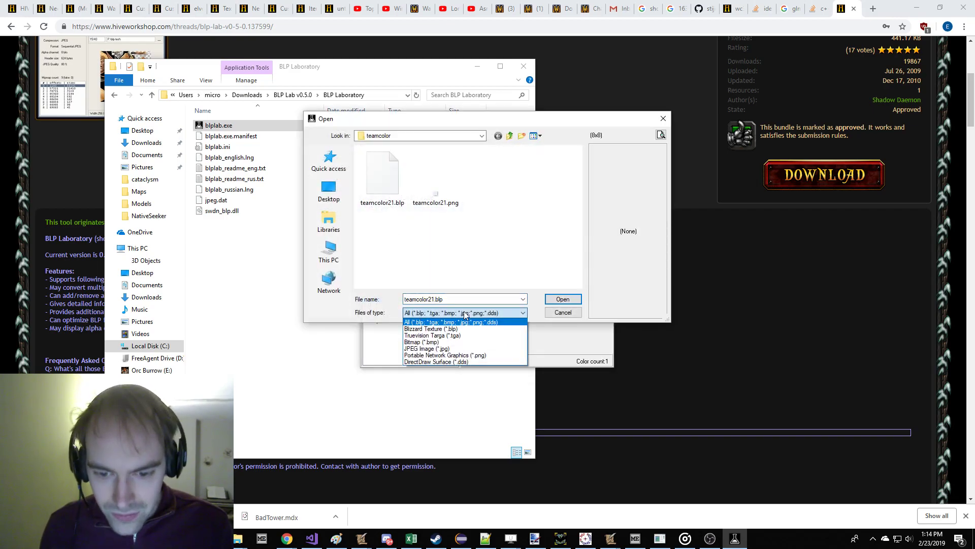
left_click(460, 312)
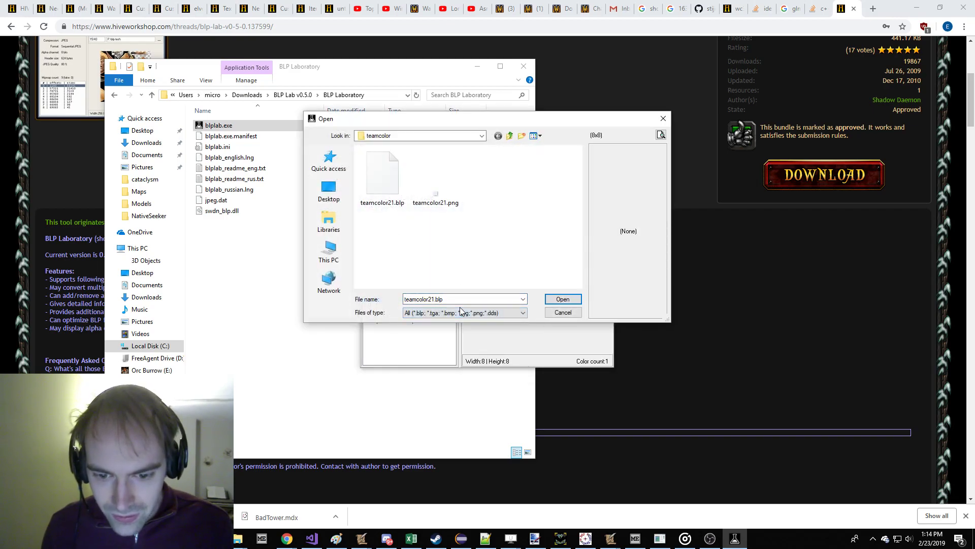
left_click(509, 136)
double_click(380, 171)
double_click(384, 161)
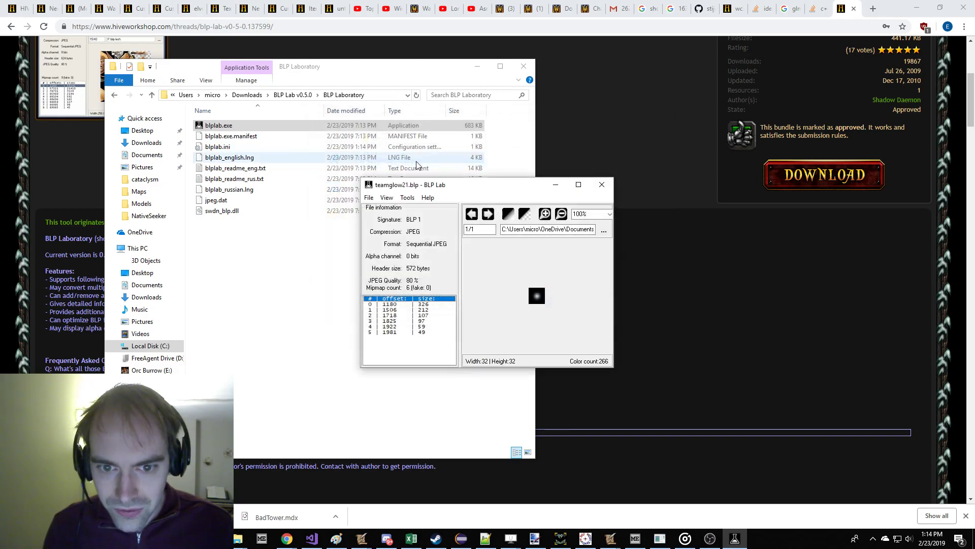
Begin saving it as teamglow21_opt with JPEG type, then cancel the save.
left_click(369, 197)
left_click(394, 231)
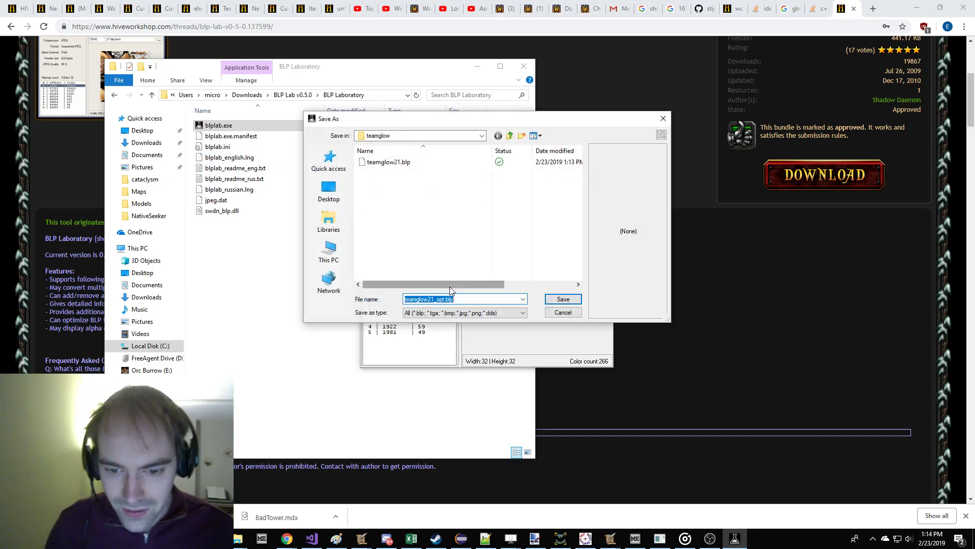
key("End")
type("_opt.bl")
key("BackSpace")
key("BackSpace")
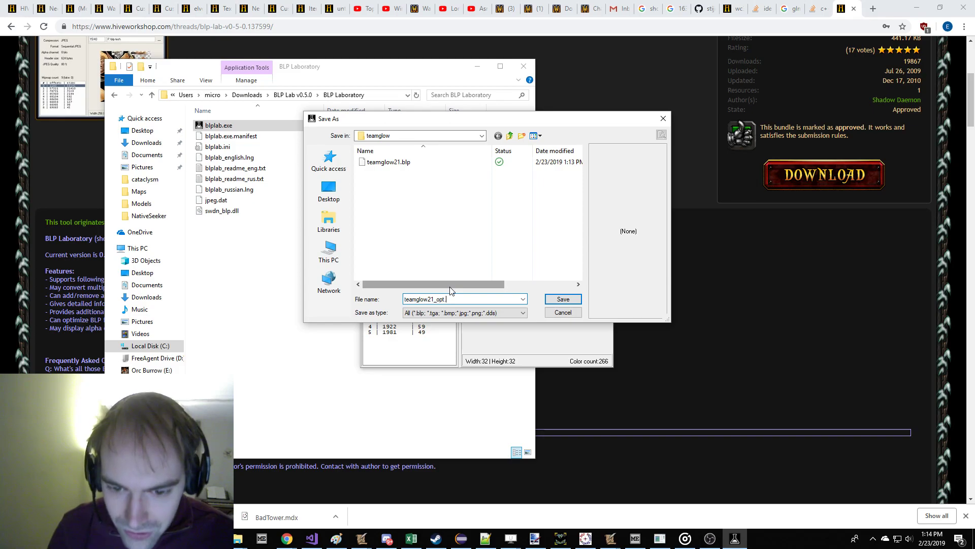
left_click(447, 313)
left_click(443, 348)
left_click(447, 313)
left_click(450, 322)
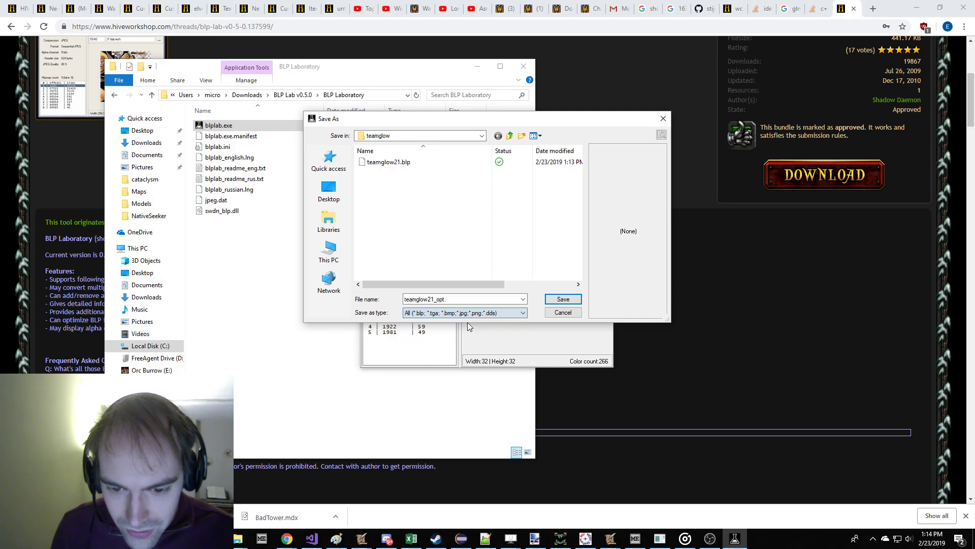
left_click(549, 312)
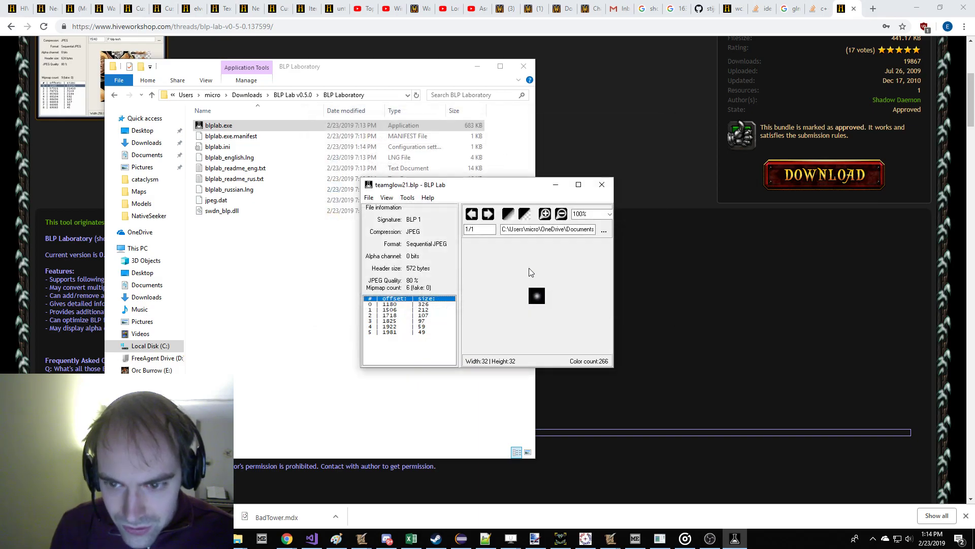
Export teamglow21.blp as a PNG copy.
left_click(369, 197)
left_click(406, 222)
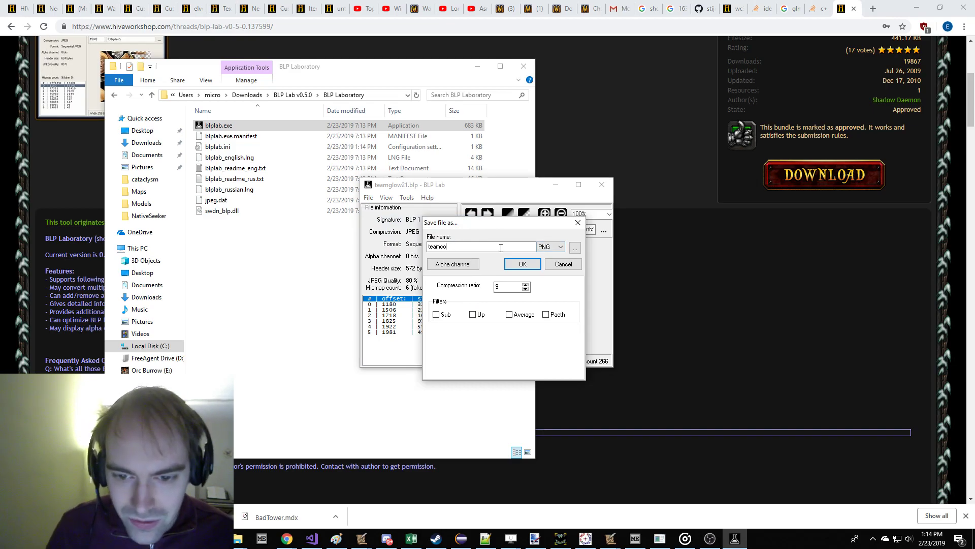
key("Return")
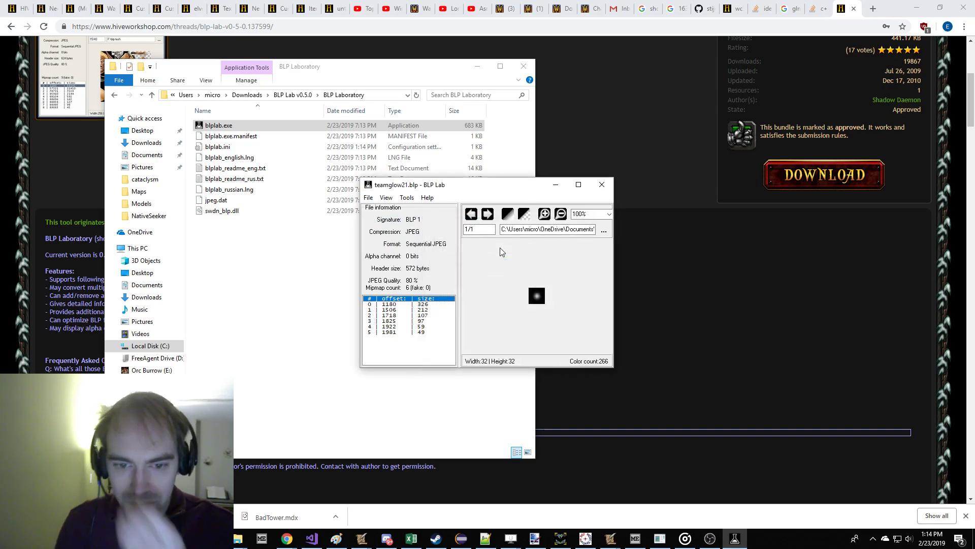
In a new Explorer window, open teamcolor21.png from the teamcolor folder in paint.net.
right_click(239, 540)
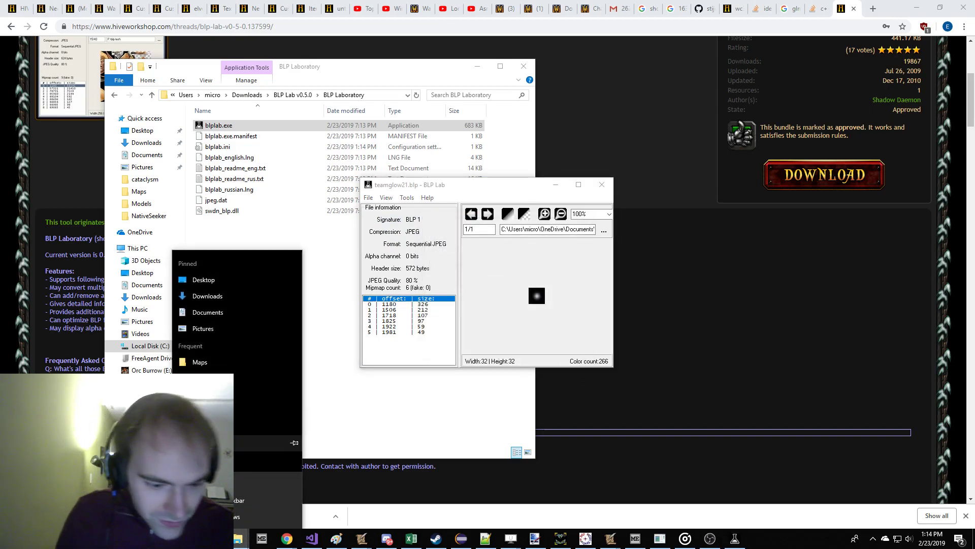
left_click(264, 458)
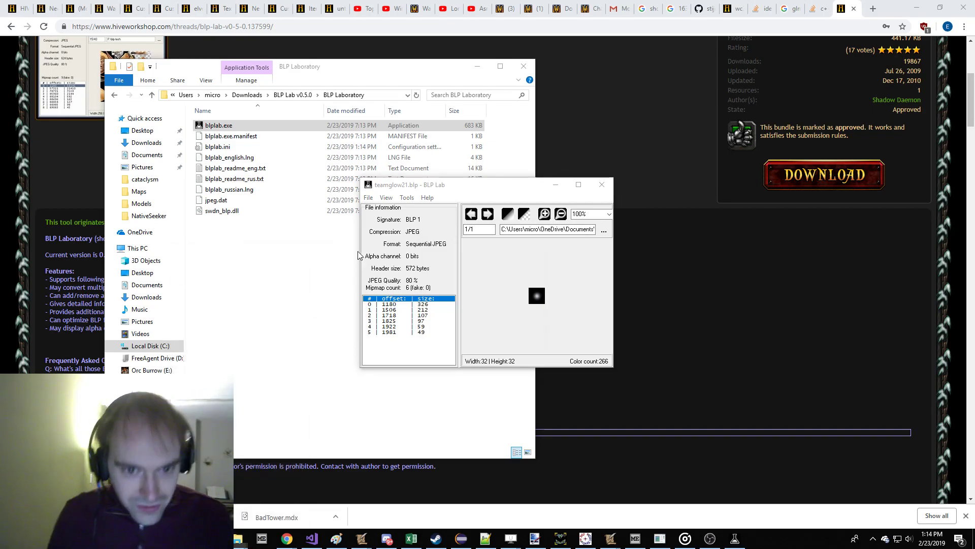
double_click(225, 149)
double_click(234, 139)
double_click(233, 138)
double_click(234, 139)
right_click(270, 149)
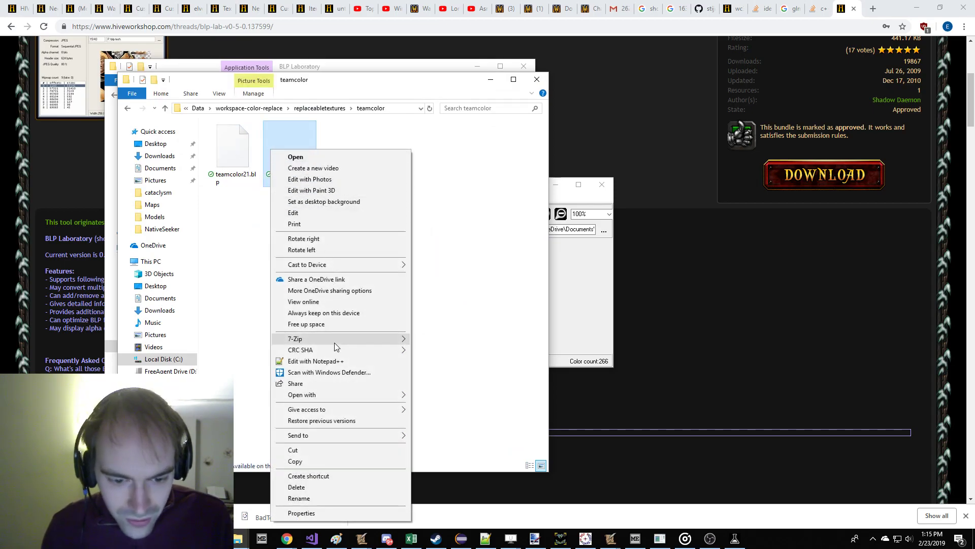
mouse_move(343, 395)
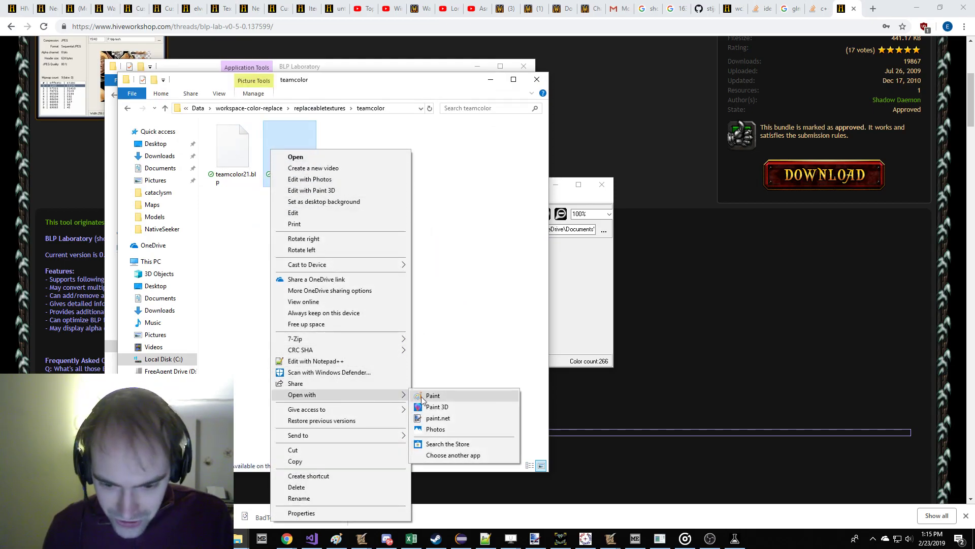
left_click(436, 417)
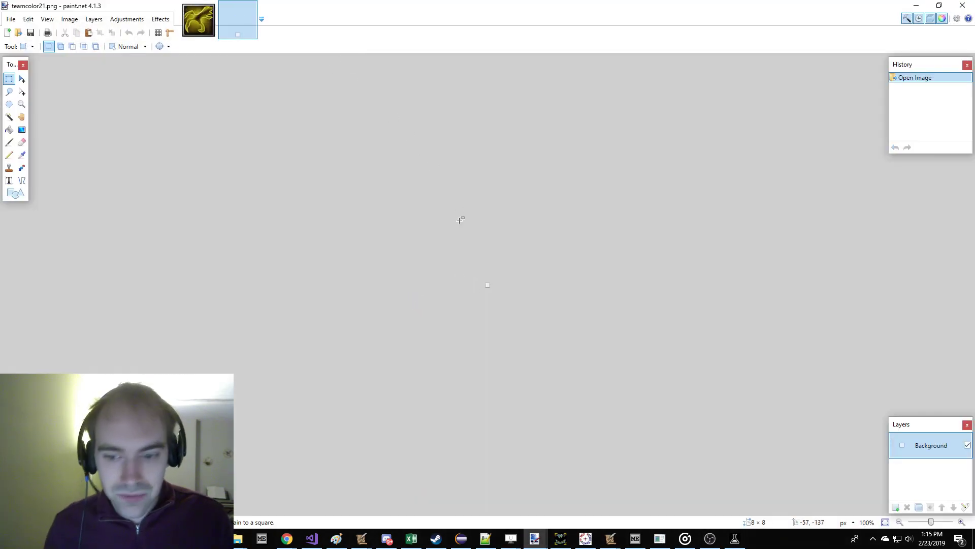
scroll(485, 290, "up", 5)
Back in Explorer, go to the teamglow folder and bring up teamglow21.png's file options.
left_click(917, 5)
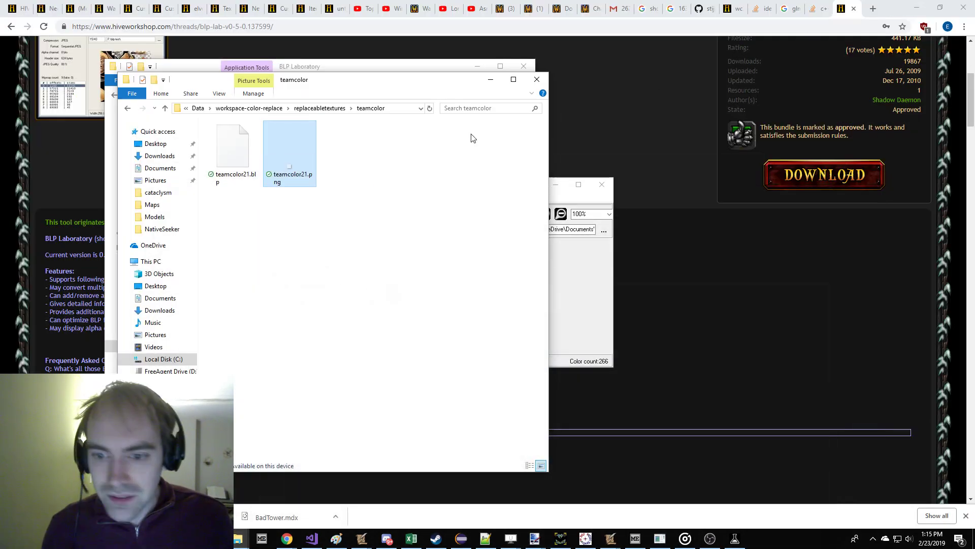
left_click(323, 108)
double_click(233, 148)
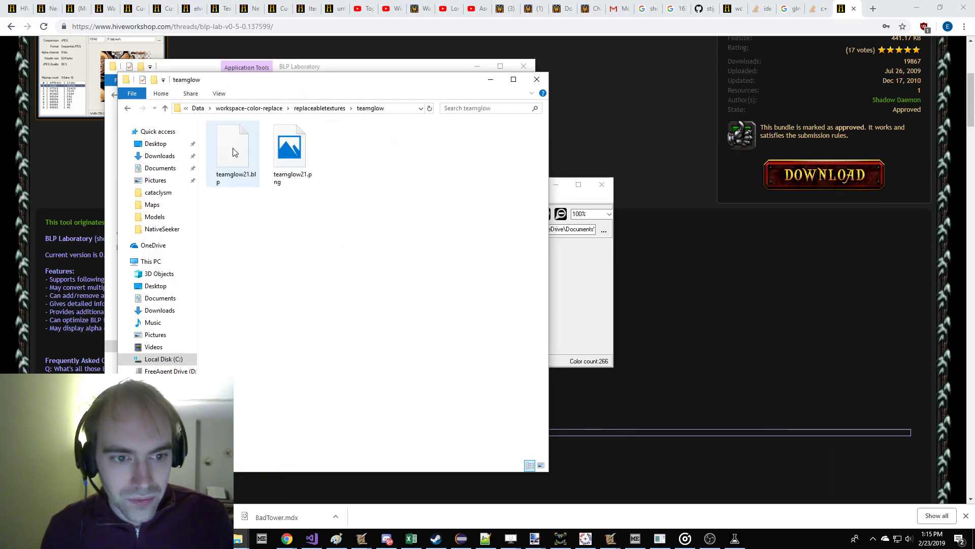
right_click(307, 144)
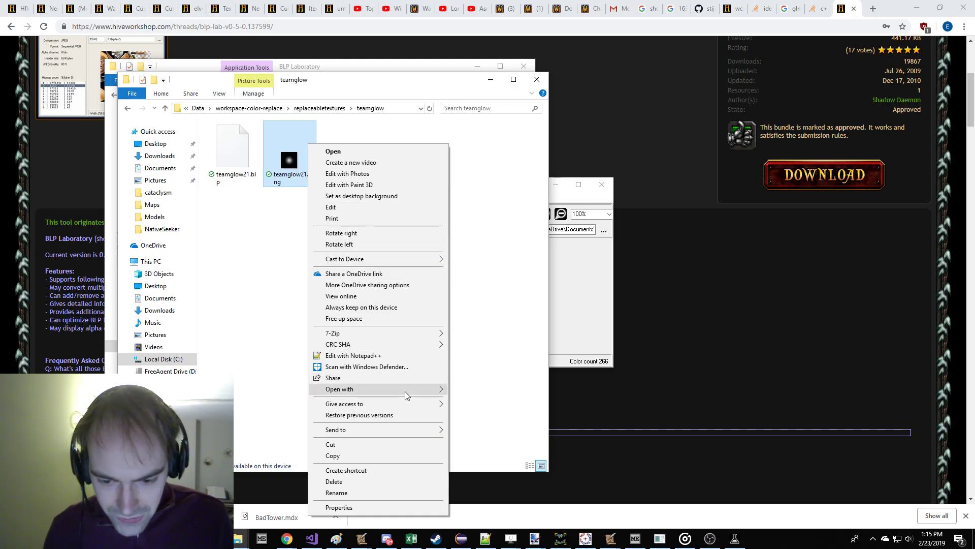
Open teamglow21.png in paint.net and apply Sepia.
mouse_move(404, 391)
left_click(483, 412)
scroll(484, 312, "up", 6)
left_click(127, 19)
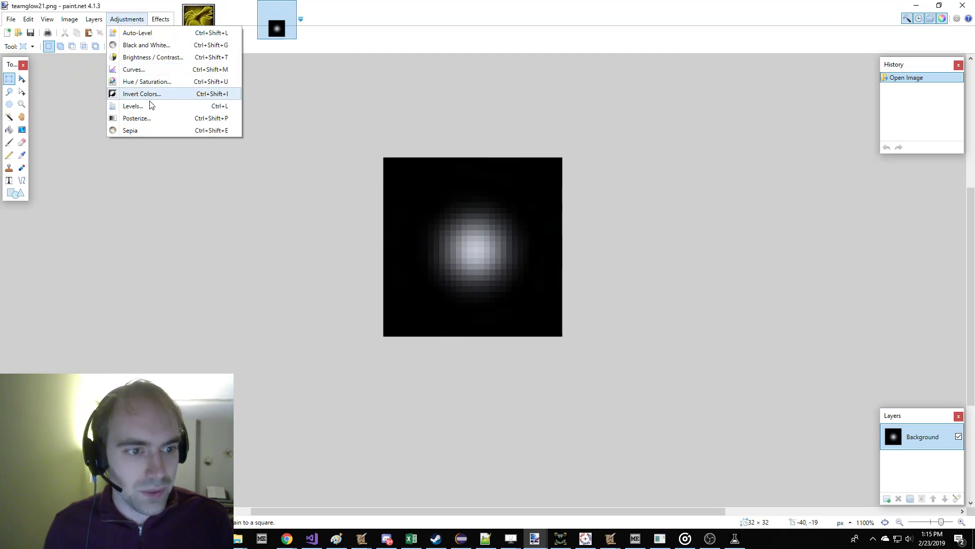
left_click(139, 131)
Apply Hue/Saturation with hue 16, saturation 161, lightness -27 to turn the glow gold.
left_click(127, 19)
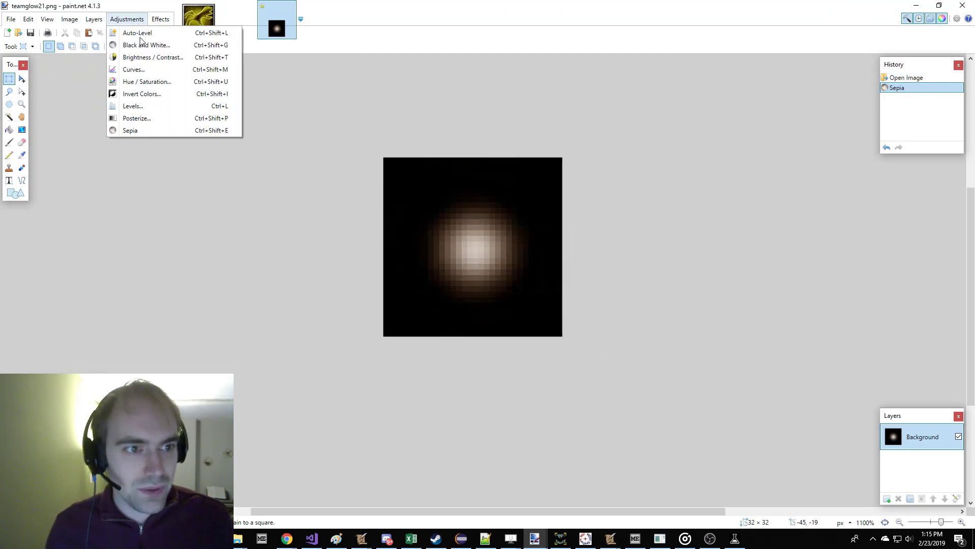
left_click(147, 80)
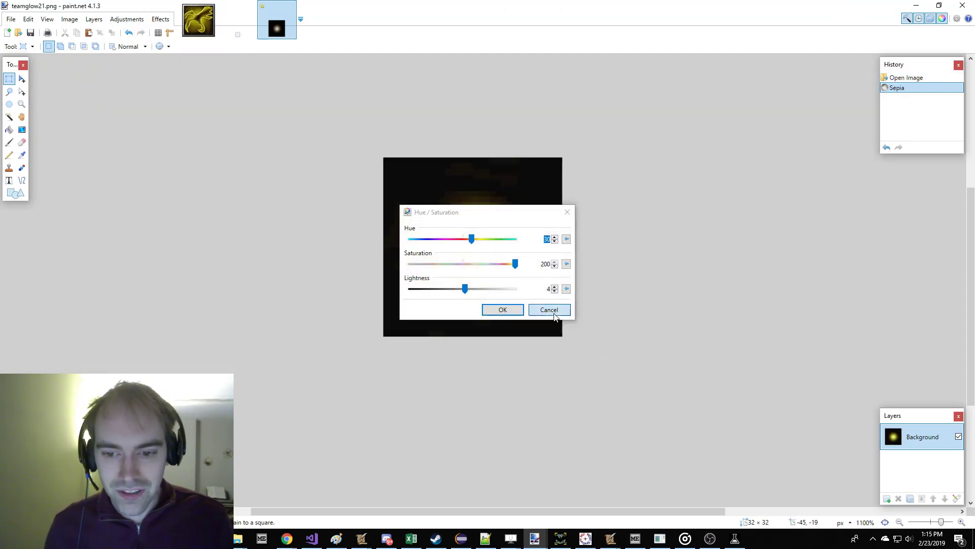
left_click(548, 309)
left_click(127, 19)
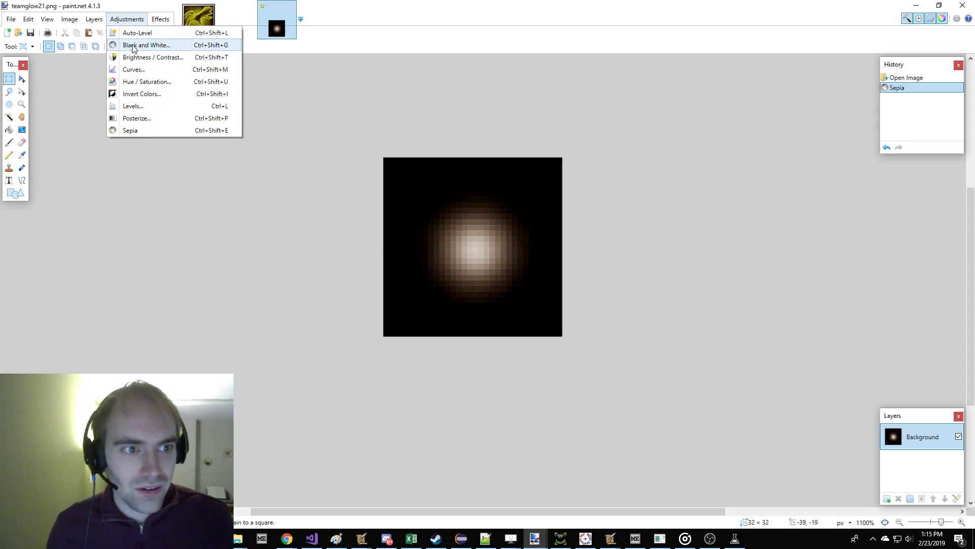
left_click(147, 80)
left_click_drag(447, 211, 661, 210)
left_click_drag(714, 235, 664, 214)
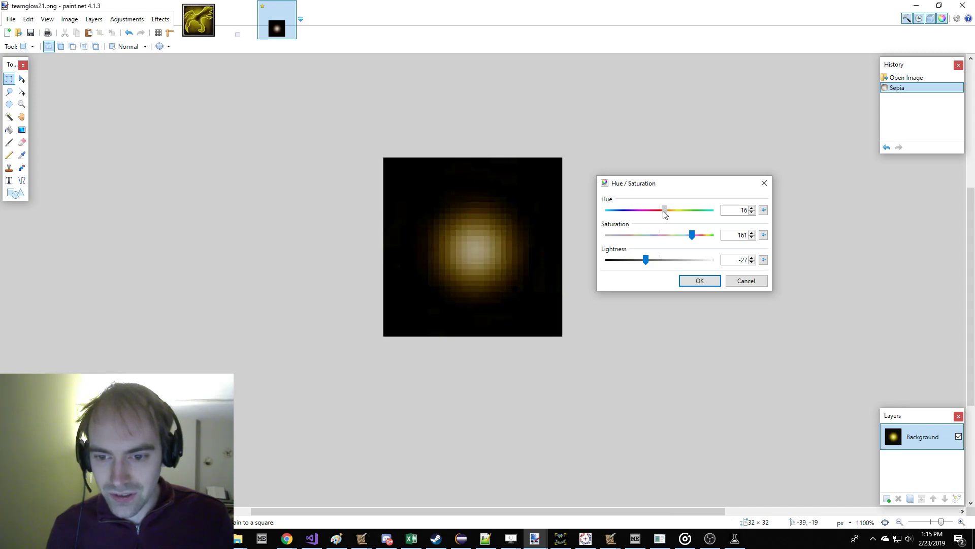
left_click(700, 280)
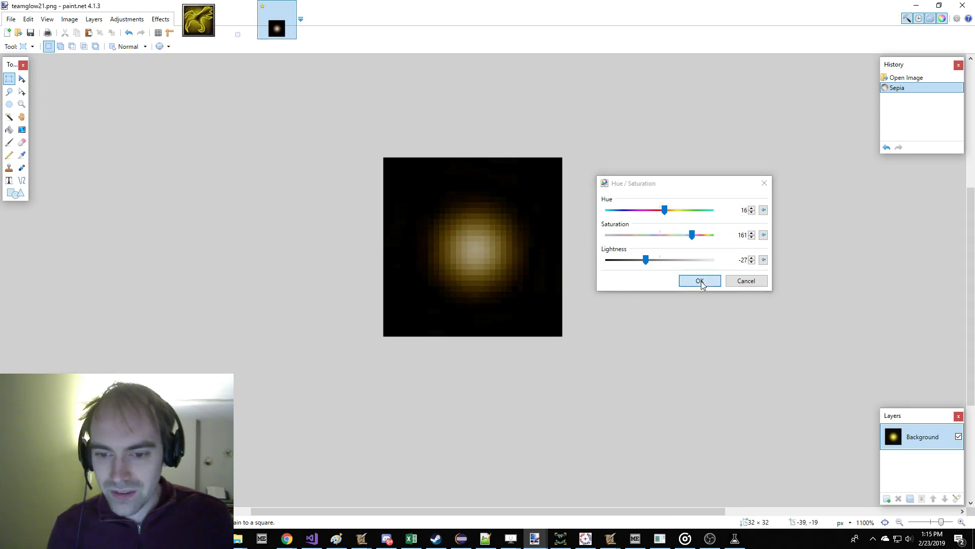
Switch to teamcolor21.png and apply Sepia to it.
left_click(248, 24)
left_click(127, 18)
left_click(153, 78)
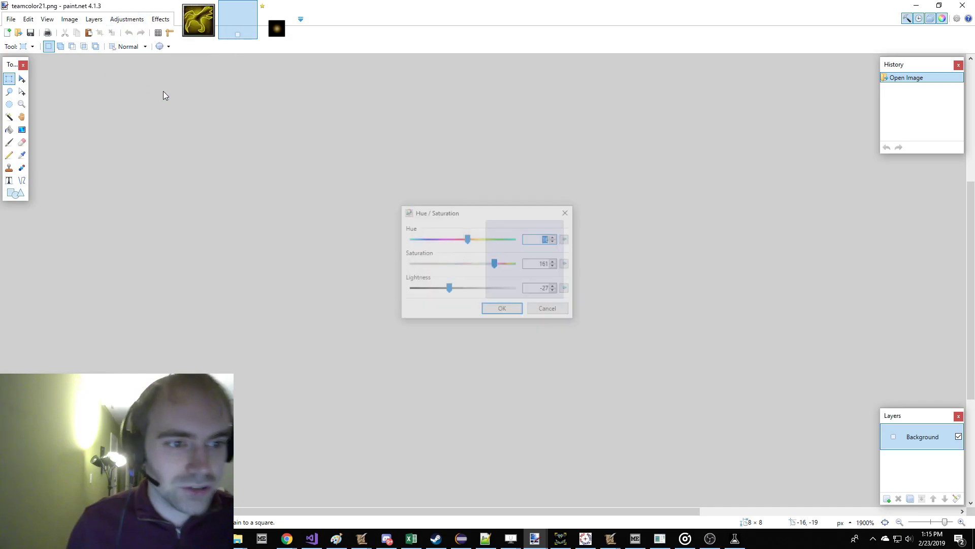
left_click_drag(455, 218, 283, 94)
key("Escape")
left_click(127, 19)
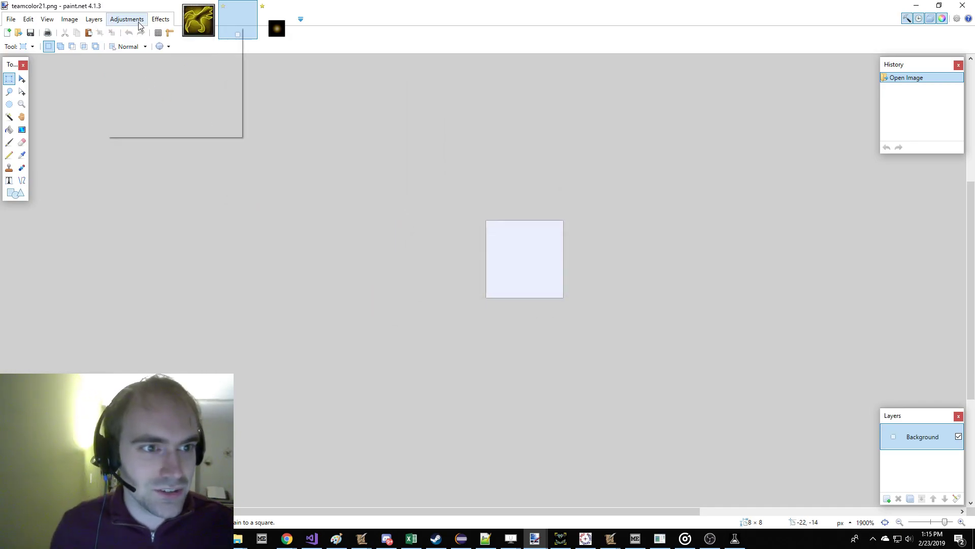
left_click(160, 131)
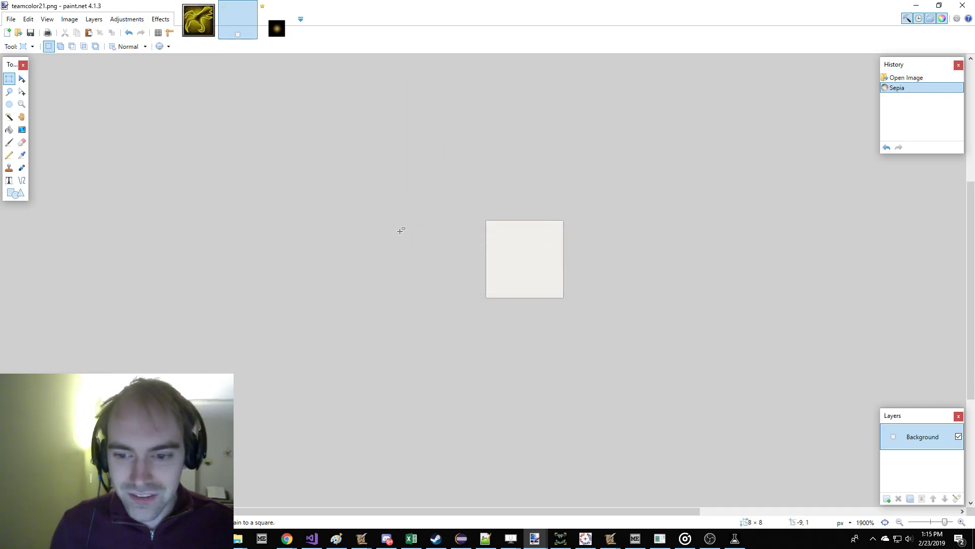
Fill the teamcolor21.png canvas solid orange with the Paint Bucket.
left_click(142, 21)
left_click(167, 79)
left_click_drag(459, 211, 225, 140)
left_click_drag(208, 212, 272, 188)
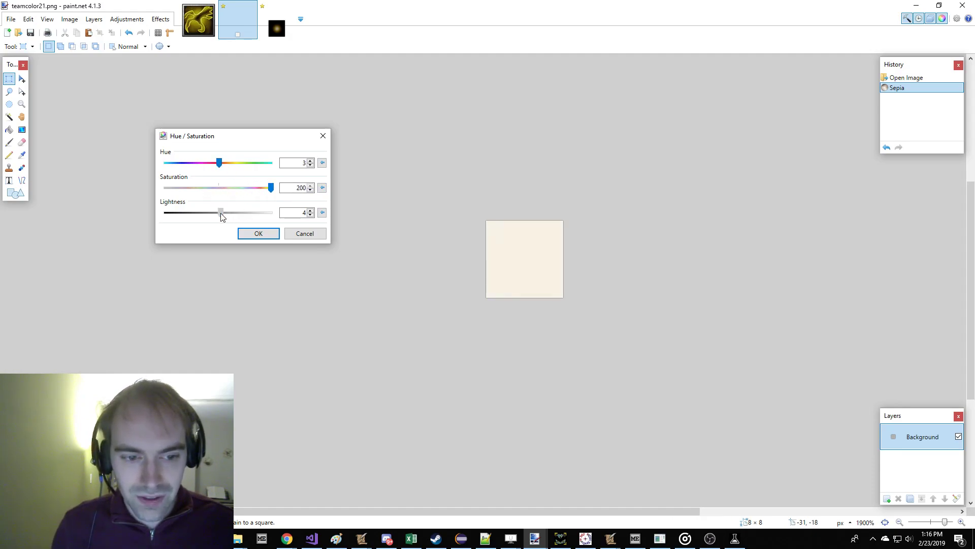
mouse_move(222, 216)
left_mouse_down()
mouse_move(192, 213)
mouse_move(205, 212)
left_mouse_up()
left_click(304, 233)
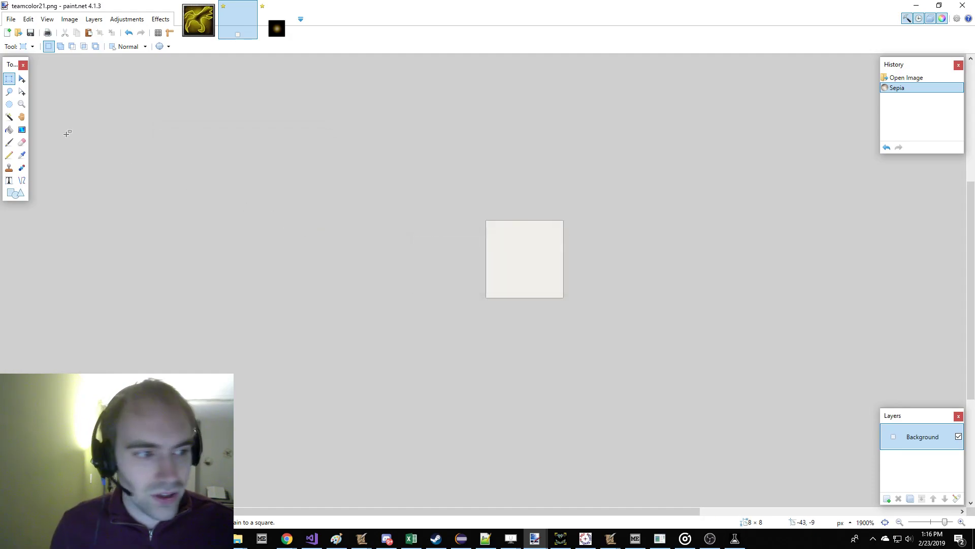
left_click(9, 130)
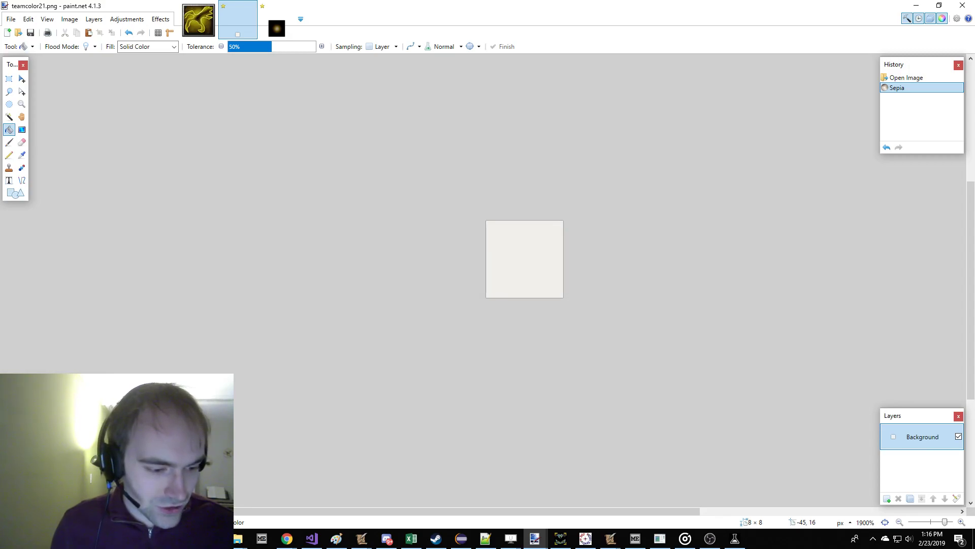
left_click(543, 230)
Save teamcolor21.png, confirming the save settings.
left_click(11, 19)
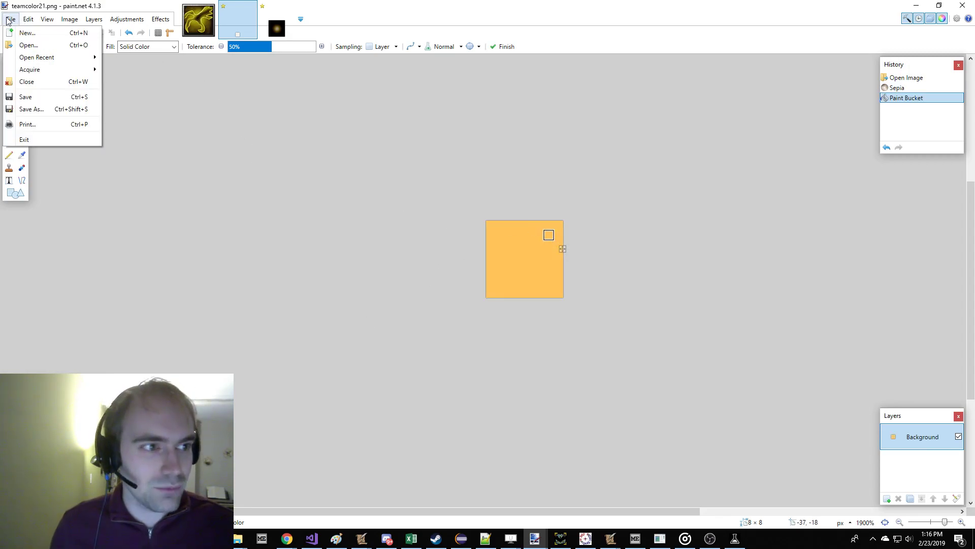
left_click(24, 97)
left_click(11, 19)
left_click(37, 96)
left_click(329, 286)
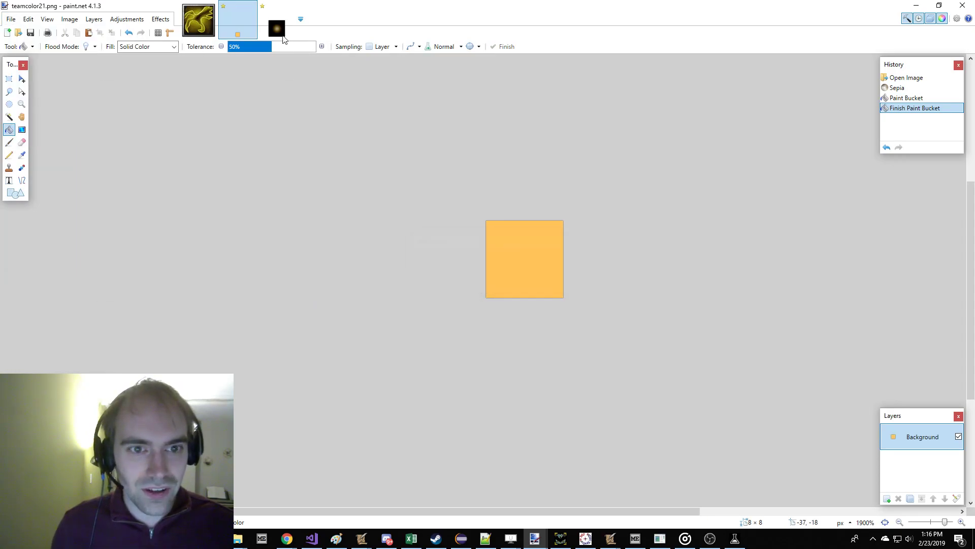
Try Levels adjustments on teamglow21.png, then discard them.
left_click(274, 33)
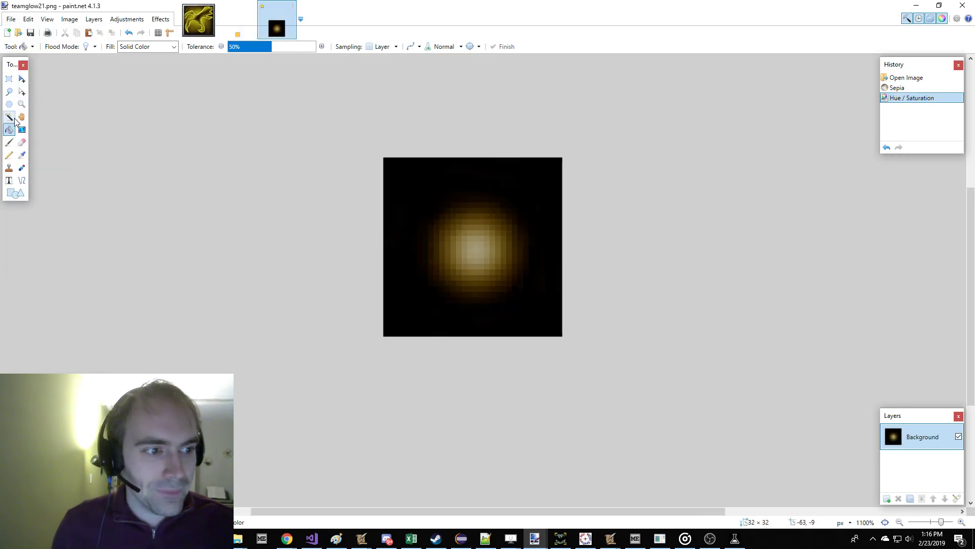
left_click(127, 18)
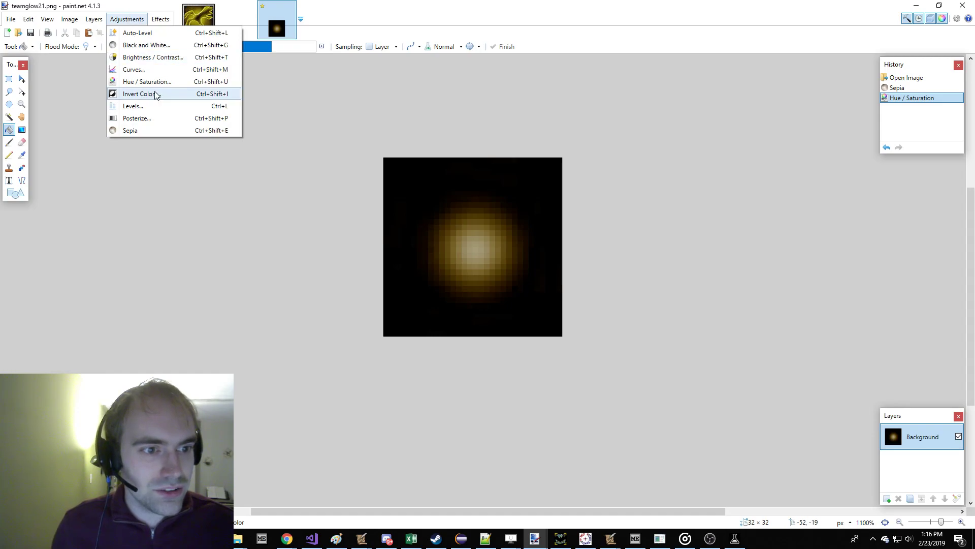
left_click(151, 107)
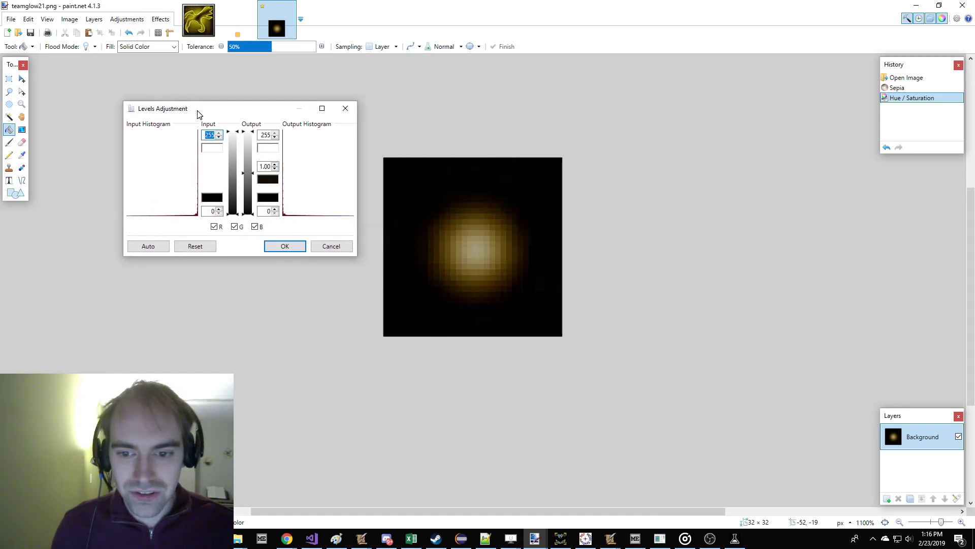
mouse_move(252, 173)
left_mouse_down()
mouse_move(249, 162)
mouse_move(250, 175)
left_mouse_up()
left_click_drag(234, 132, 238, 172)
mouse_move(234, 214)
left_mouse_down()
mouse_move(234, 191)
mouse_move(234, 201)
left_mouse_up()
left_click(320, 248)
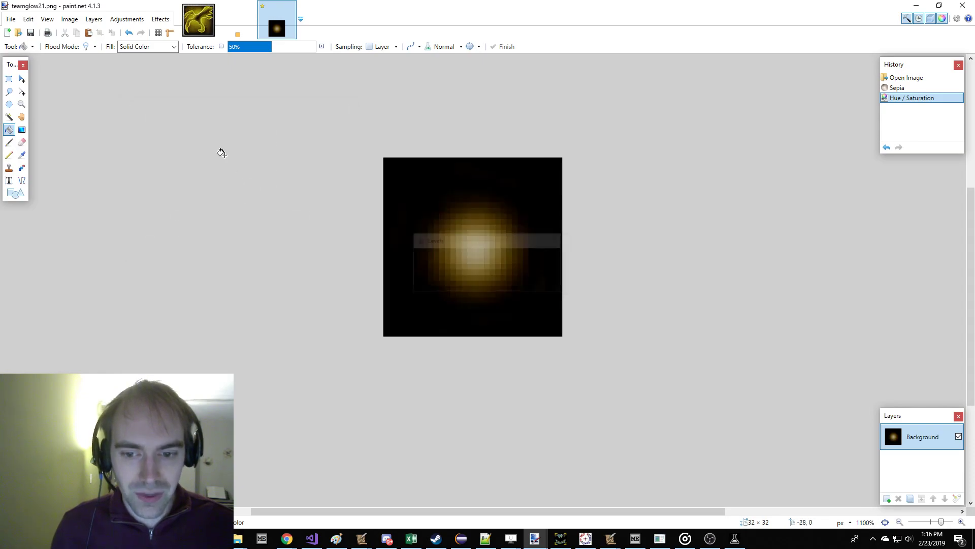
Save teamglow21.png as PNG and minimize paint.net.
left_click(10, 19)
left_click(20, 96)
left_click(320, 287)
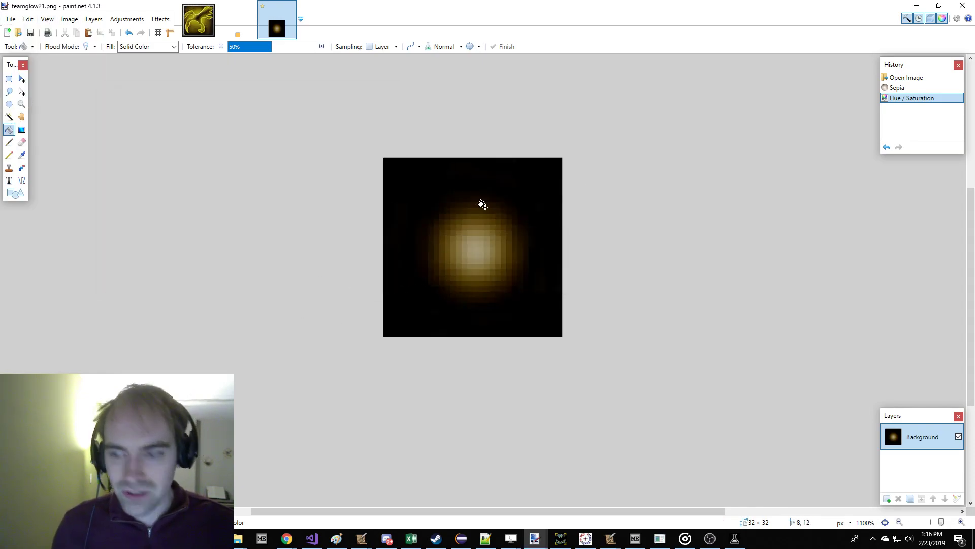
left_click(920, 5)
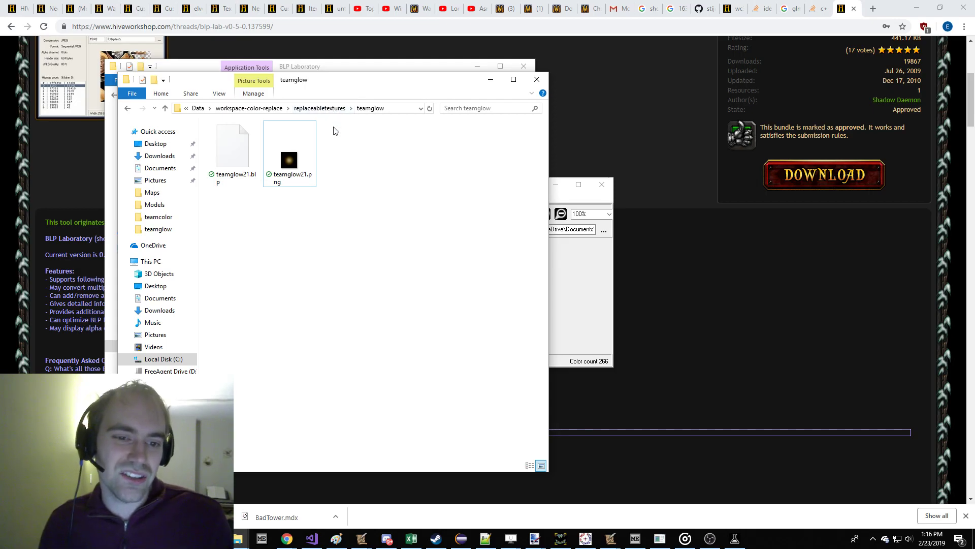
Open teamglow21.png in BLP Lab and save it as a BLP1 texture.
left_click(586, 354)
left_click(368, 195)
left_click(369, 209)
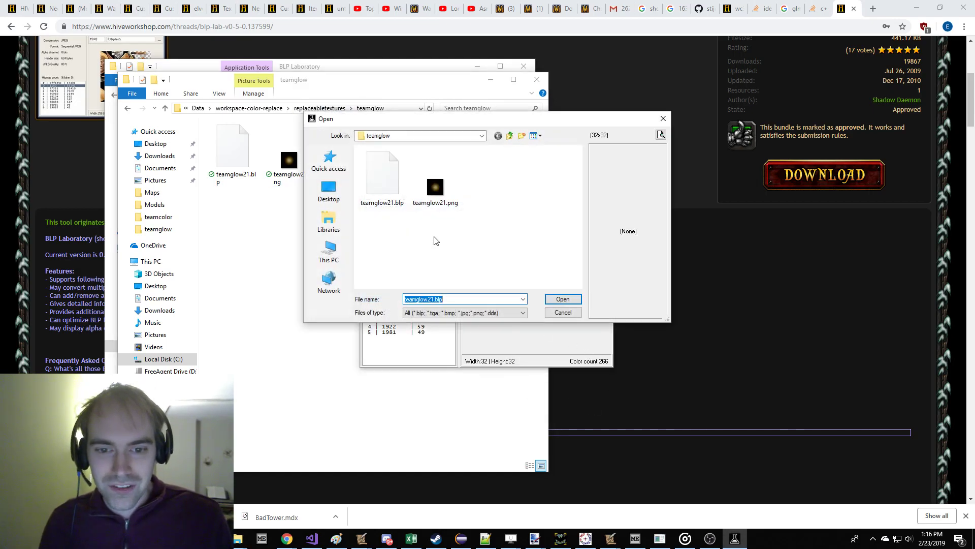
double_click(437, 189)
left_click(369, 198)
left_click(376, 219)
left_click(548, 246)
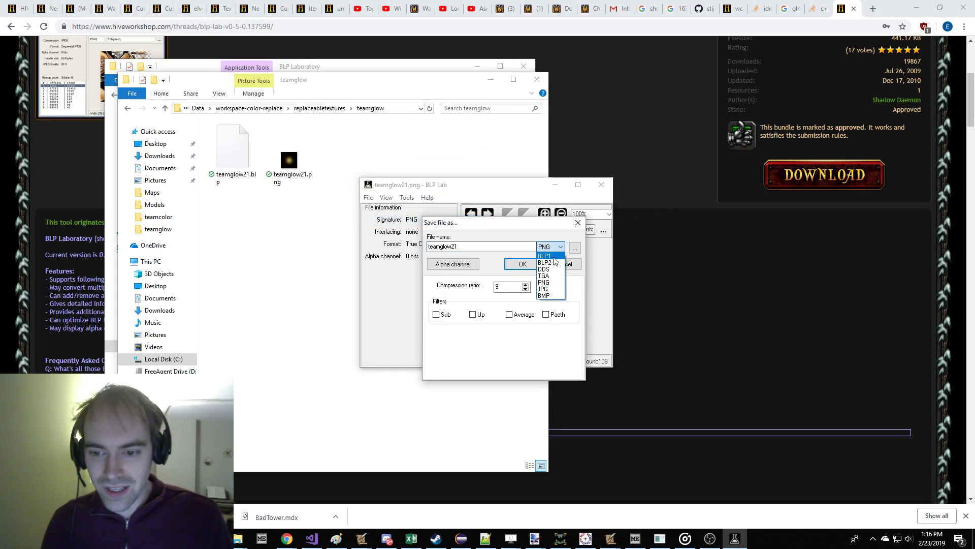
left_click(546, 256)
left_click(541, 248)
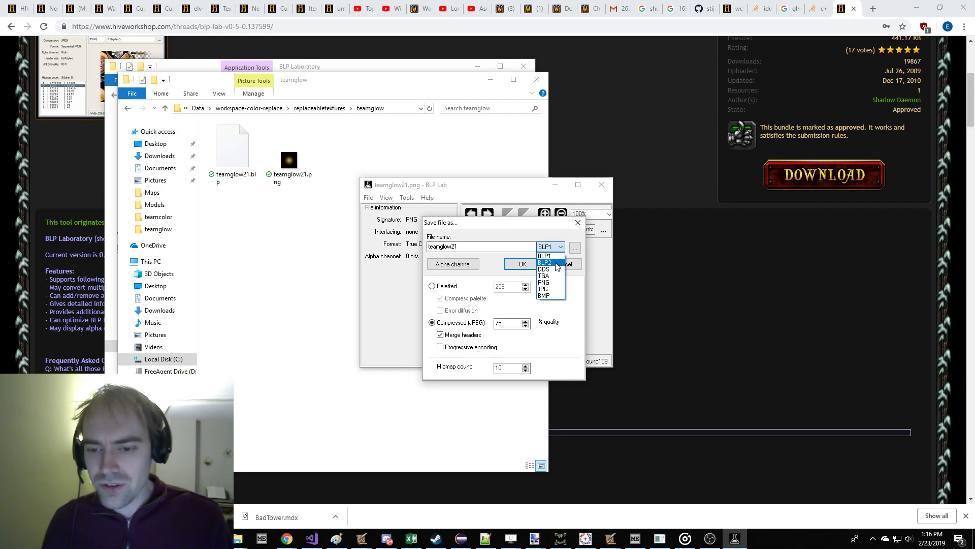
left_click(554, 248)
left_click(523, 262)
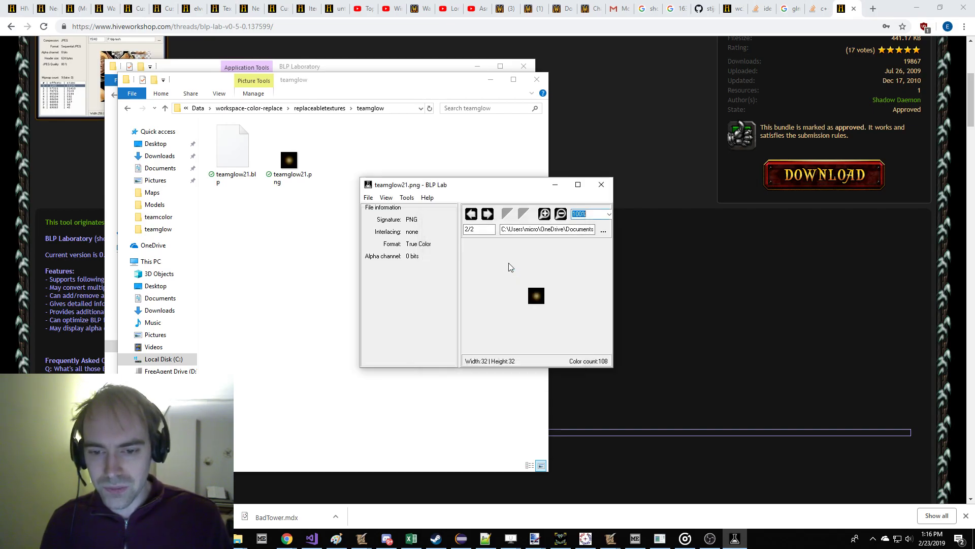
Open teamcolor\teamcolor21.png and save it as BLP1 under the name teamglow21.
left_click(368, 197)
left_click(387, 207)
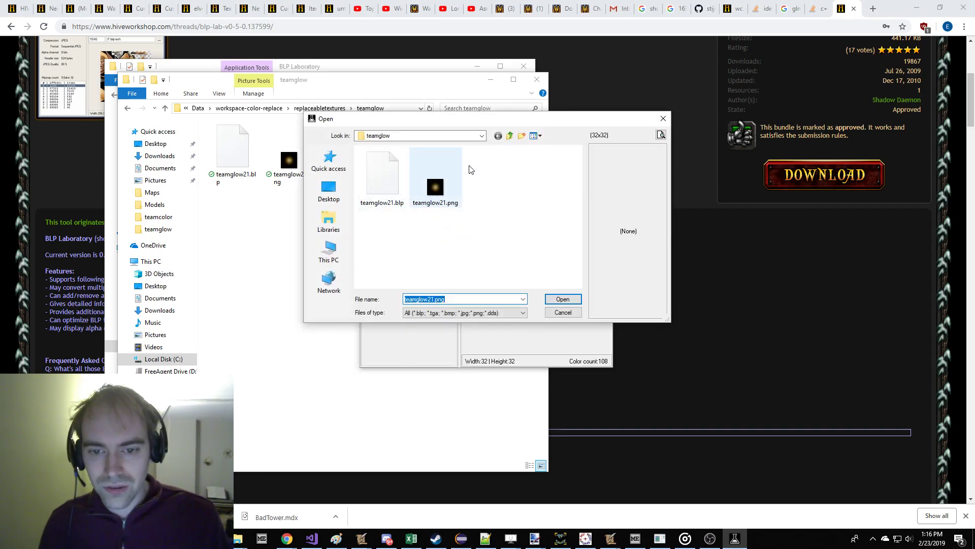
left_click(509, 135)
double_click(411, 159)
double_click(424, 182)
left_click(368, 197)
left_click(401, 219)
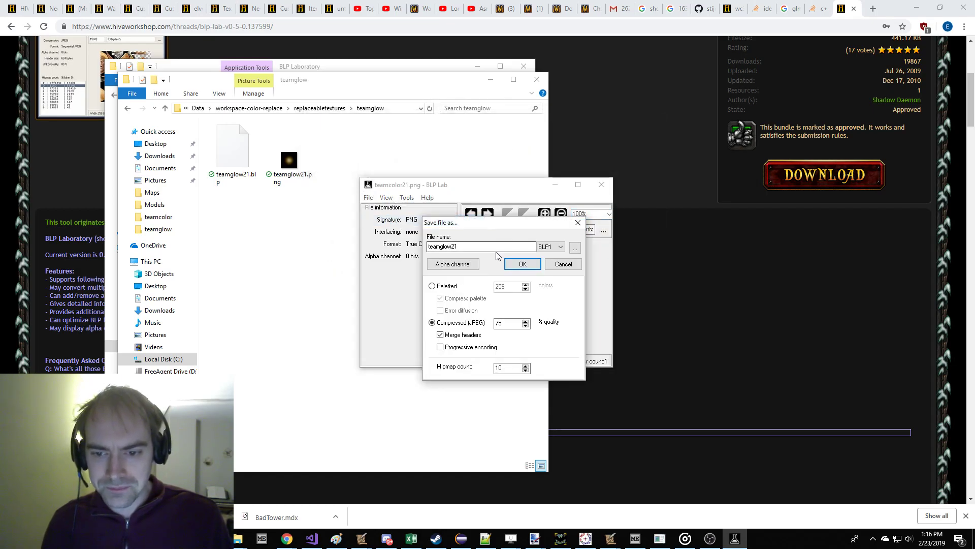
left_click(522, 264)
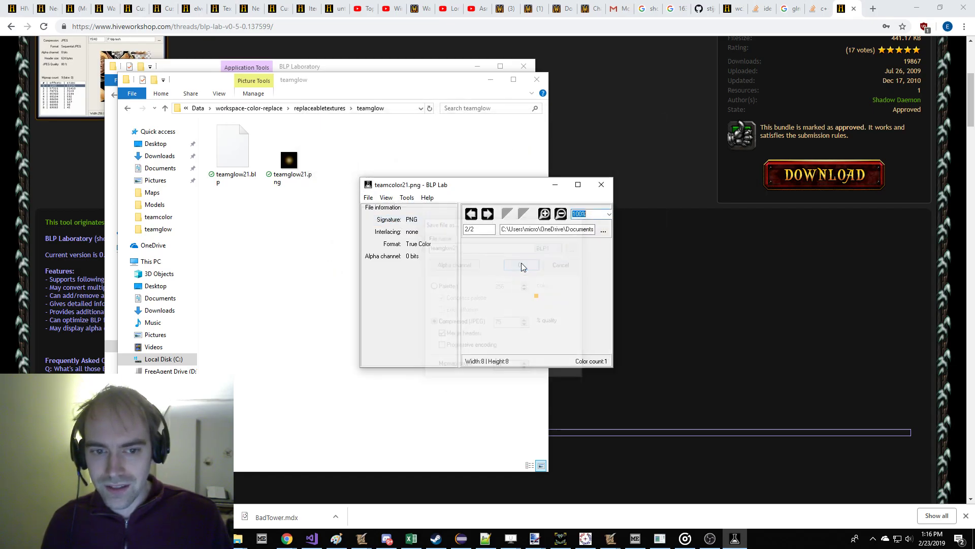
left_click(290, 230)
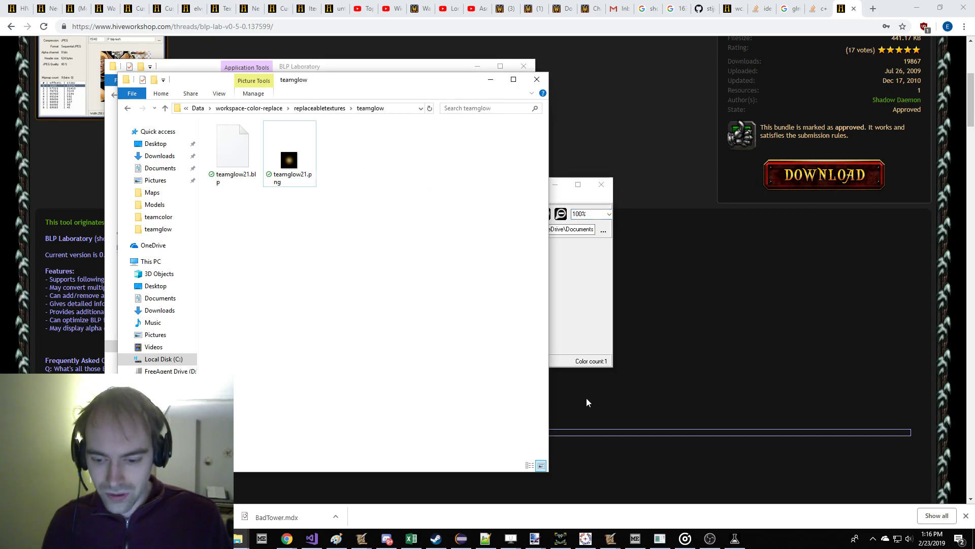
In the Model Editor's Open dialog, browse to replaceabletextures\teamcolor listing .blp textures.
left_click(635, 539)
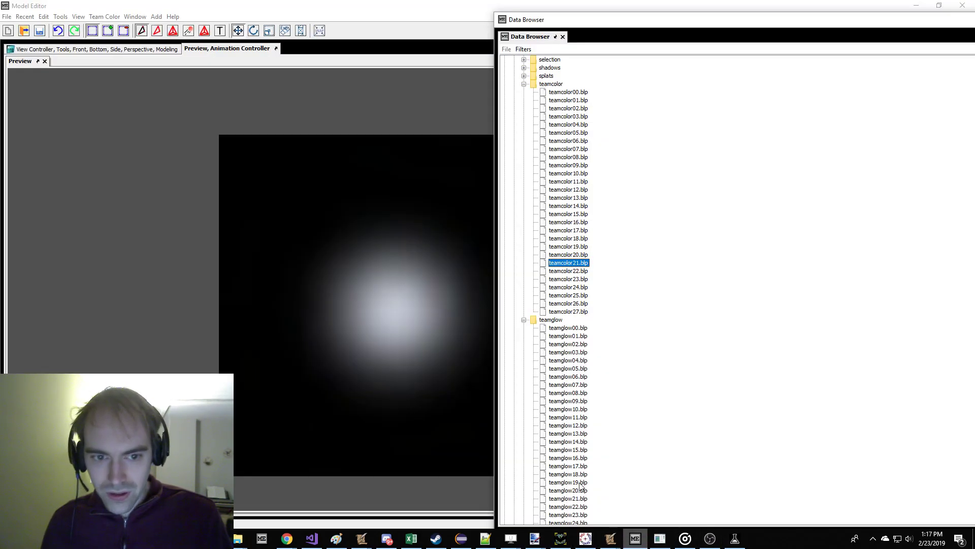
left_click(6, 16)
left_click(20, 37)
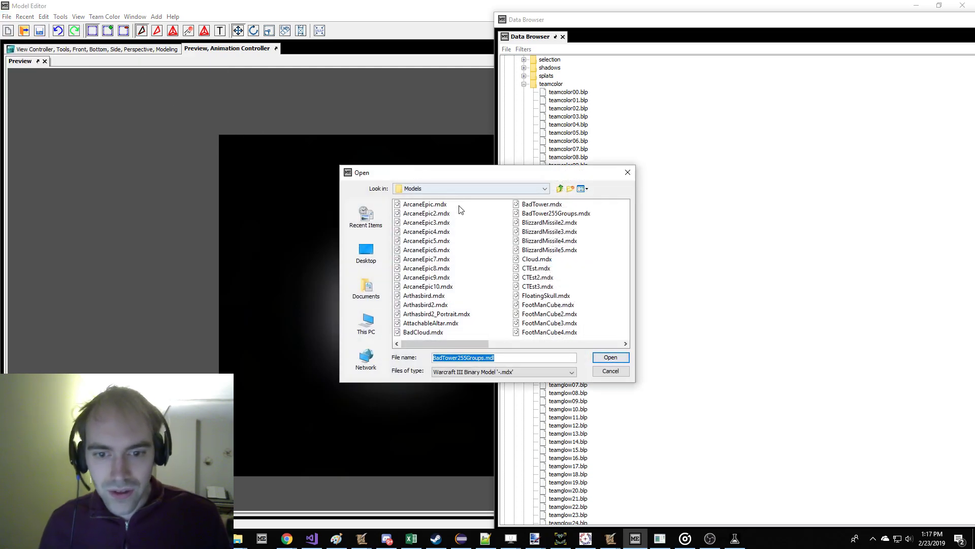
scroll(460, 208, "down", 3)
scroll(460, 208, "up", 2)
left_click(366, 288)
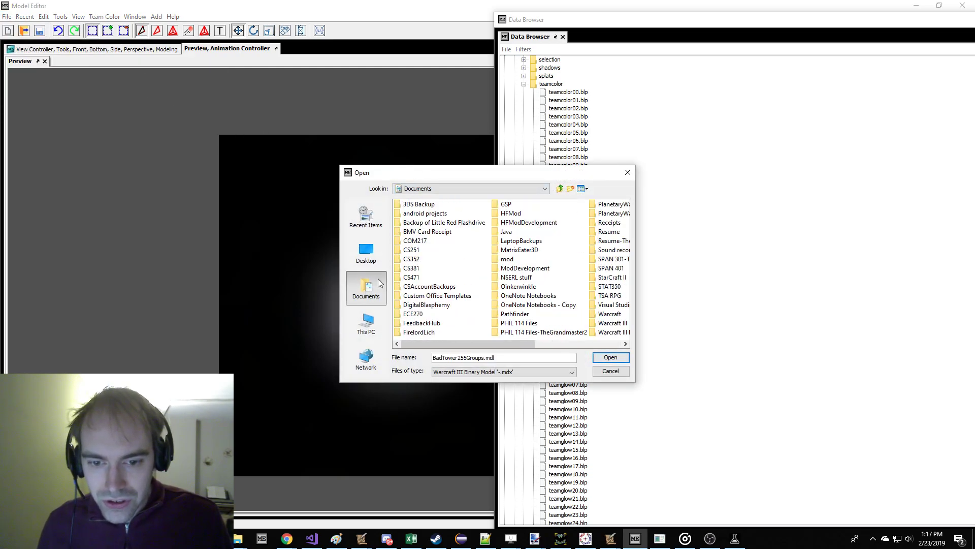
scroll(432, 235, "down", 3)
double_click(458, 324)
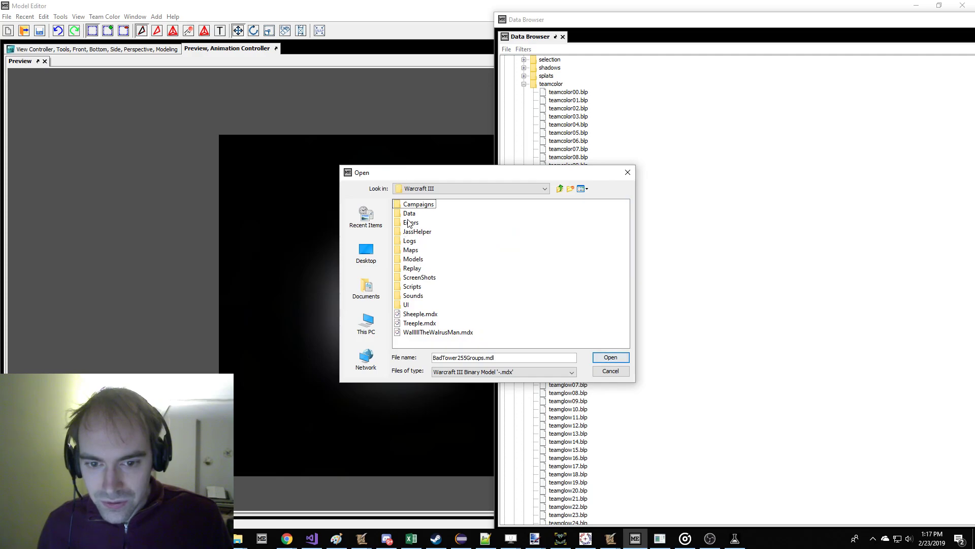
double_click(425, 211)
double_click(426, 210)
double_click(426, 210)
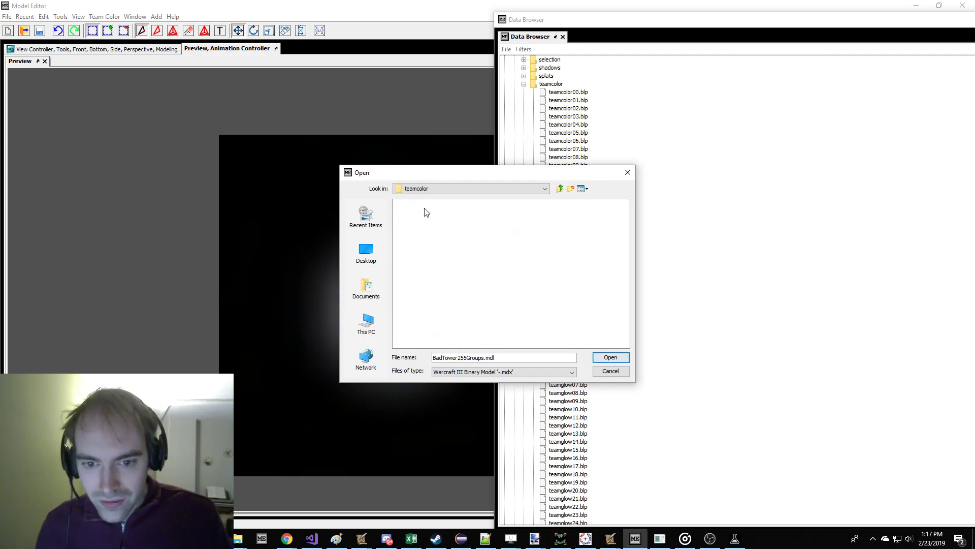
left_click(467, 374)
left_click(490, 396)
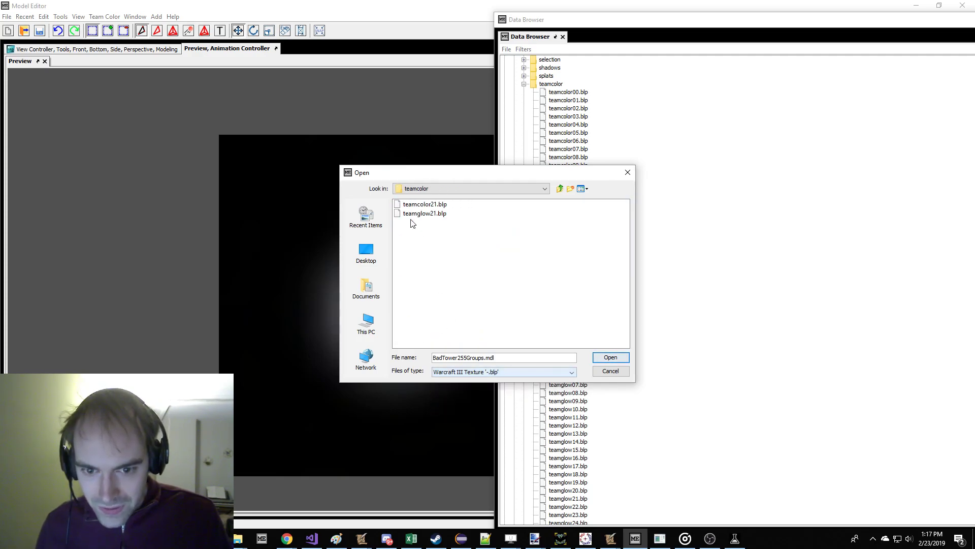
Preview teamcolor21.blp, then teamglow21.blp from the teamcolor folder, and cancel the next Open.
double_click(415, 204)
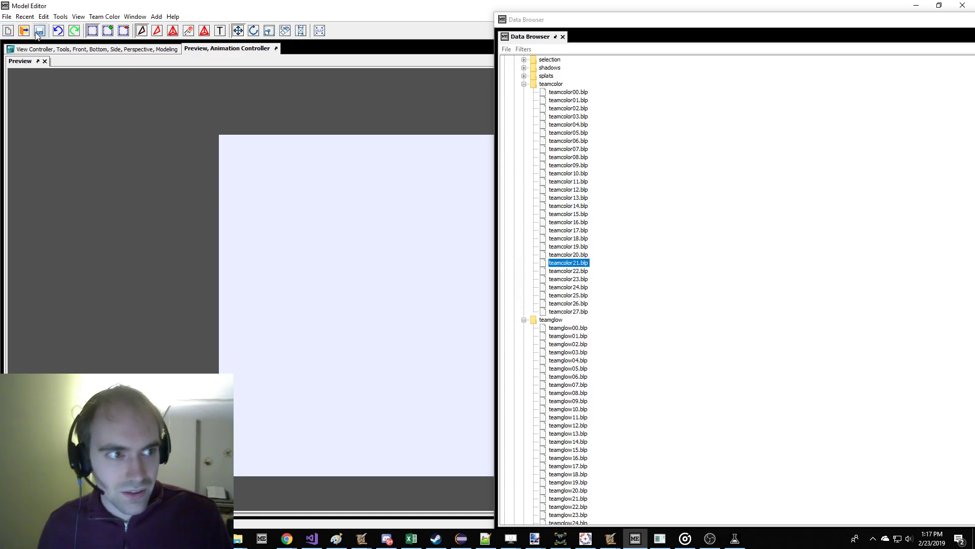
left_click(25, 31)
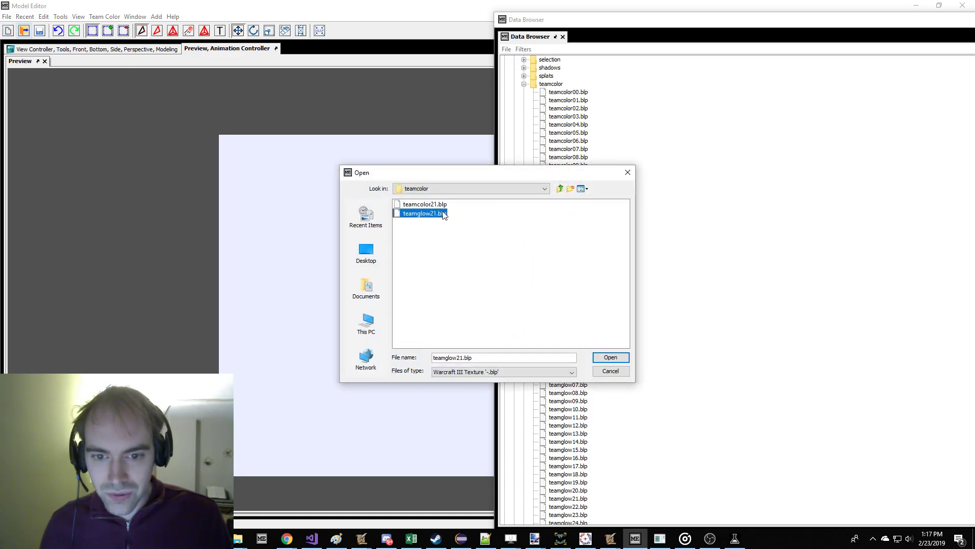
double_click(397, 213)
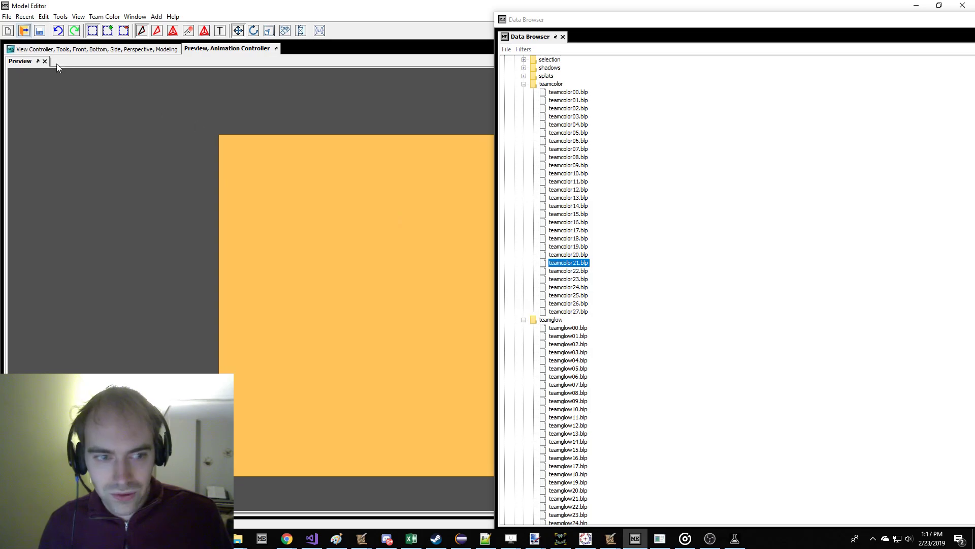
left_click(24, 31)
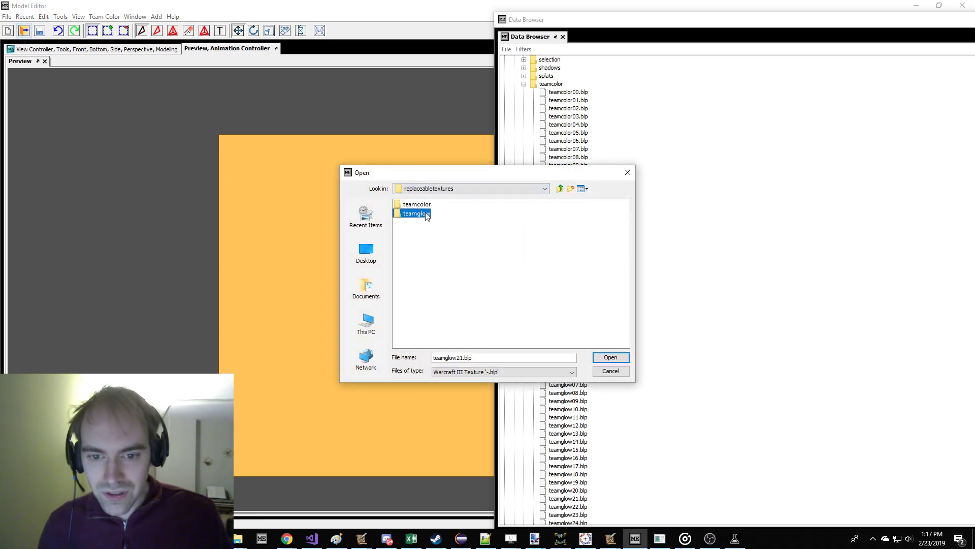
double_click(426, 214)
left_click(561, 190)
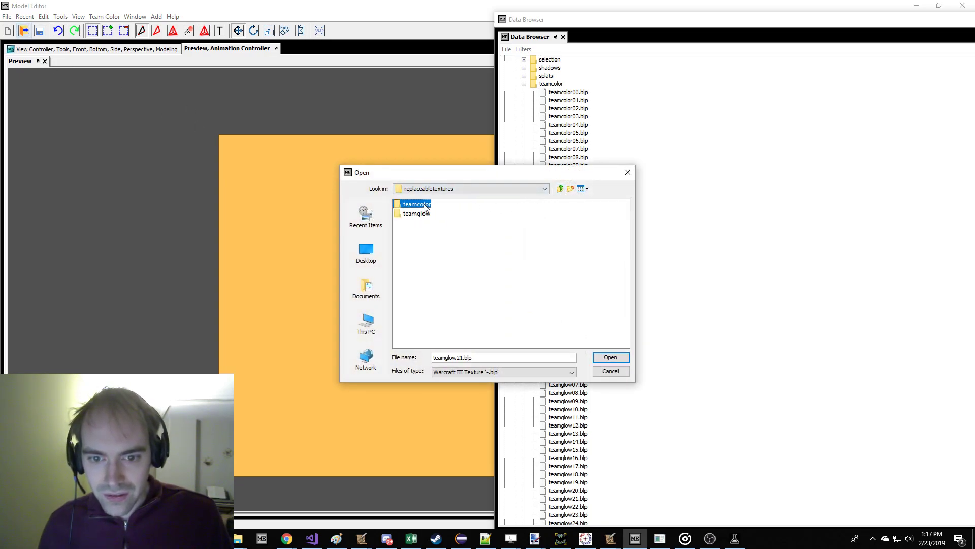
double_click(425, 214)
key("Escape")
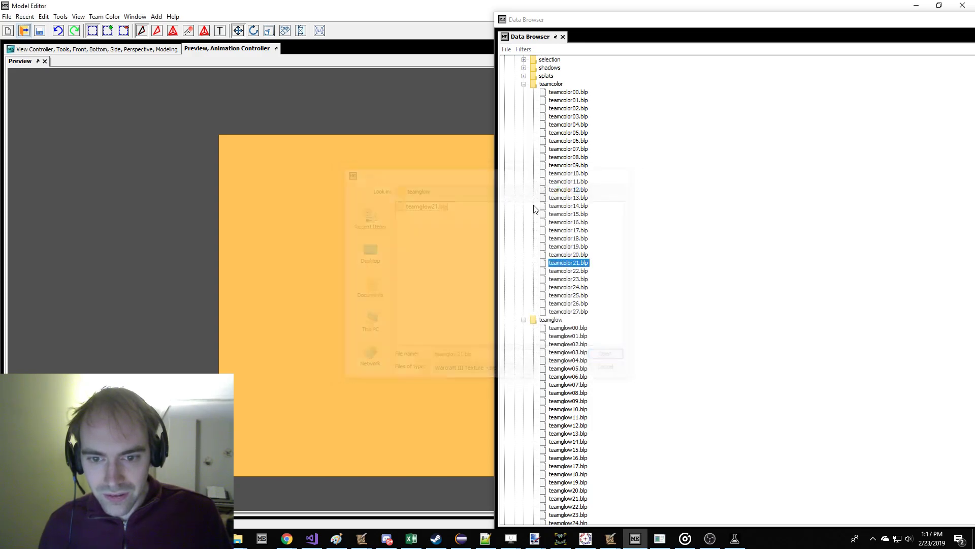
Paste teamglow21.blp into the teamglow folder, replacing the existing copy.
mouse_move(238, 538)
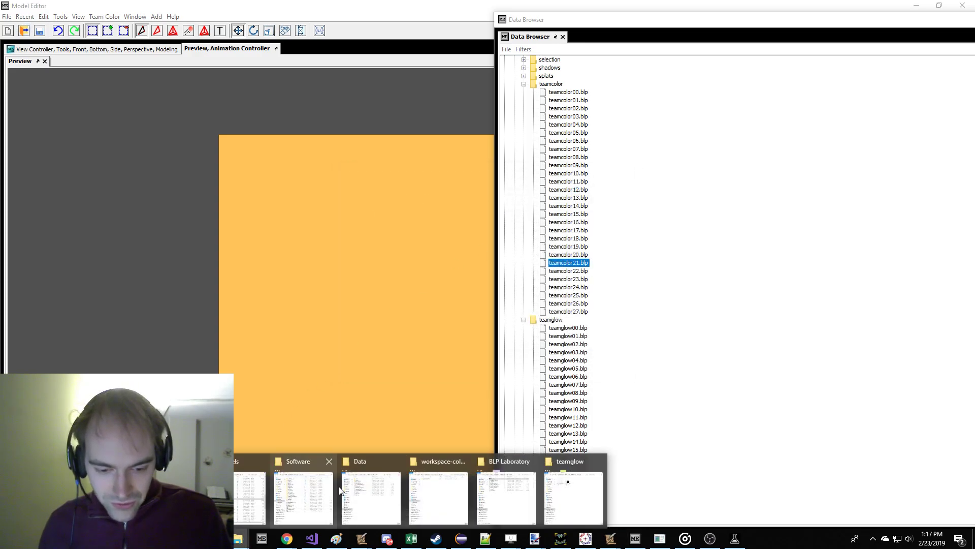
left_click(559, 480)
left_click(320, 108)
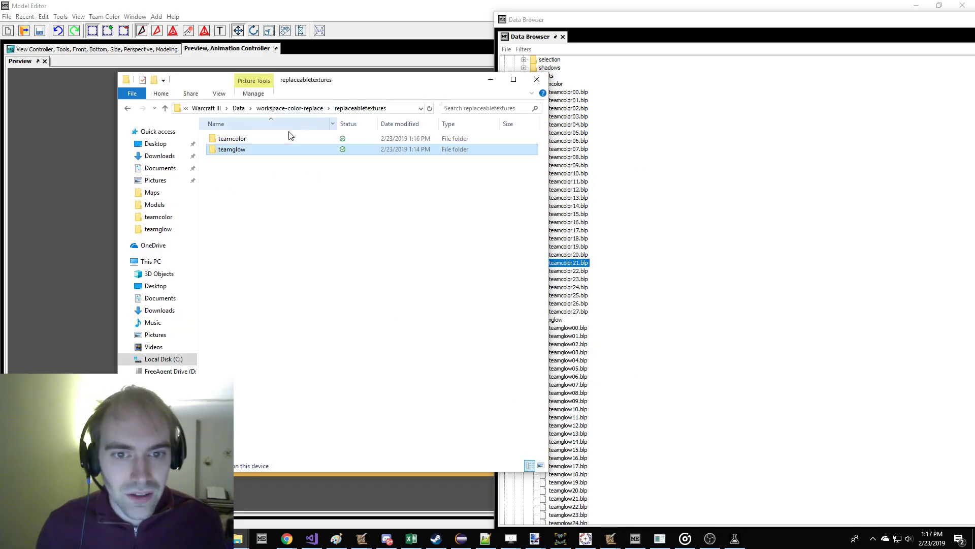
double_click(257, 139)
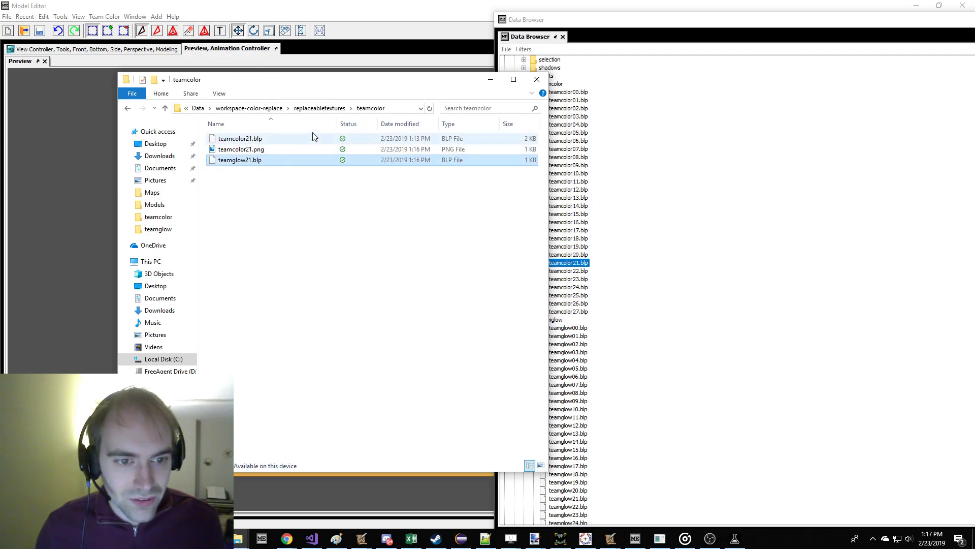
left_click(319, 108)
double_click(263, 148)
key("ctrl+v")
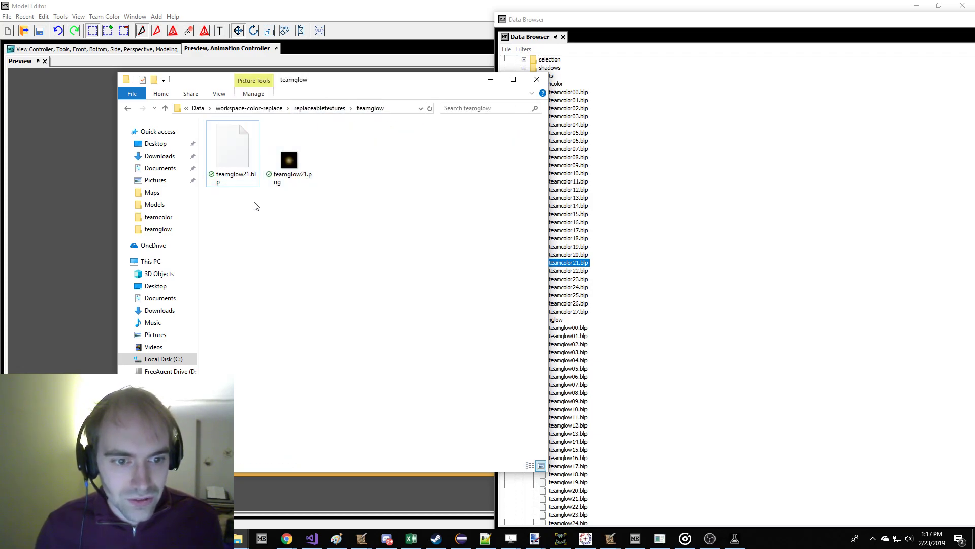
left_click(330, 196)
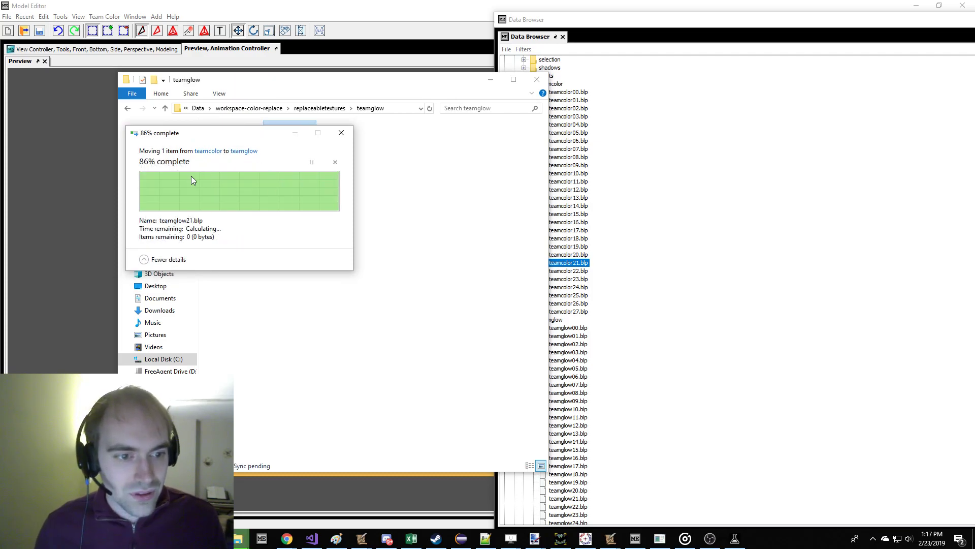
Preview teamcolor21.blp and then the teamglow folder's texture in the Model Editor.
left_click(65, 120)
left_click(29, 33)
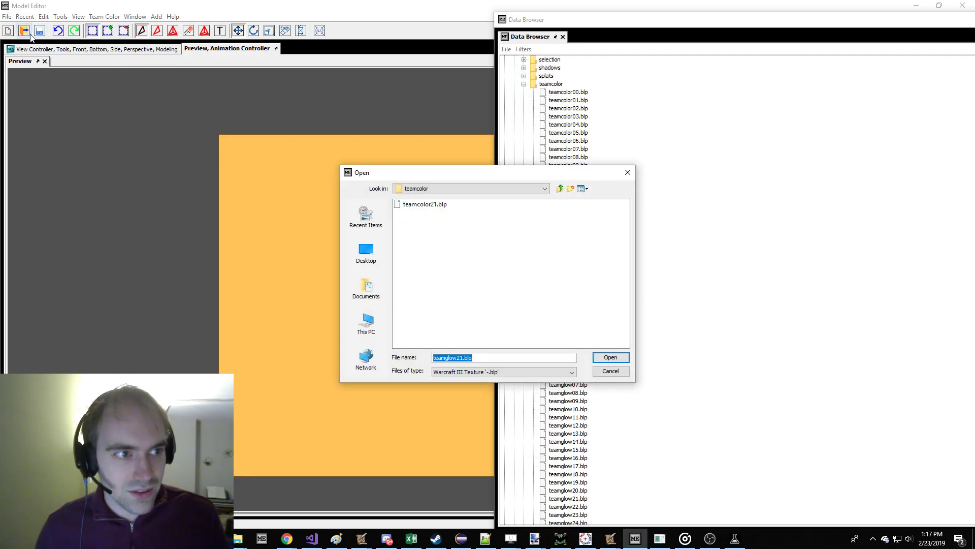
double_click(421, 203)
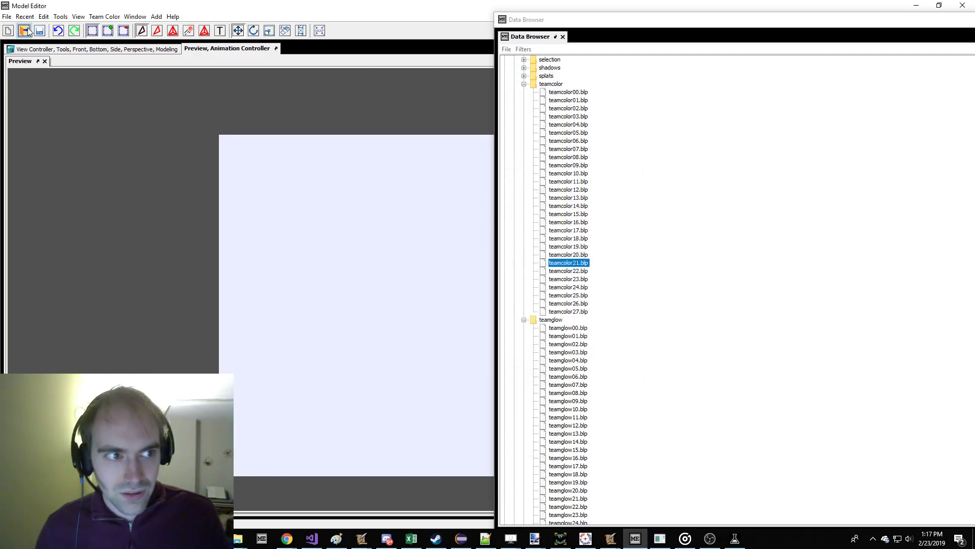
left_click(25, 31)
double_click(414, 213)
double_click(416, 204)
Open teamglow21.png from the teamglow folder in BLP Lab.
double_click(568, 263)
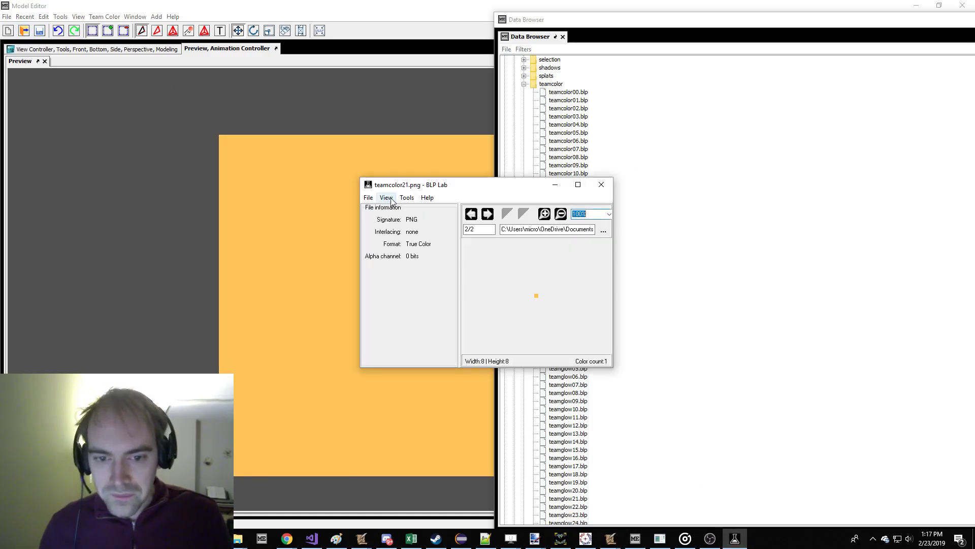
left_click(366, 196)
left_click(381, 206)
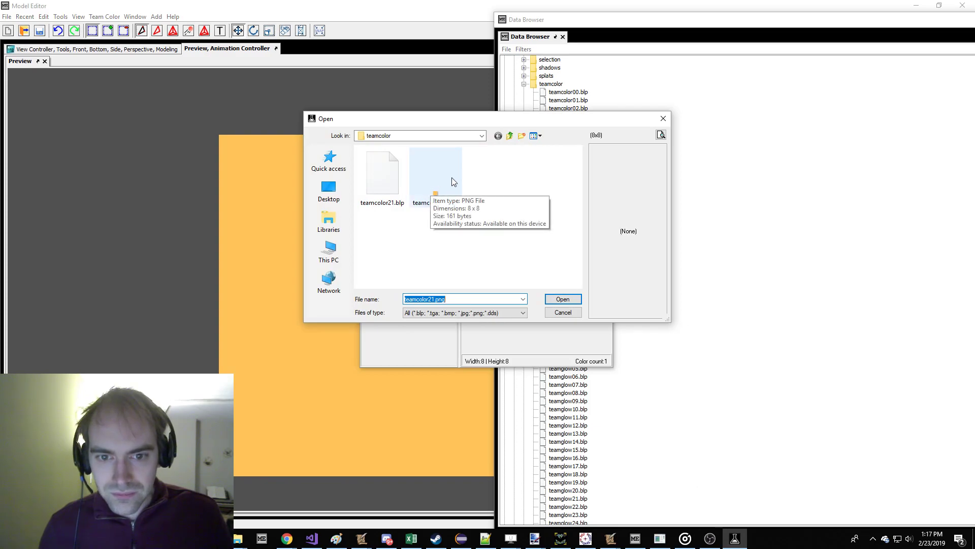
left_click(508, 137)
double_click(412, 171)
double_click(426, 163)
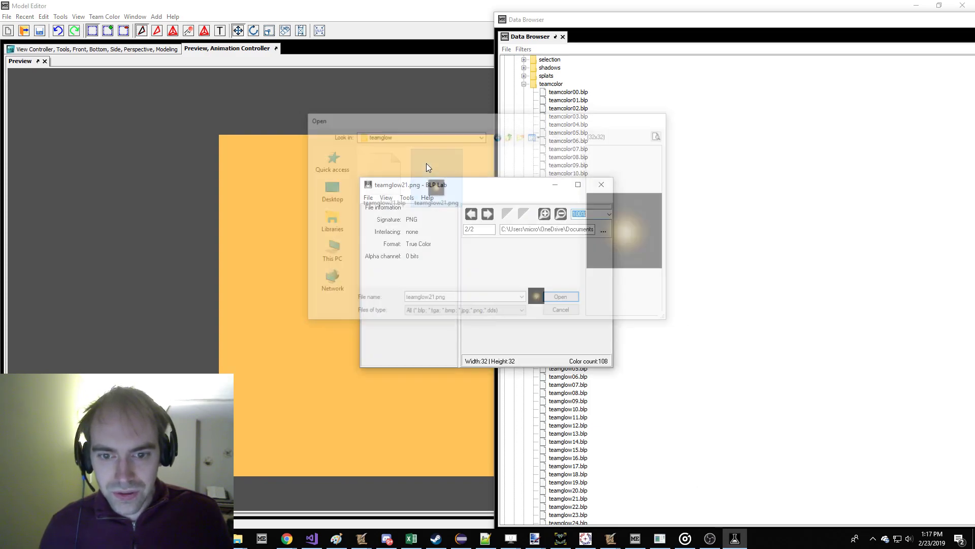
Save the glow image as a BLP1 texture named teamglow21.blp.
left_click(368, 197)
left_click(389, 221)
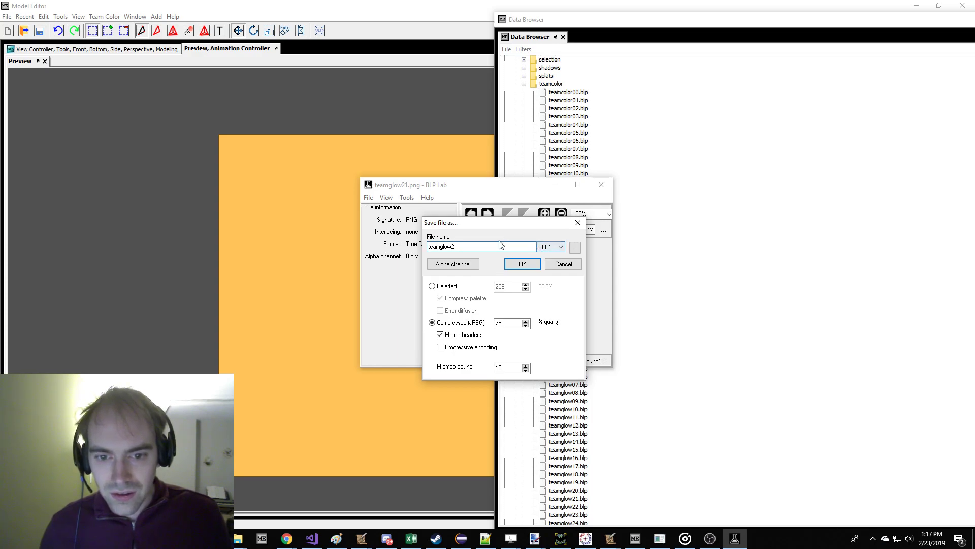
left_click_drag(491, 228, 312, 250)
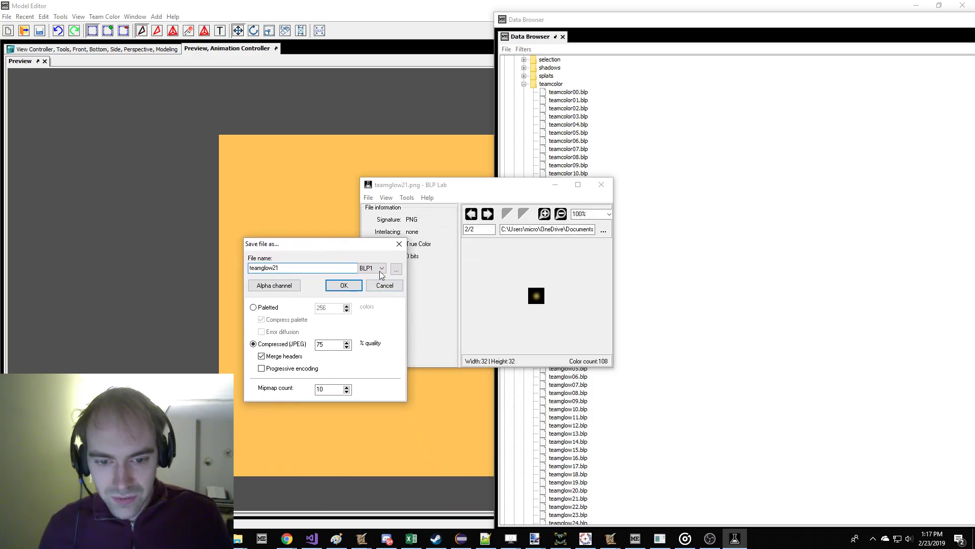
left_click(396, 269)
left_click(381, 181)
double_click(381, 181)
left_click(343, 285)
Open teamcolor21.png from the teamcolor folder.
left_click(368, 197)
left_click(387, 207)
left_click(509, 136)
double_click(410, 163)
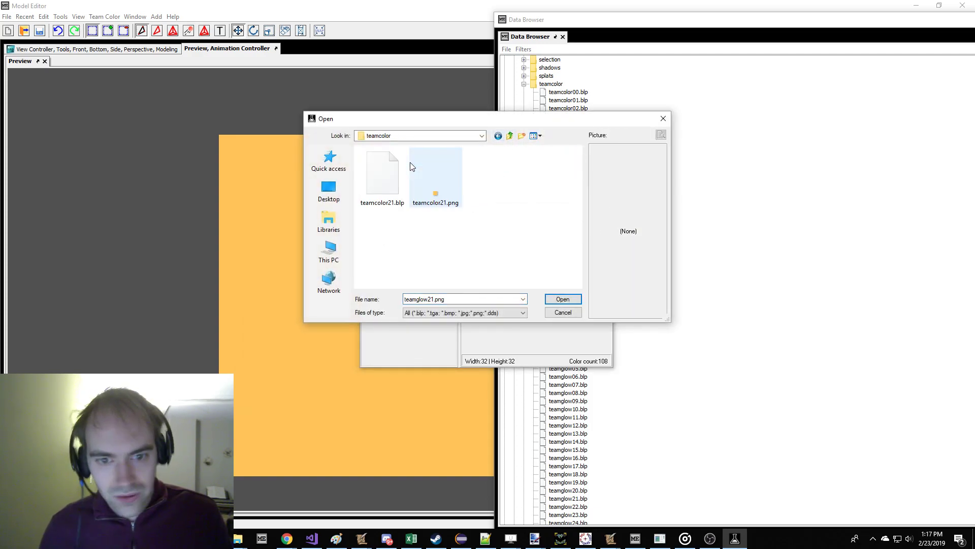
double_click(440, 169)
Save the team-colour image as BLP1 teamcolor21.blp in the teamcolor folder.
left_click(369, 197)
left_click(391, 221)
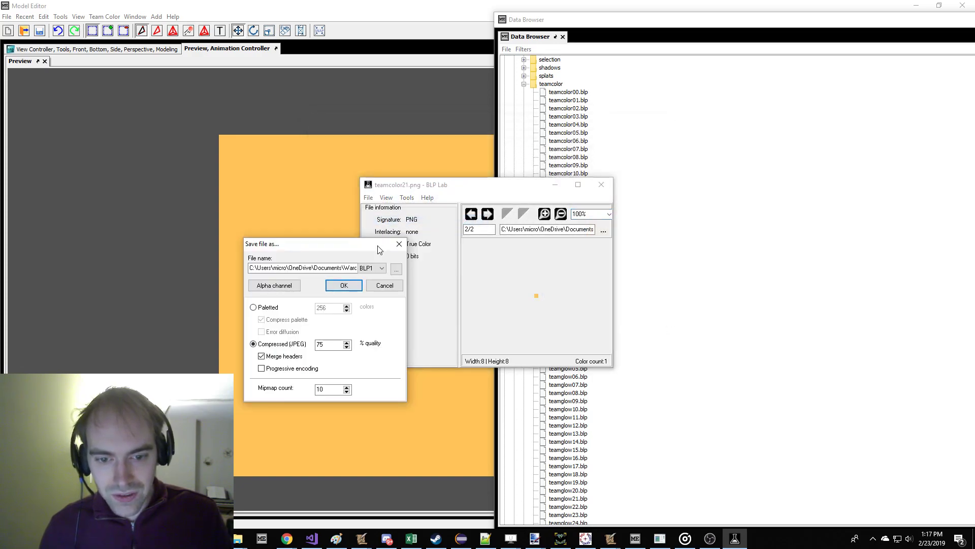
left_click(373, 267)
left_click(397, 268)
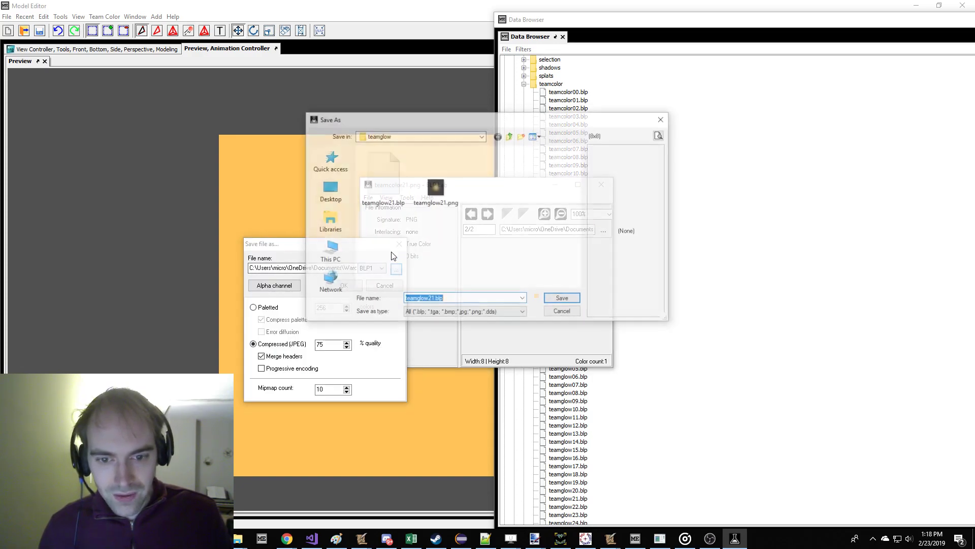
key("Return")
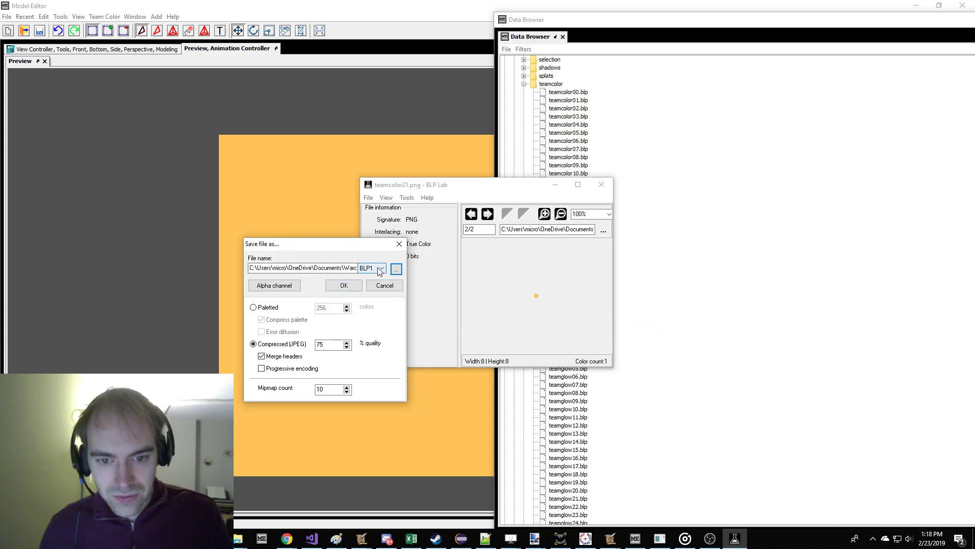
left_click(396, 268)
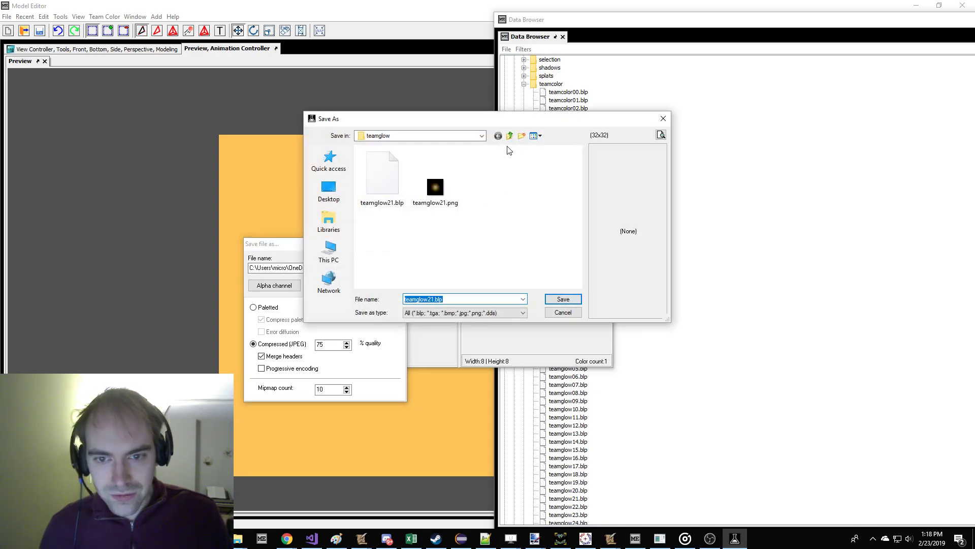
left_click(510, 136)
left_click(381, 161)
double_click(381, 162)
double_click(383, 165)
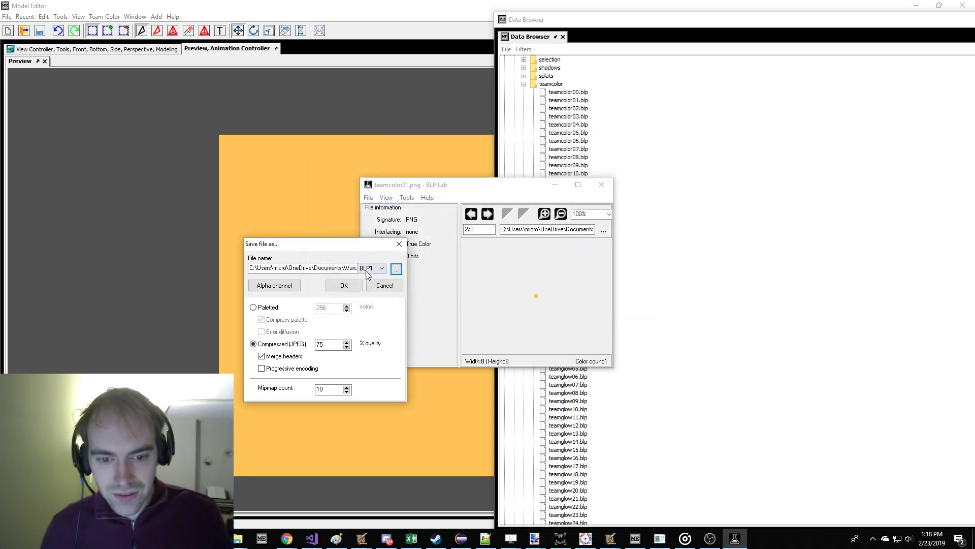
left_click(348, 285)
Preview the new teamglow21.blp texture in the Model Editor.
left_click(368, 198)
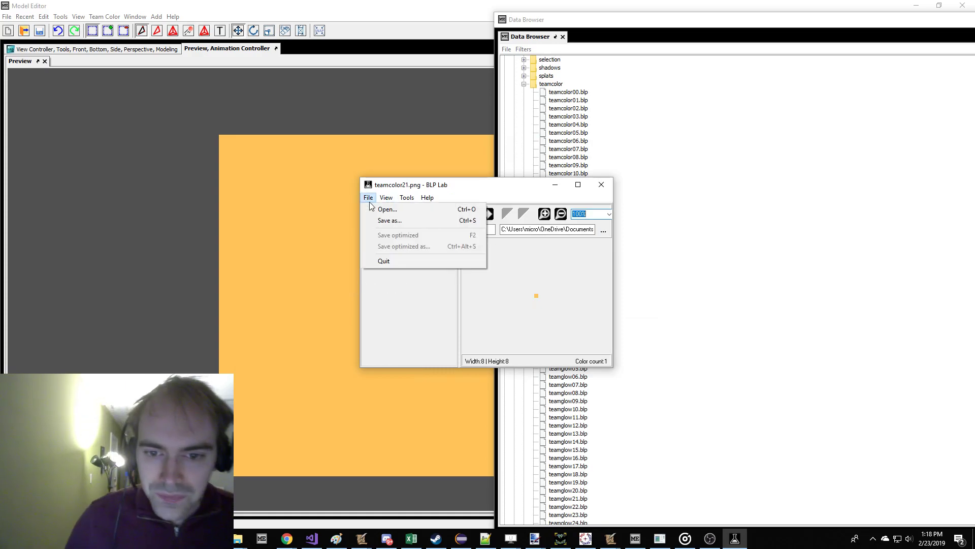
left_click(283, 202)
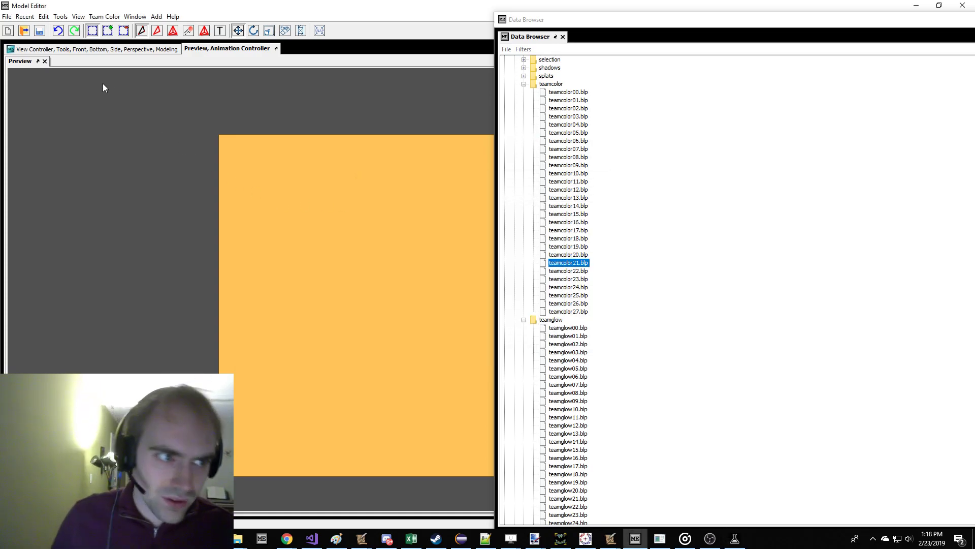
left_click(24, 30)
left_click(412, 205)
double_click(412, 205)
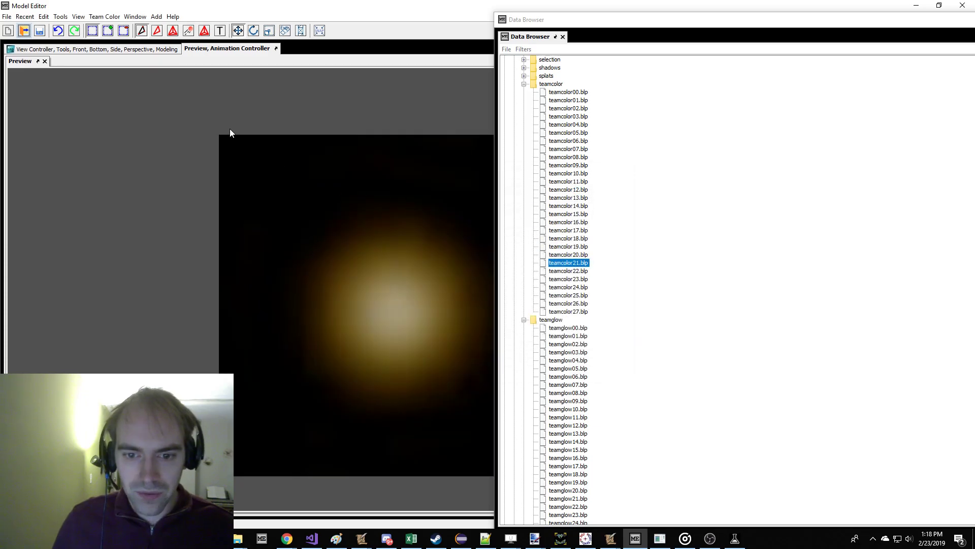
Preview teamcolor21.blp and undock the Data Browser into a floating window.
left_click(23, 31)
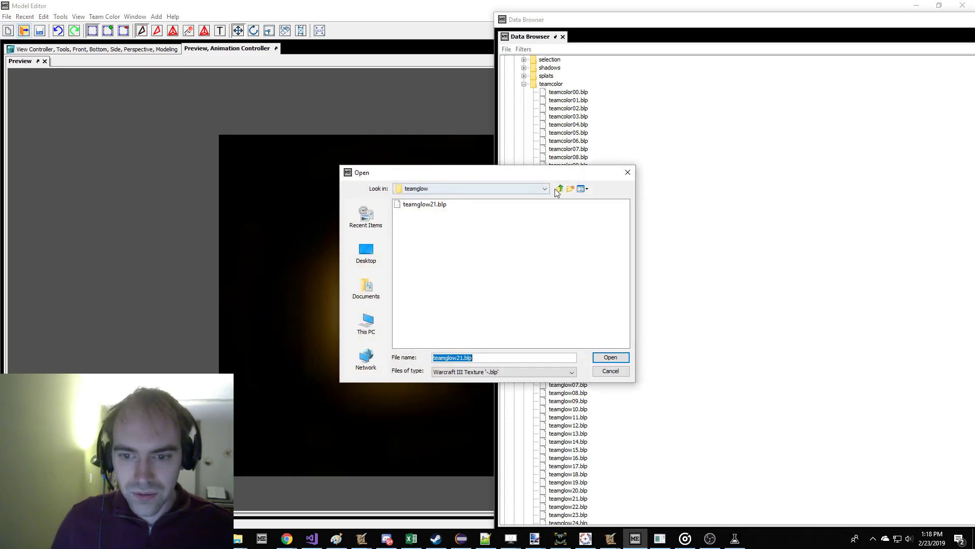
double_click(421, 205)
left_click_drag(958, 20, 741, 37)
Close the Data Browser and delete the teamglow21 and teamcolor21 PNG images.
left_click(935, 29)
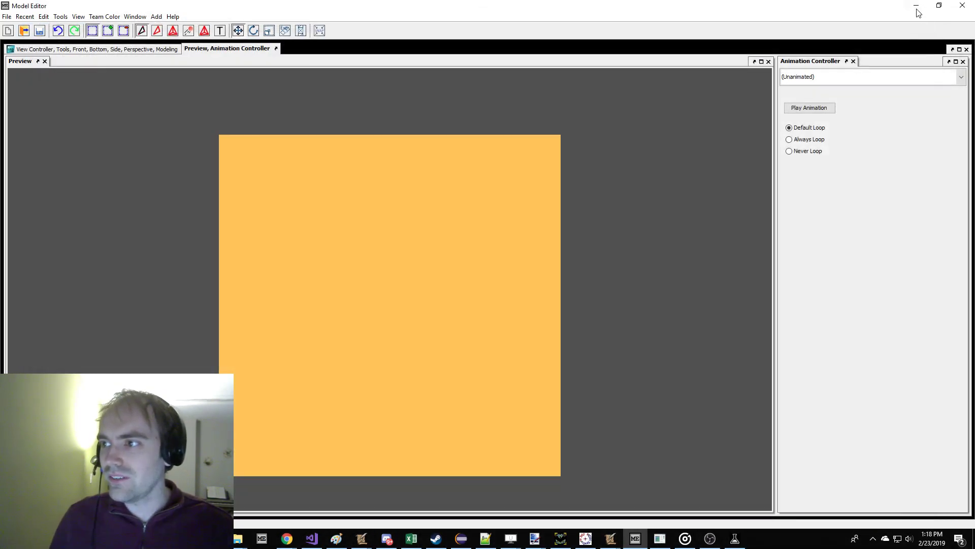
key("alt+Tab")
left_click(300, 160)
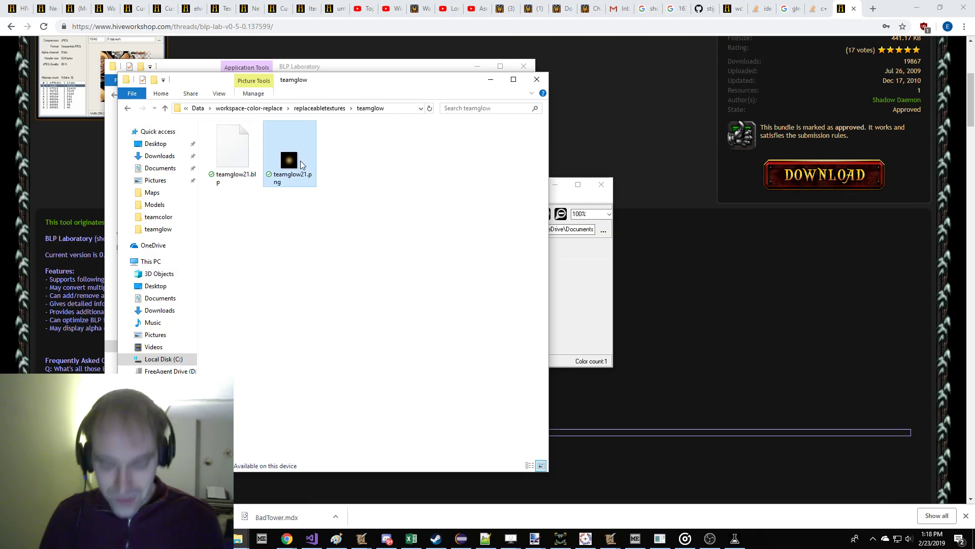
key("Delete")
key("Return")
left_click(331, 111)
double_click(288, 138)
left_click(288, 136)
key("Delete")
key("Return")
In C:\Program Files (x86)\Warcraft III, rename workspace-color-replace to War3mod.mpq.
left_click(320, 109)
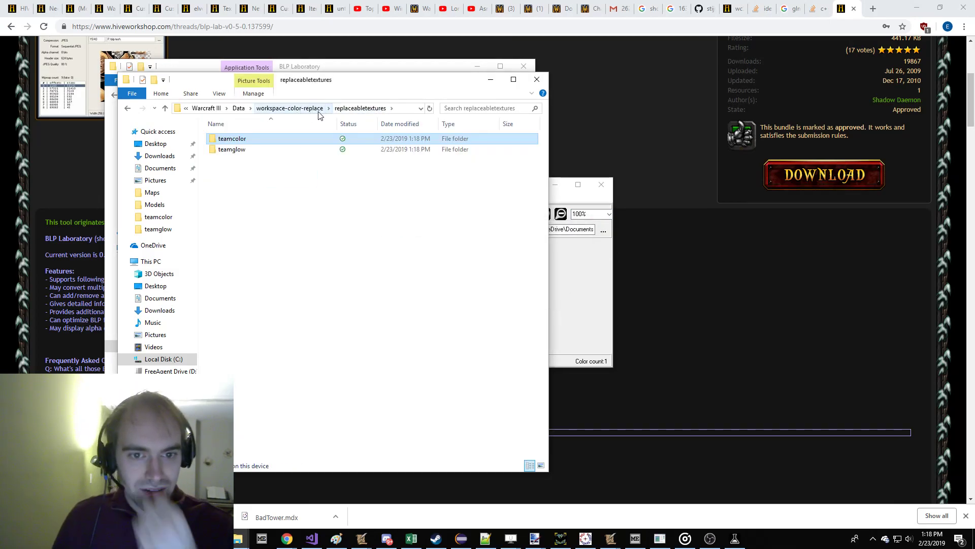
left_click(318, 109)
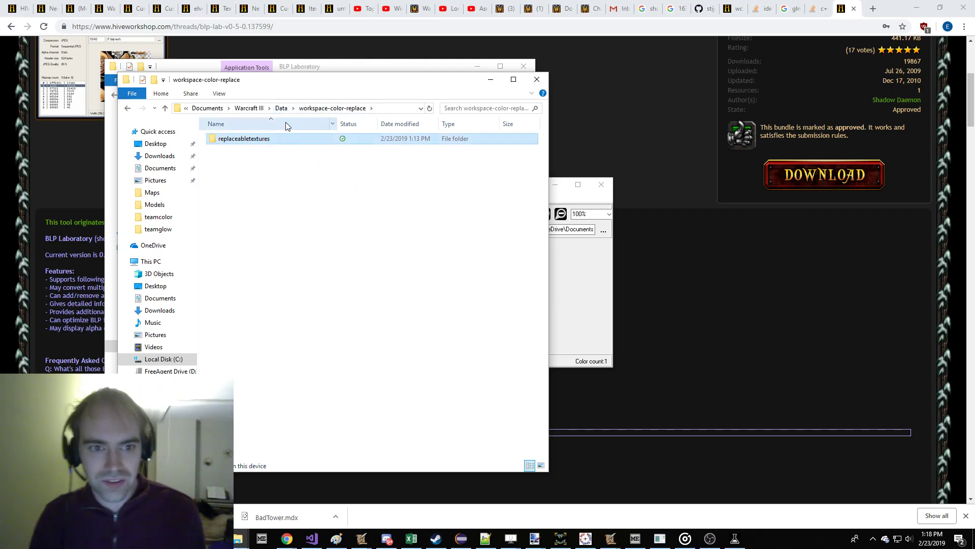
left_click(284, 108)
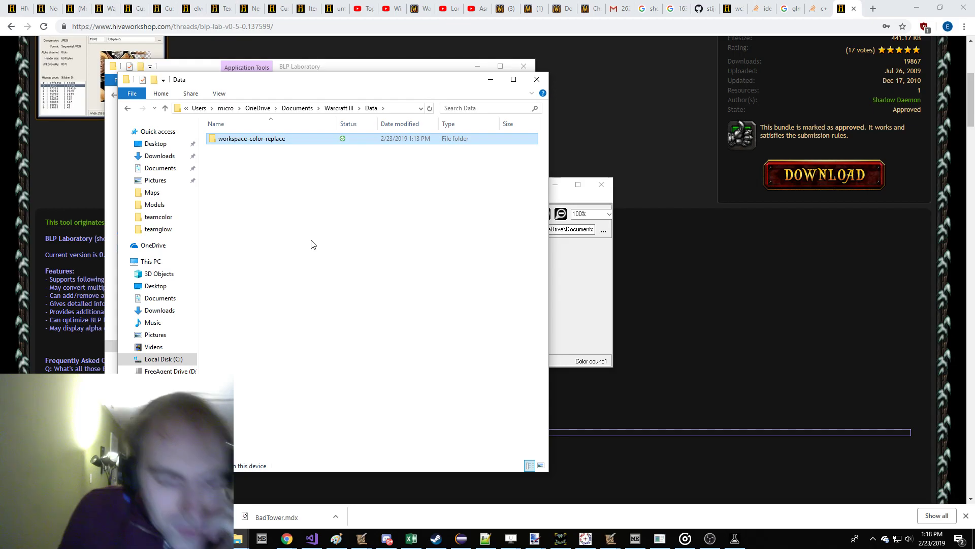
left_click(164, 359)
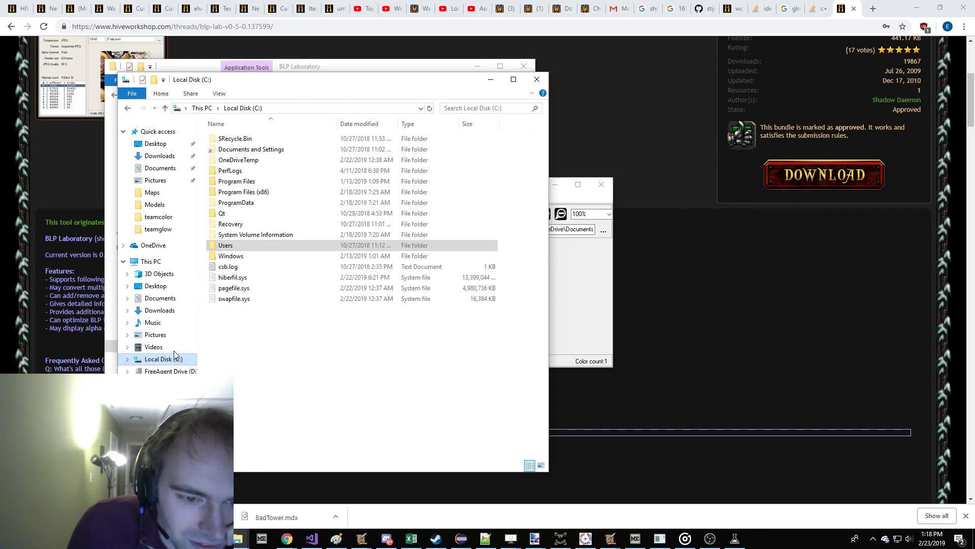
double_click(270, 193)
scroll(284, 224, "down", 5)
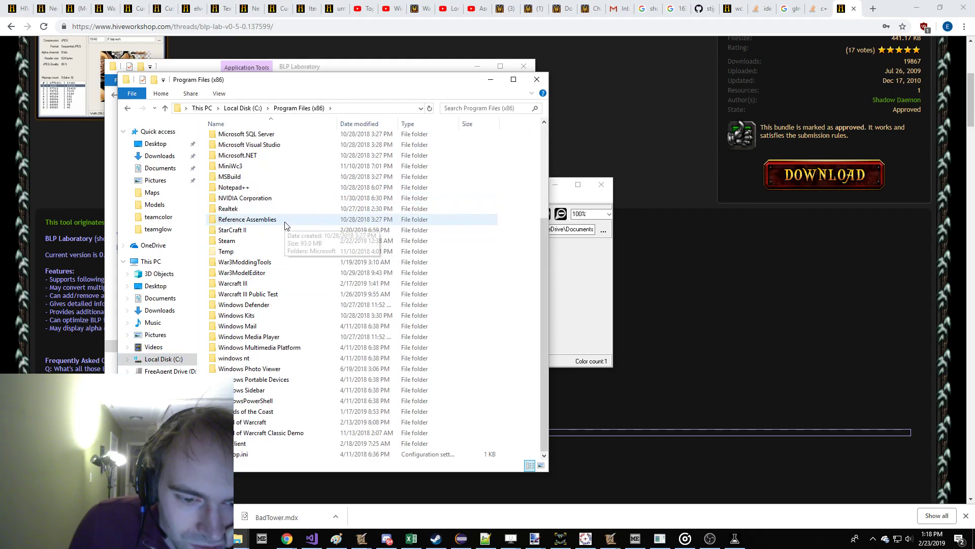
double_click(270, 283)
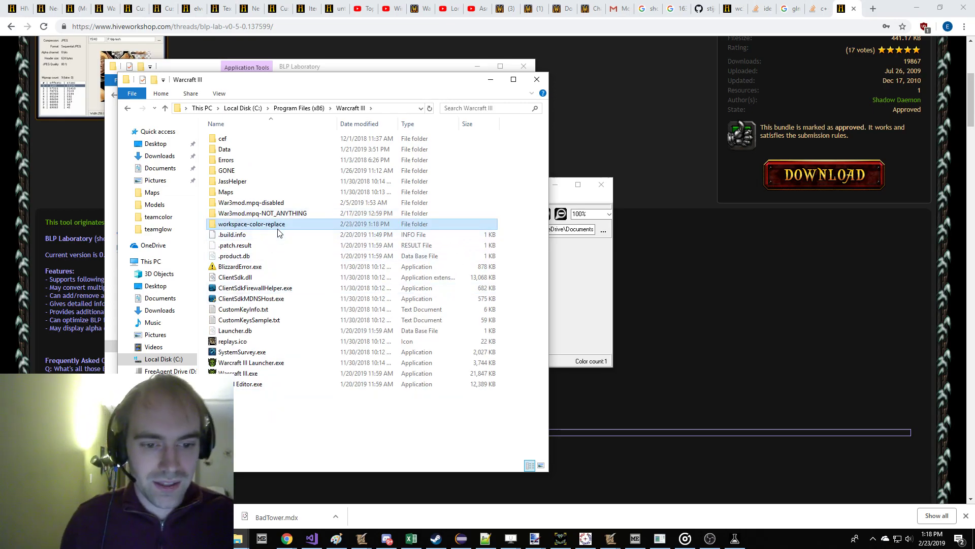
key("F2")
type("War3mod.mpq")
key("Return")
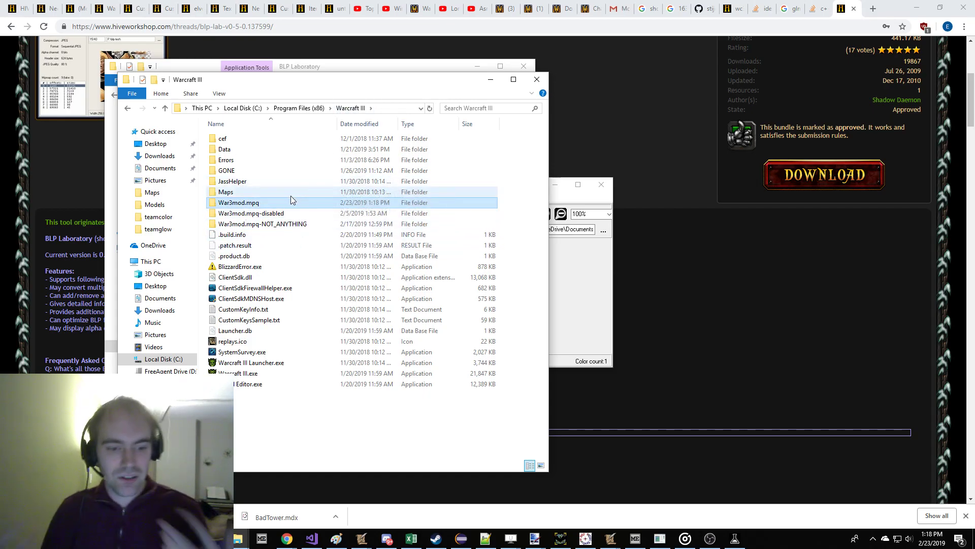
Launch Warcraft III, open Custom Game and scroll the map list to Booty Bay.
double_click(243, 373)
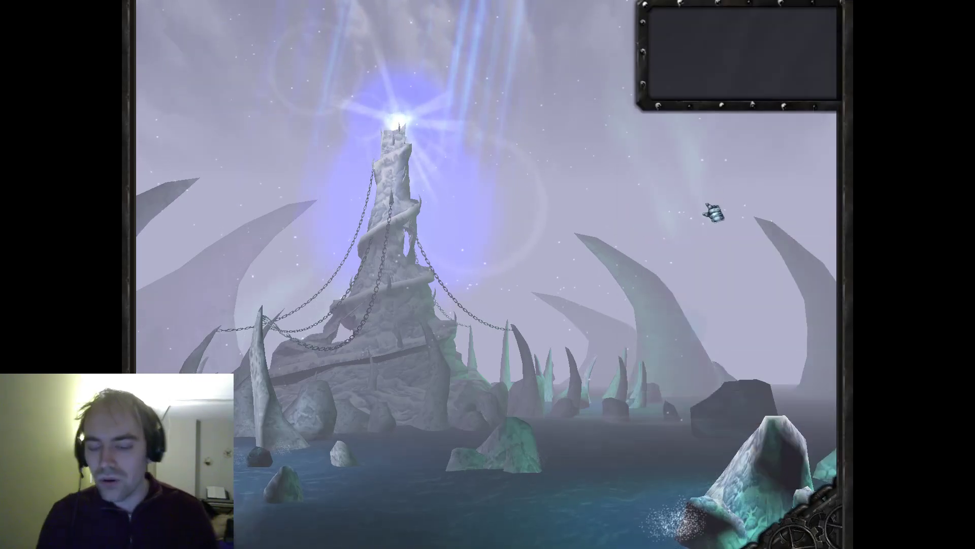
left_click(719, 357)
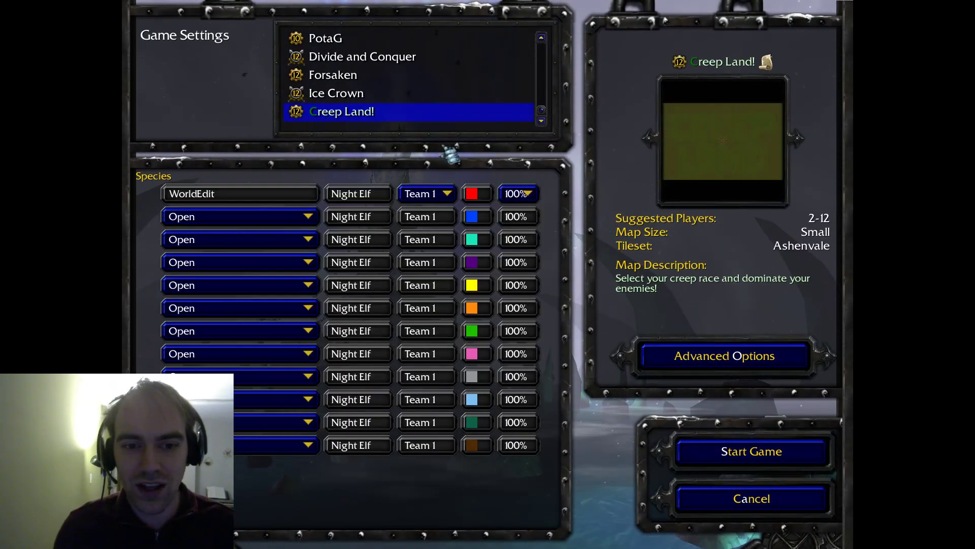
scroll(429, 75, "up", 6)
scroll(431, 76, "up", 15)
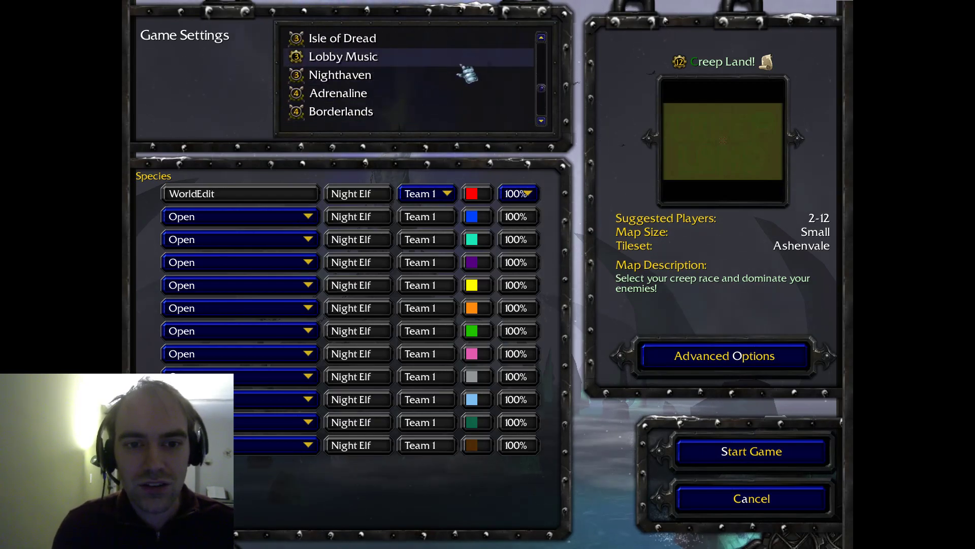
scroll(461, 73, "up", 7)
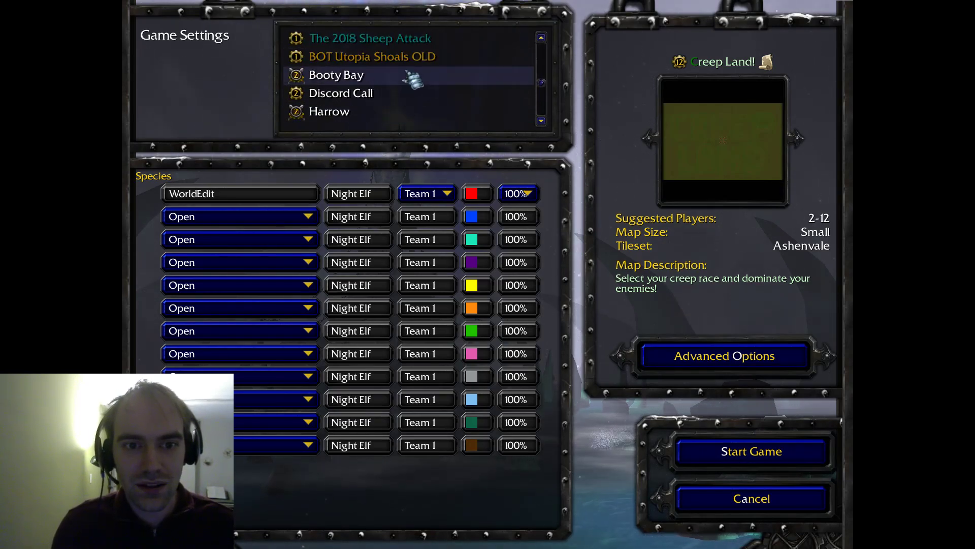
scroll(410, 76, "down", 2)
Choose Booty Bay, with player 1 set to light orange and Human.
left_click(399, 46)
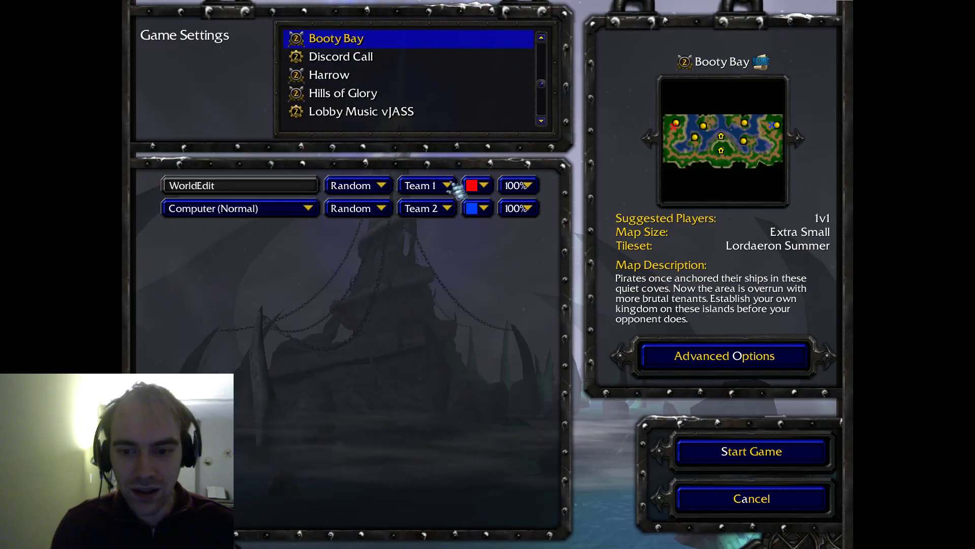
left_click(478, 186)
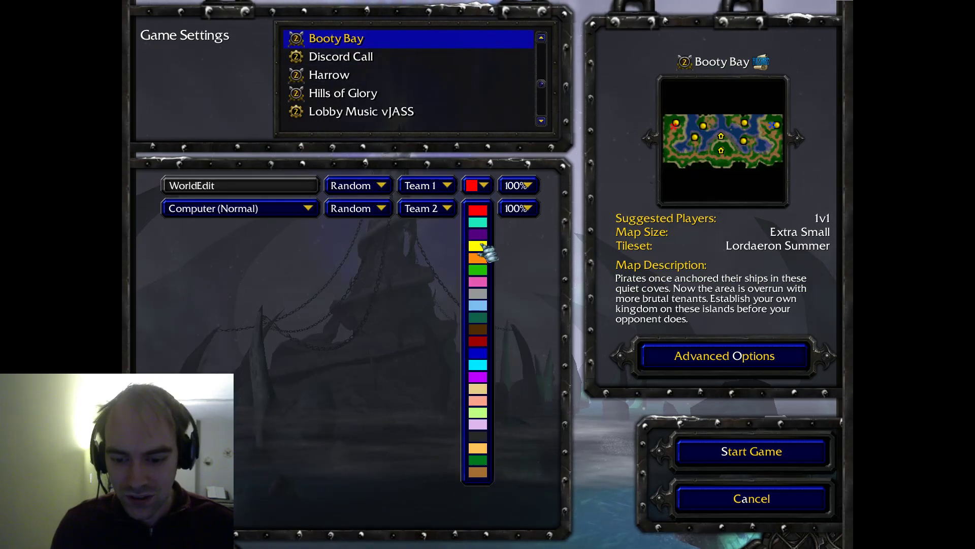
left_click(478, 447)
left_click(366, 188)
left_click(362, 222)
Start the game, check the units' team colour, then quit back to setup.
left_click(742, 451)
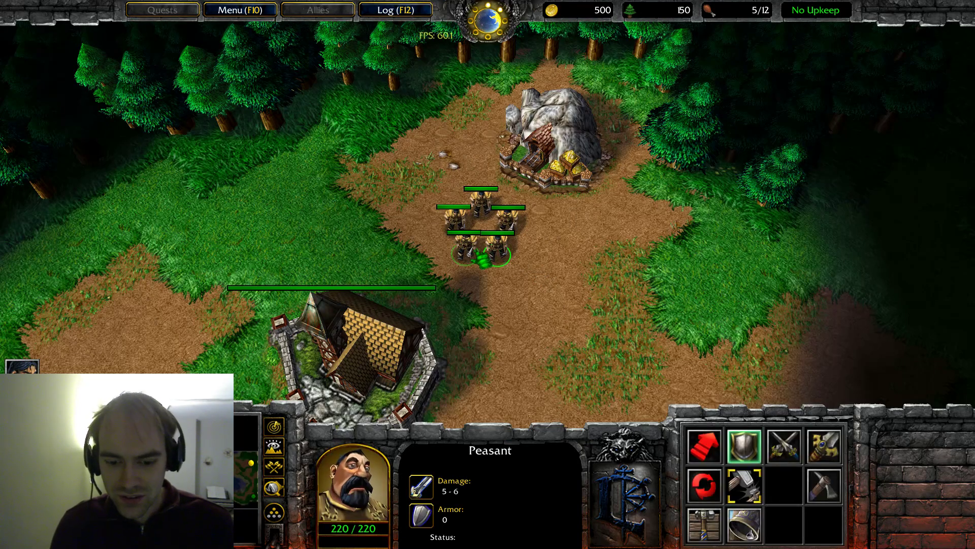
left_click(350, 356)
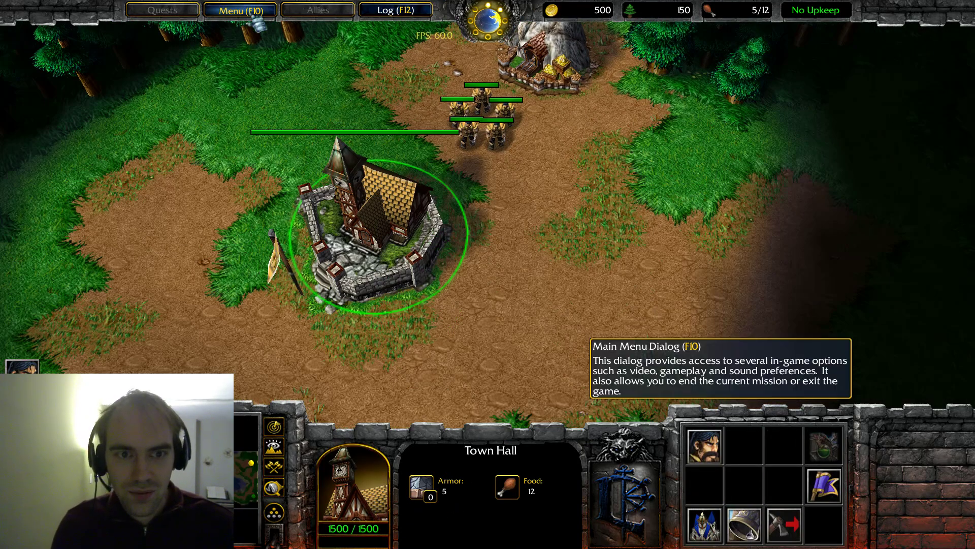
left_click(239, 10)
left_click(480, 292)
left_click(455, 160)
key("Return")
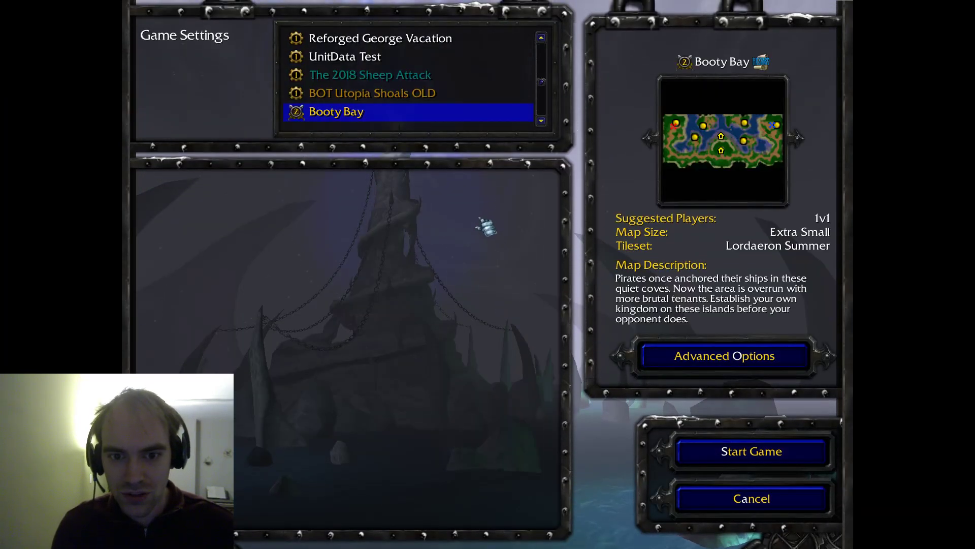
Set player one's colour to orange and start the Booty Bay game.
left_click(446, 189)
left_click(474, 187)
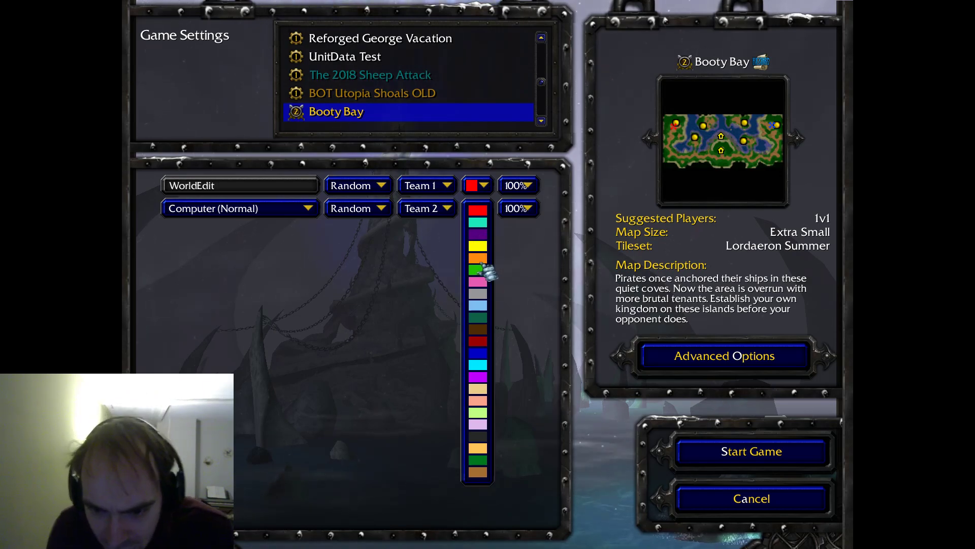
left_click(462, 274)
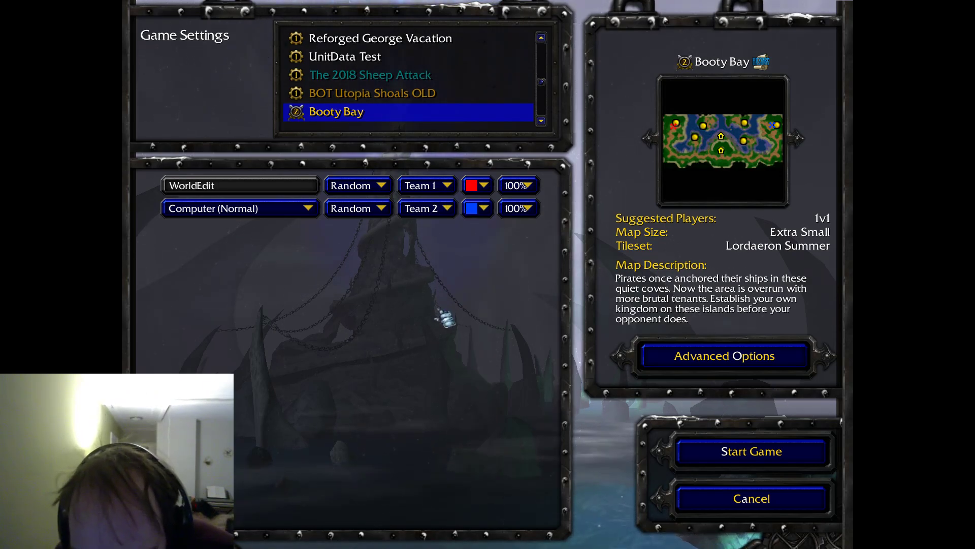
left_click(473, 187)
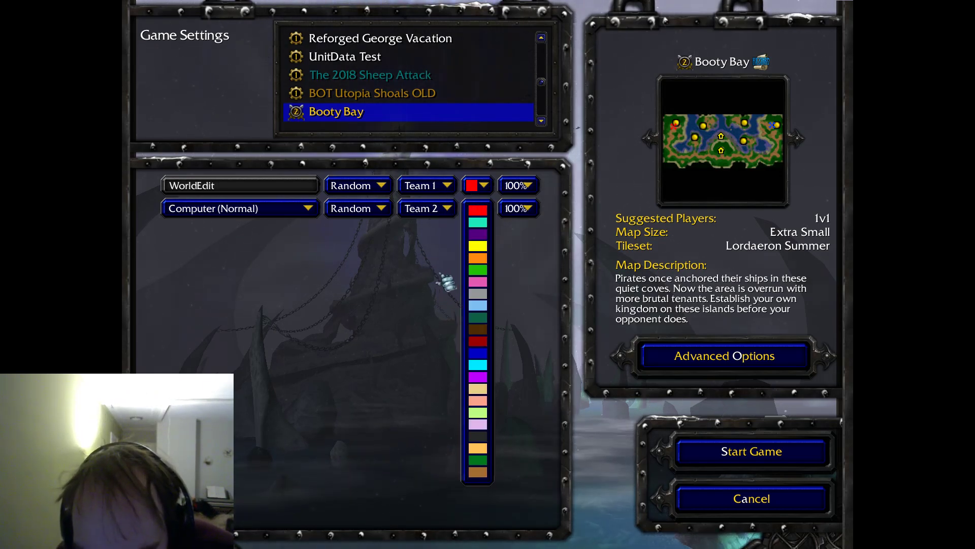
left_click(480, 449)
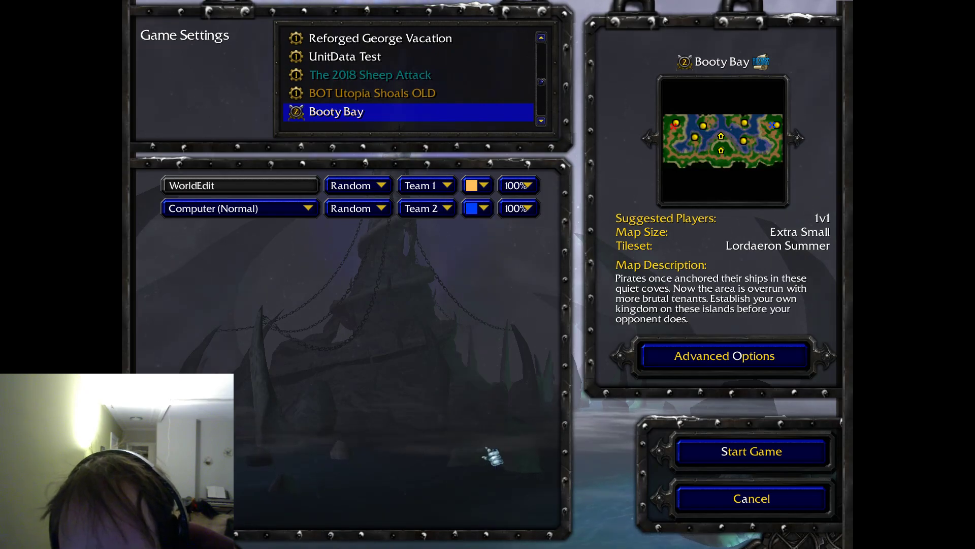
key("s")
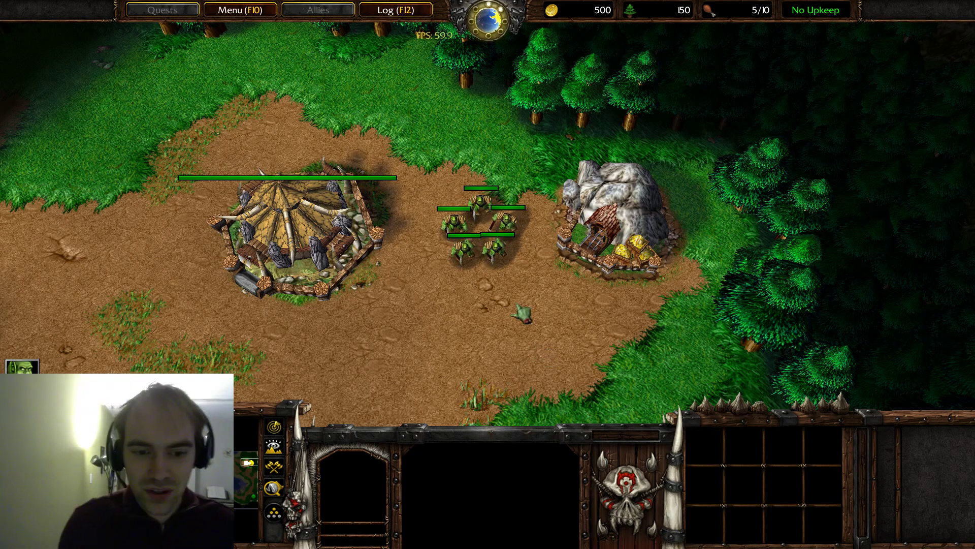
Have a Peon build an Altar of Storms west of the great hall, using the warpten cheat.
left_click(455, 226)
key("Left")
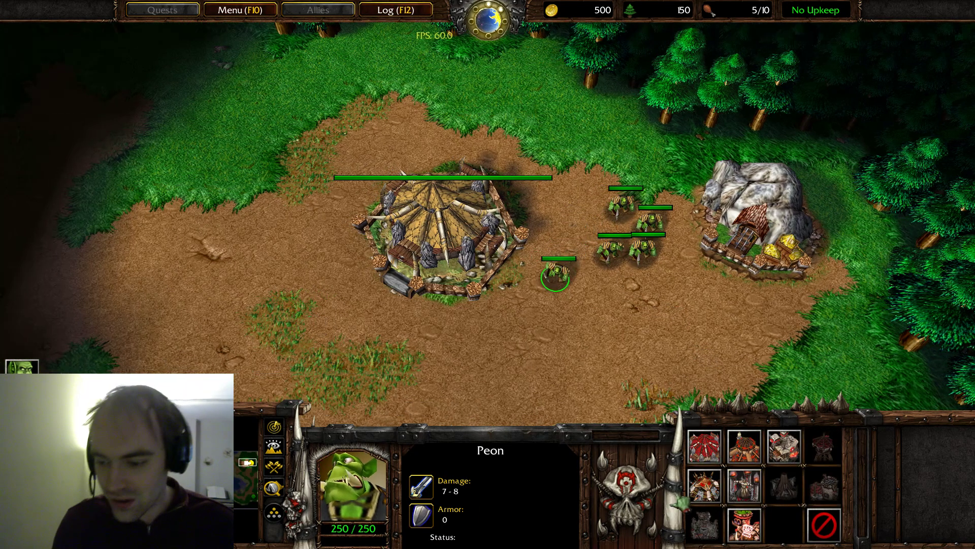
left_click(744, 446)
left_click(279, 277)
left_click(248, 287)
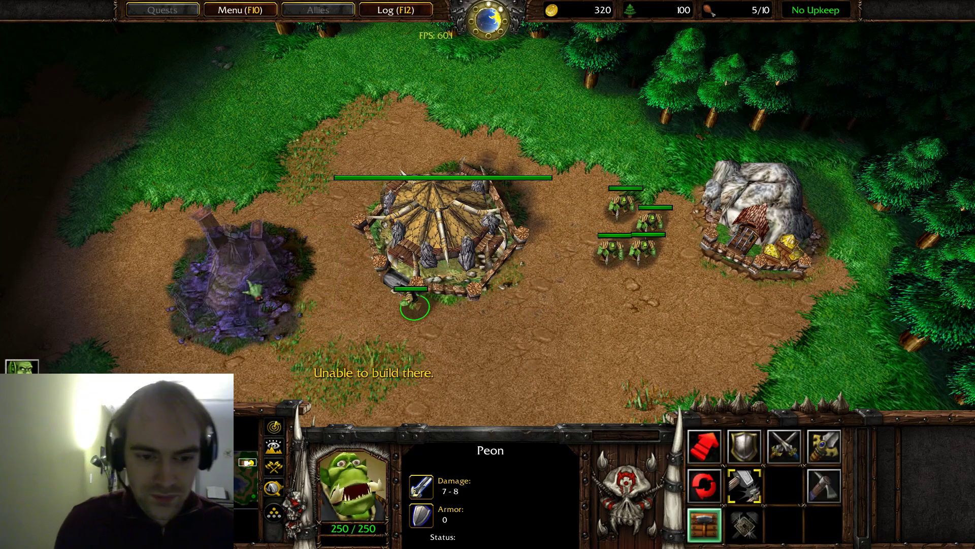
key("Return")
type("warpten")
key("Return")
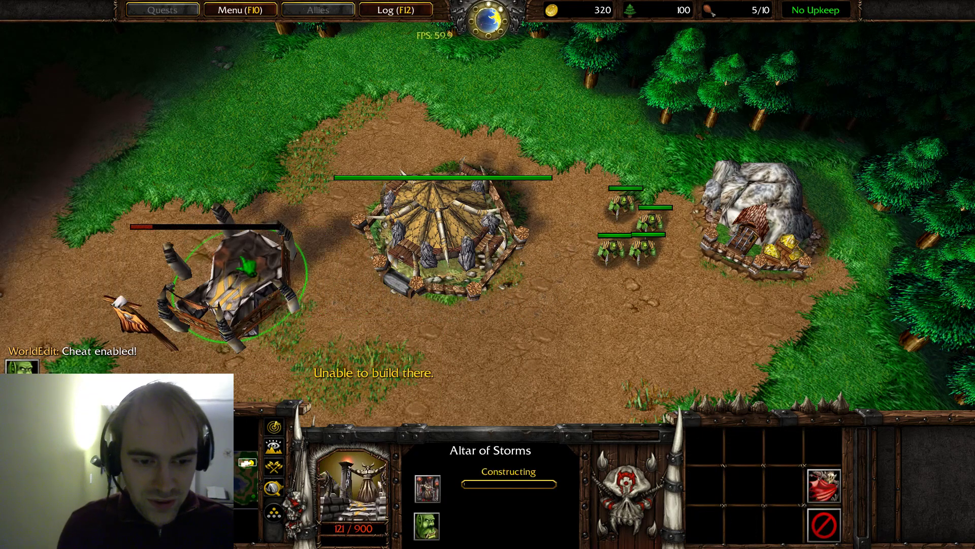
Train a Blademaster at the altar, then learn and cast Mirror Image.
key("Down")
key("Left")
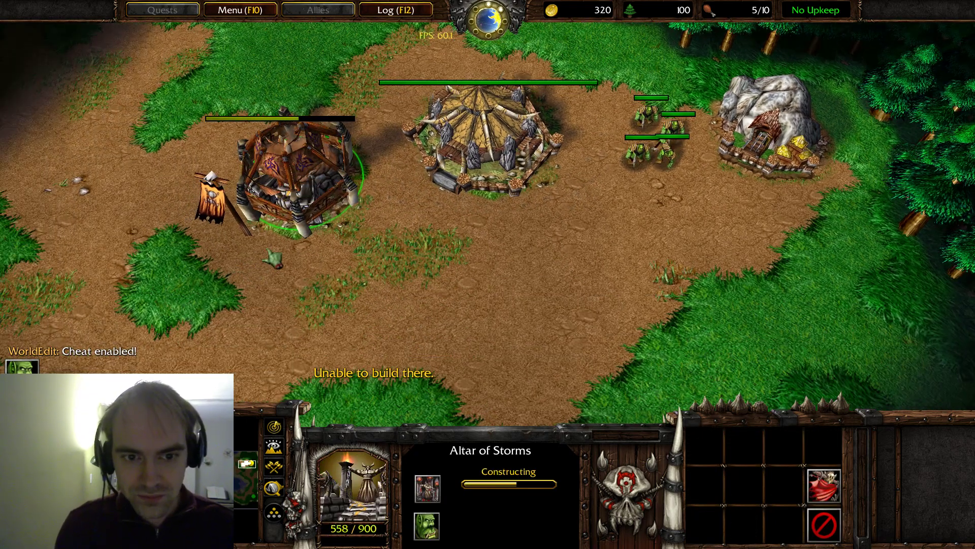
key("Left")
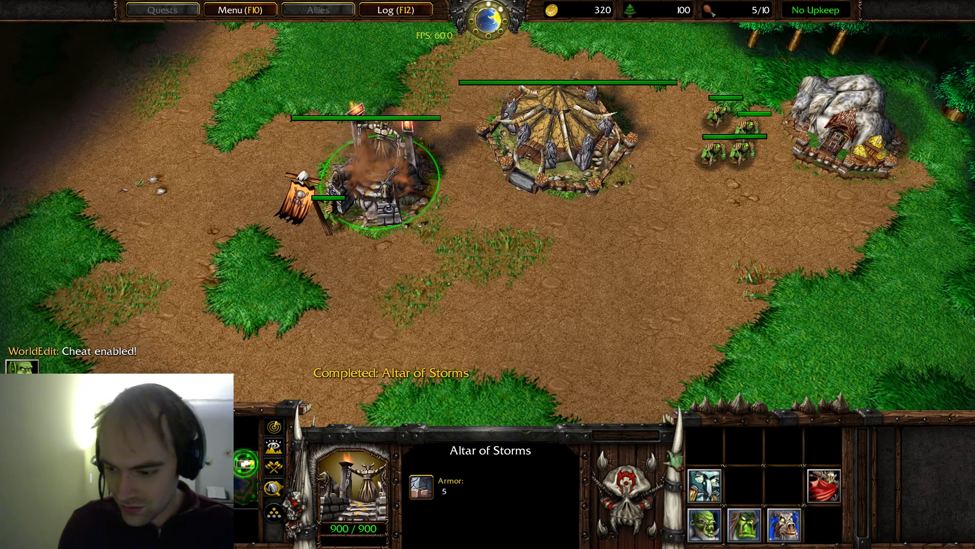
left_click(704, 524)
right_click(488, 301)
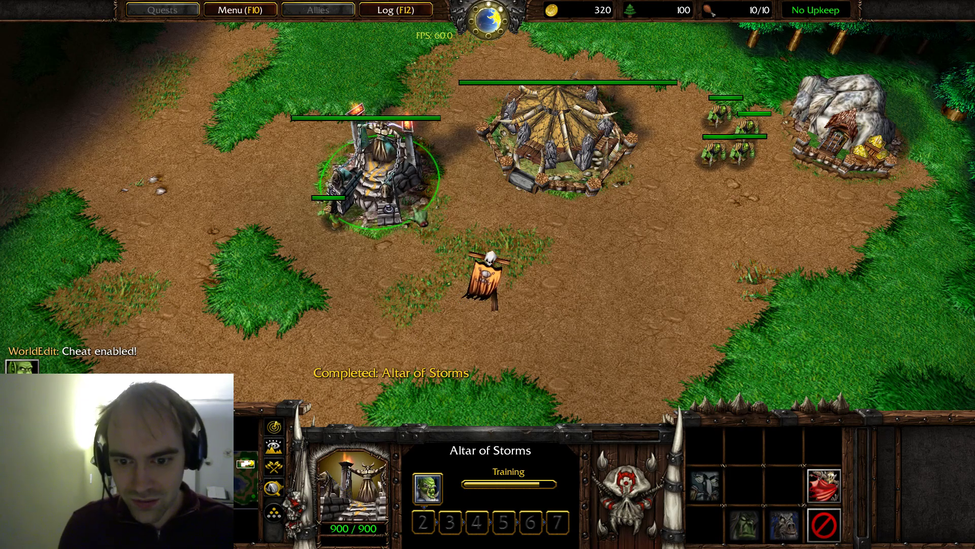
key("F1")
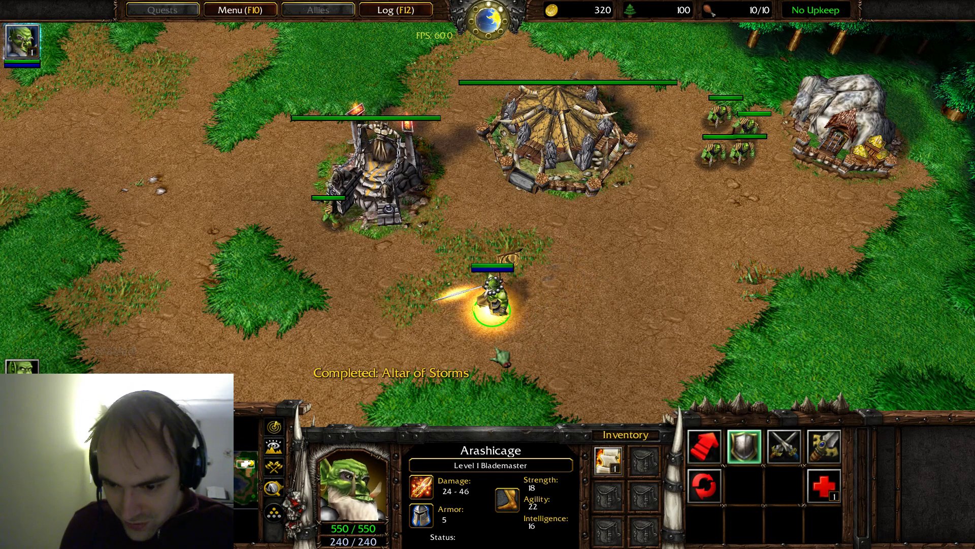
left_click(824, 485)
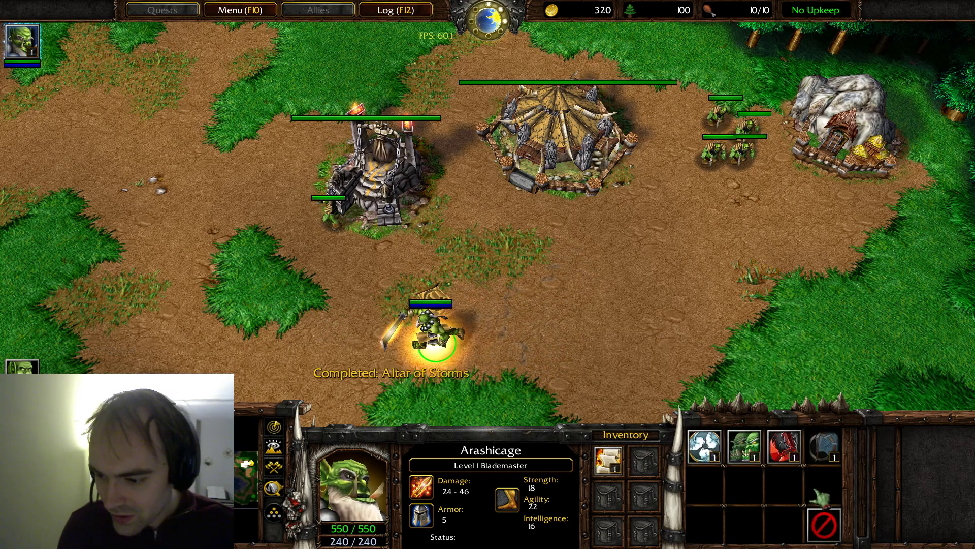
left_click(744, 445)
left_click(744, 524)
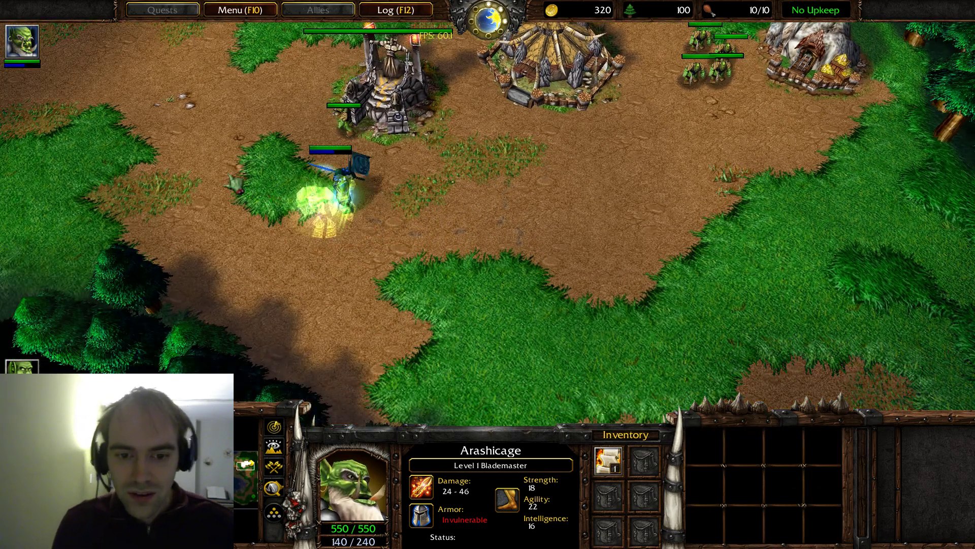
End the game and exit Warcraft III back to File Explorer.
key("BackSpace")
key("F10")
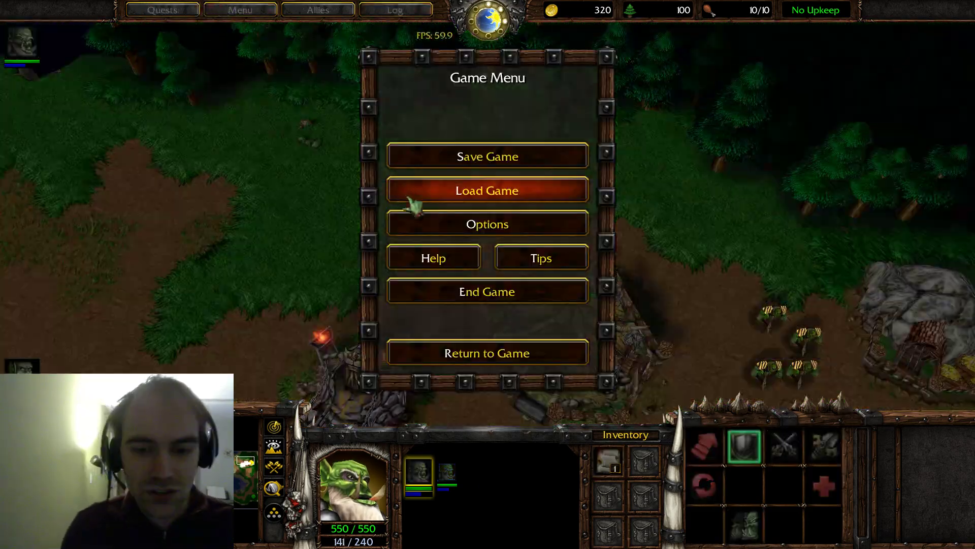
left_click(468, 292)
left_click(472, 189)
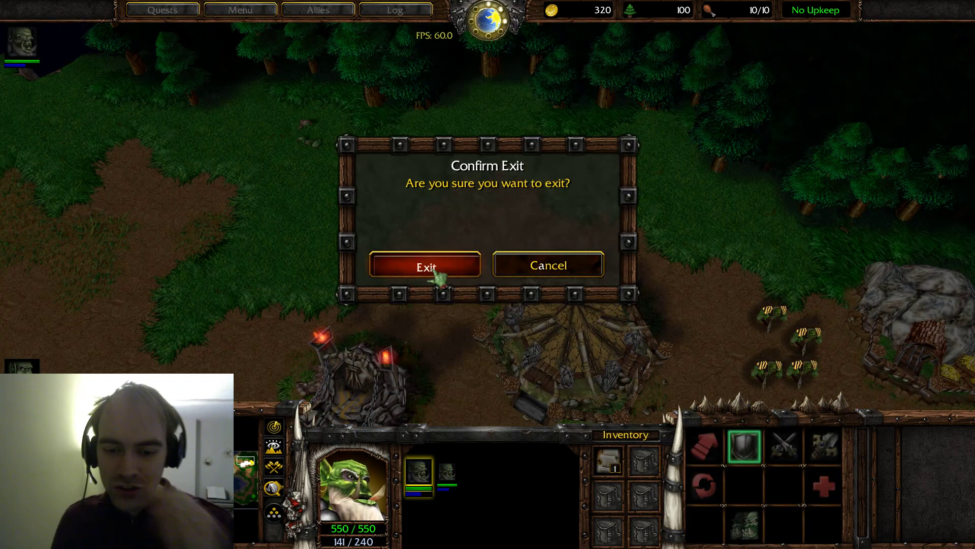
left_click(433, 271)
left_click(510, 237)
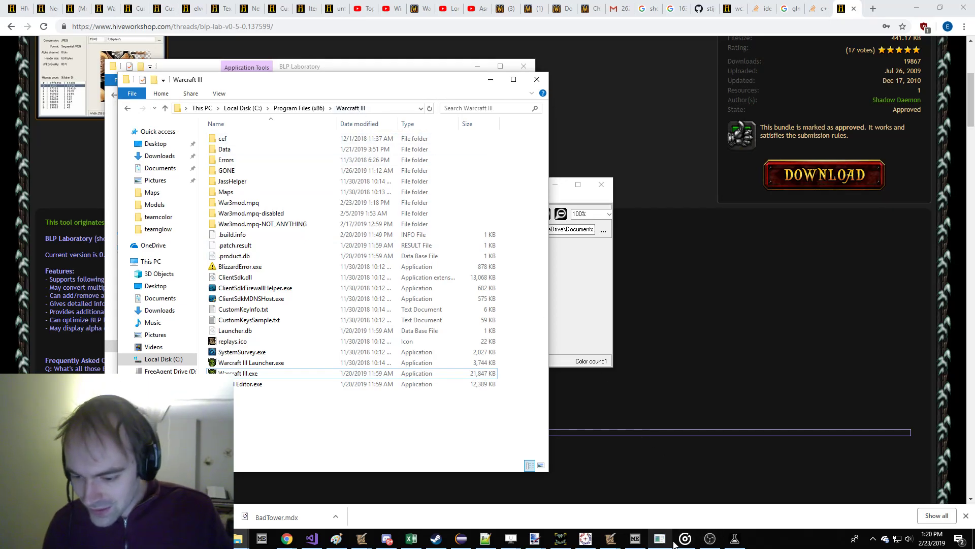
Open the Data Browser as a floating, enlarged window in the Model Editor.
left_click(634, 539)
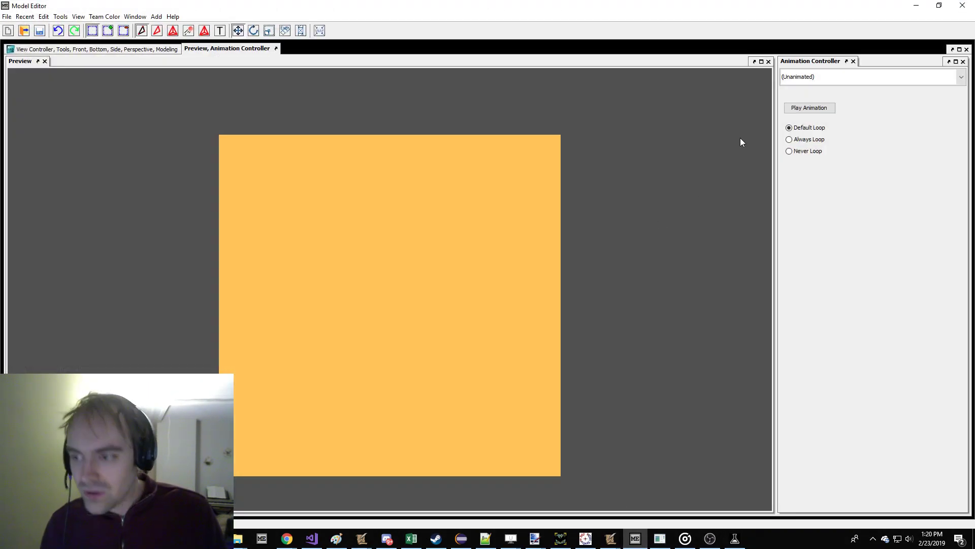
left_click(135, 16)
left_click(145, 19)
left_click(135, 49)
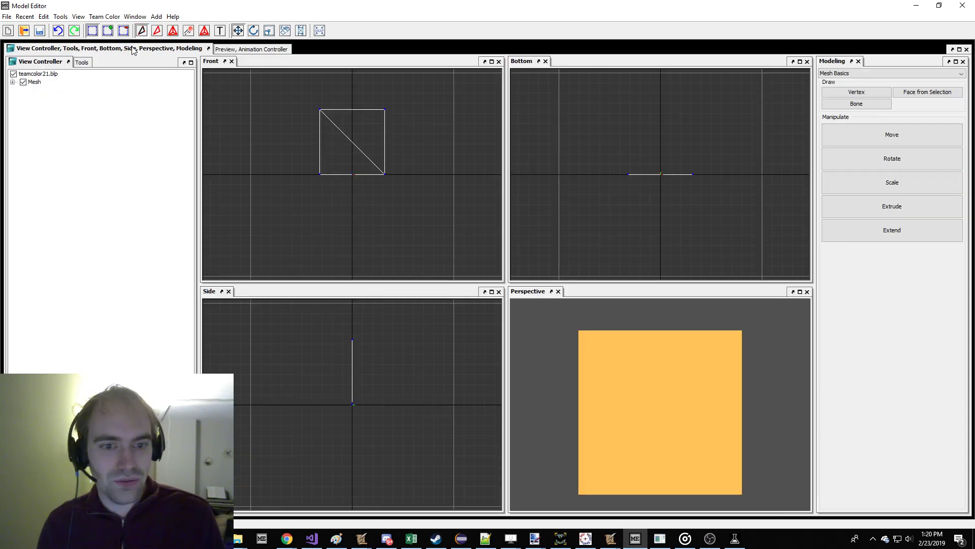
left_click(135, 16)
mouse_move(152, 40)
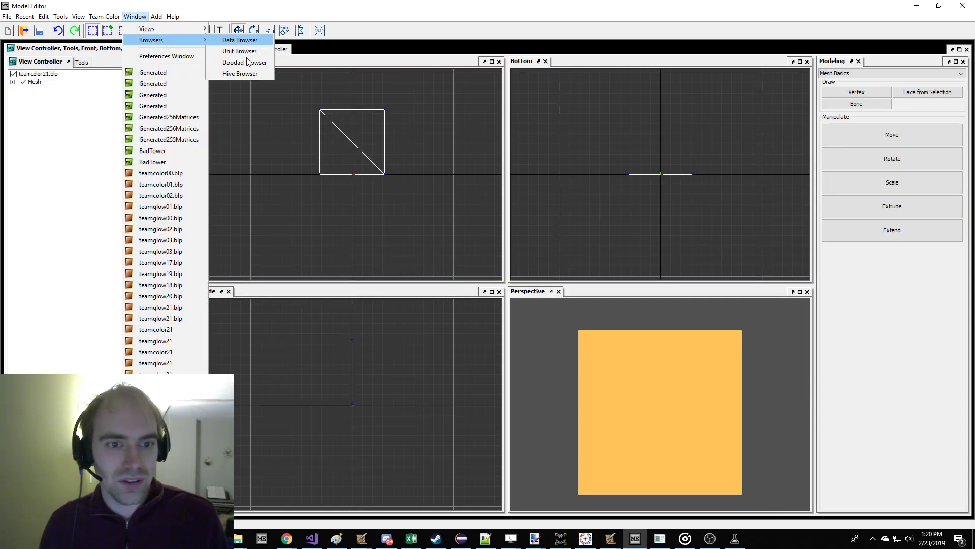
left_click(239, 40)
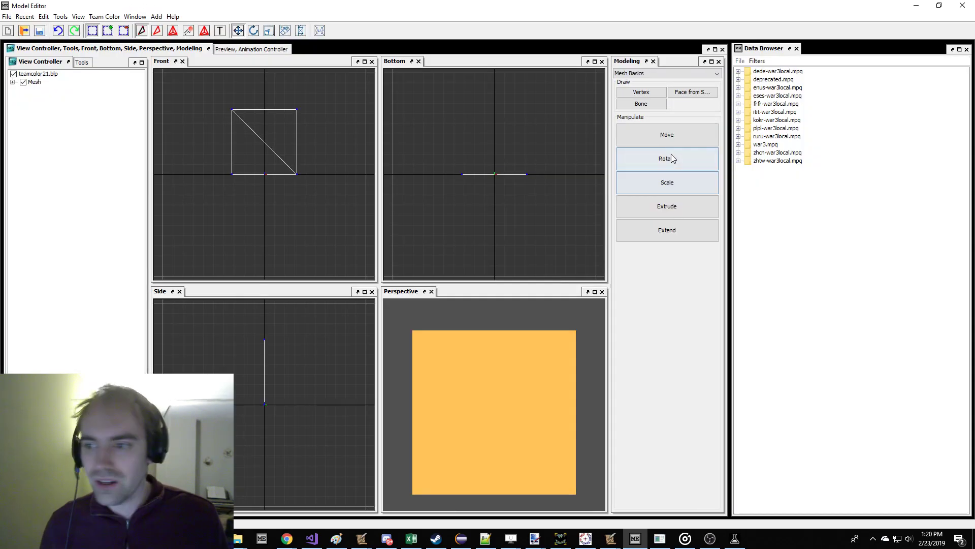
left_click(789, 49)
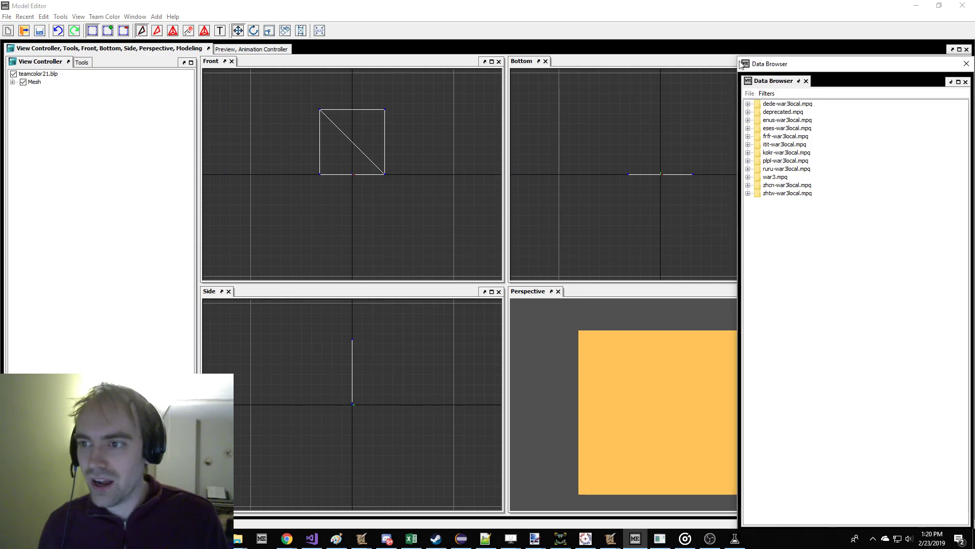
left_click_drag(737, 57, 49, 70)
Export war3.mpq's replaceabletextures/teamcolor/teamcolor03.blp as teamcolor00.blp.
left_click(40, 138)
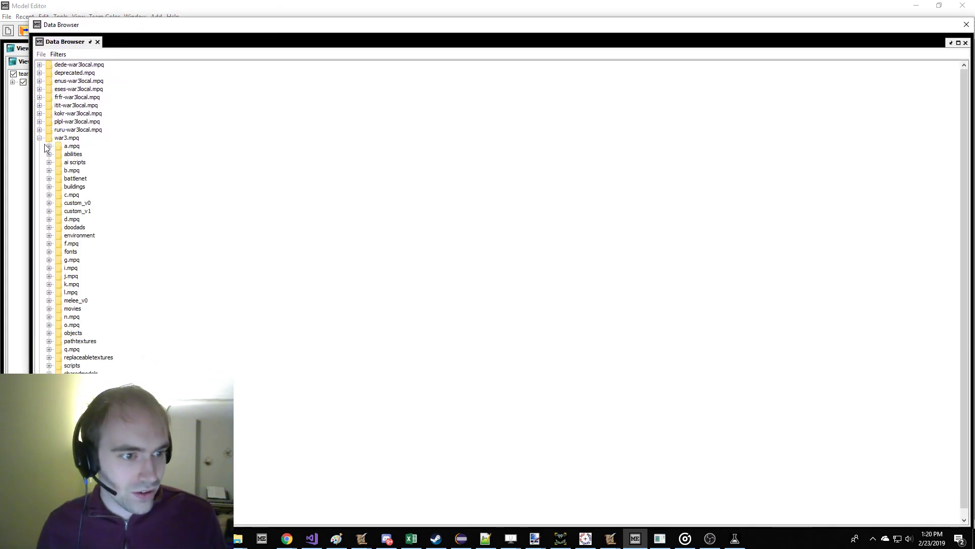
left_click(49, 357)
scroll(82, 307, "down", 6)
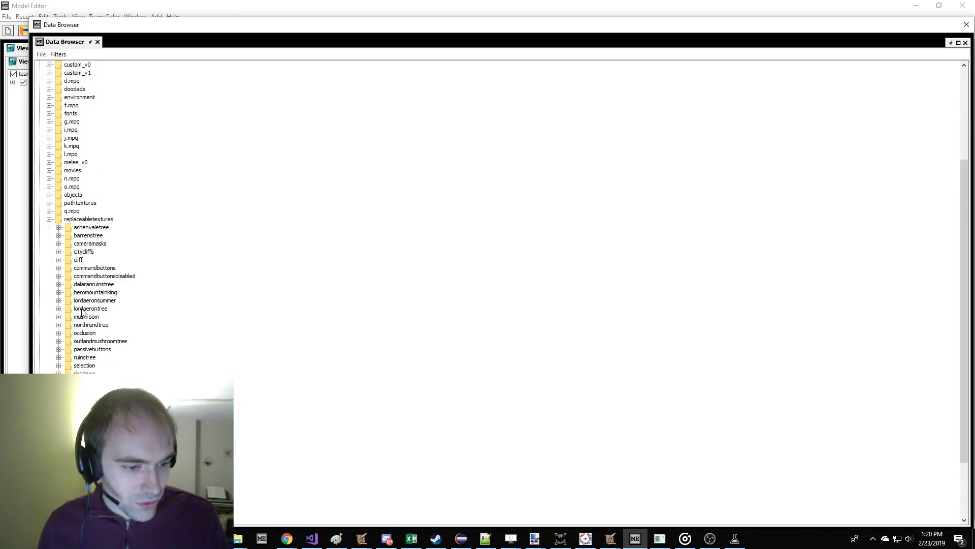
scroll(58, 343, "down", 2)
left_click(57, 343)
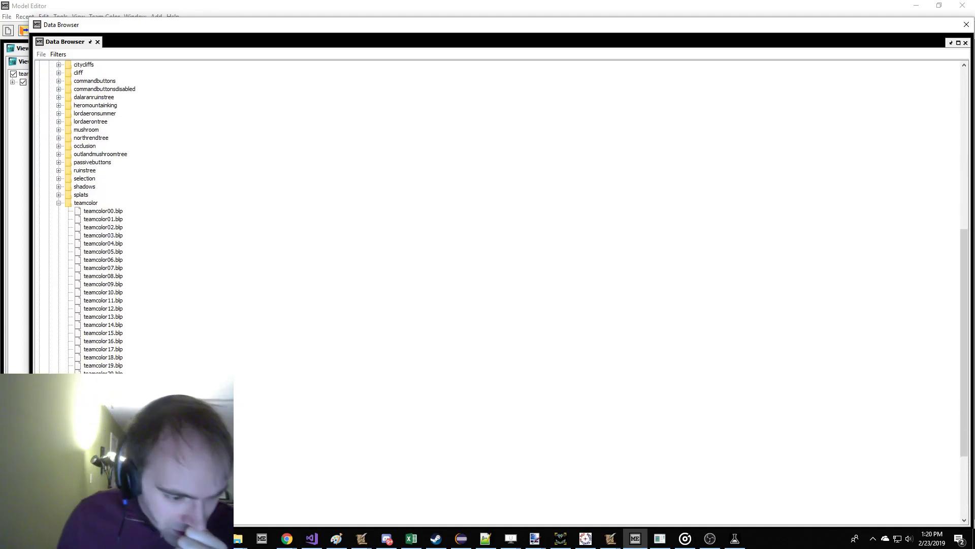
scroll(122, 210, "down", 7)
scroll(122, 210, "up", 5)
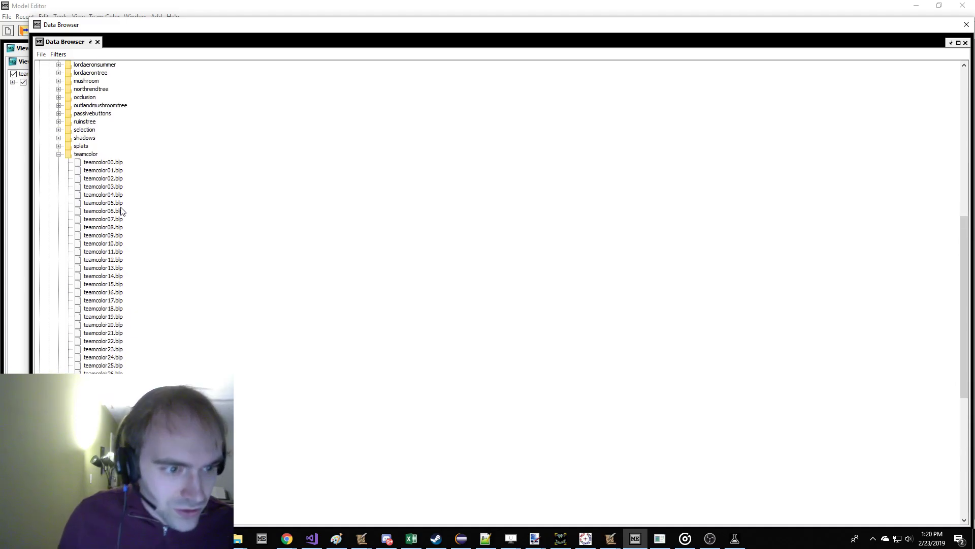
right_click(116, 189)
left_click(133, 205)
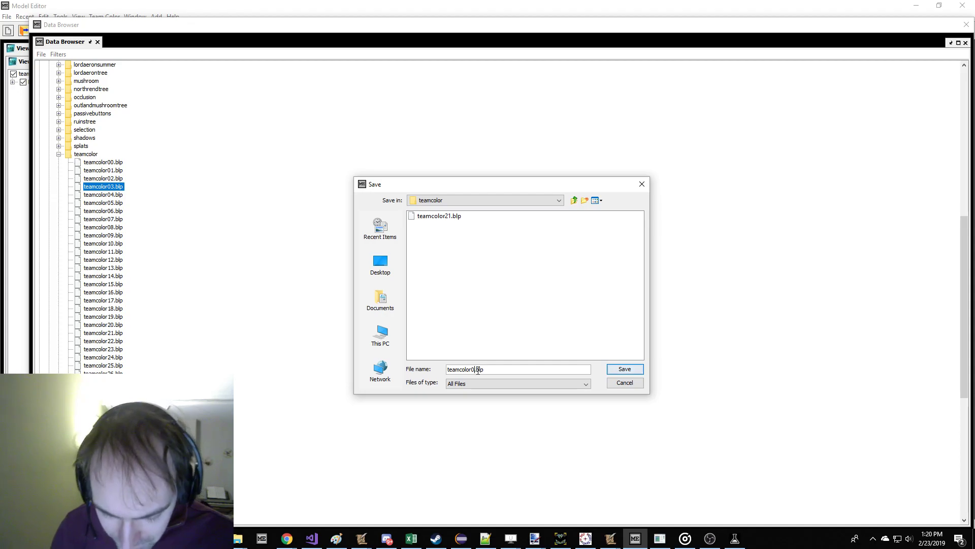
key("Return")
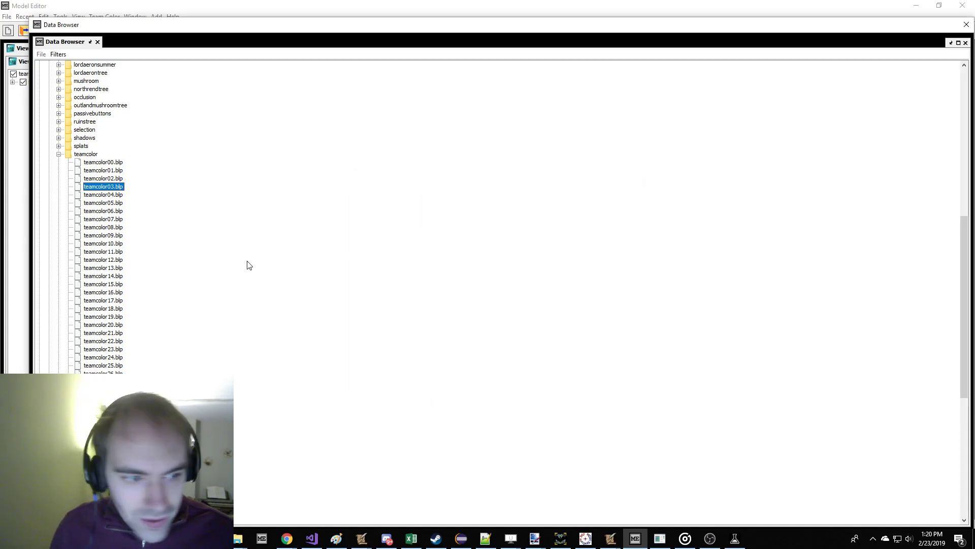
scroll(161, 323, "down", 4)
Export teamglow03.blp into the teamglow folder.
right_click(116, 303)
left_click(113, 325)
right_click(111, 327)
left_click(135, 346)
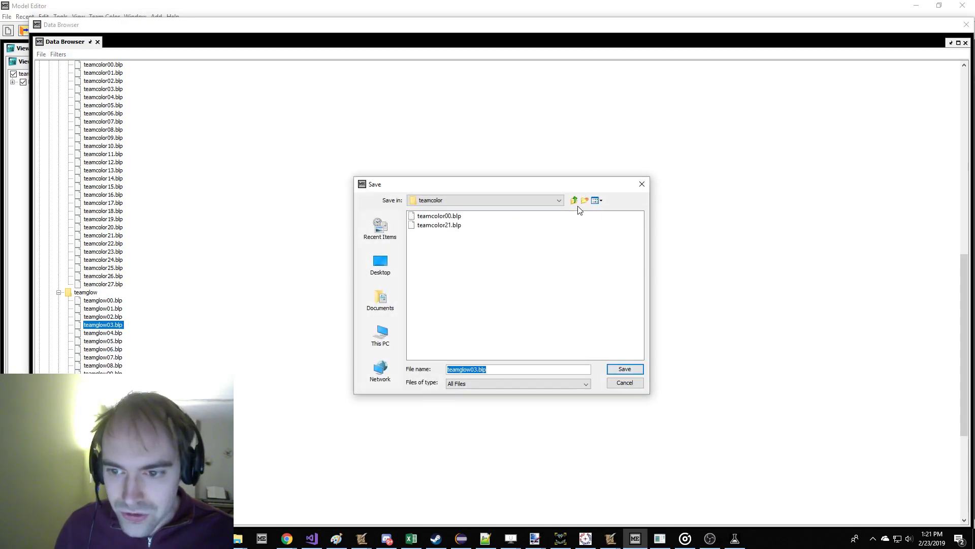
left_click(439, 229)
double_click(439, 229)
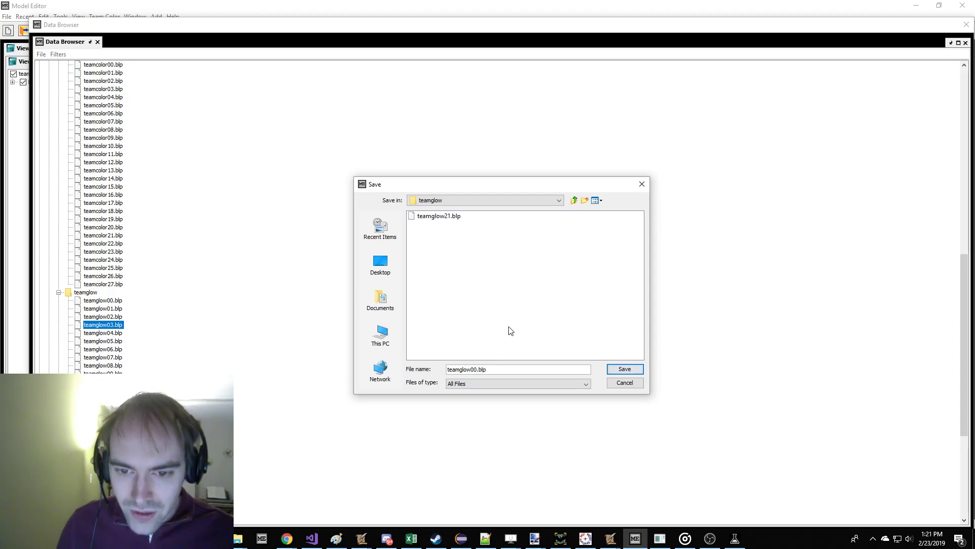
key("Escape")
Export teamglow00.blp from the Data Browser.
right_click(92, 305)
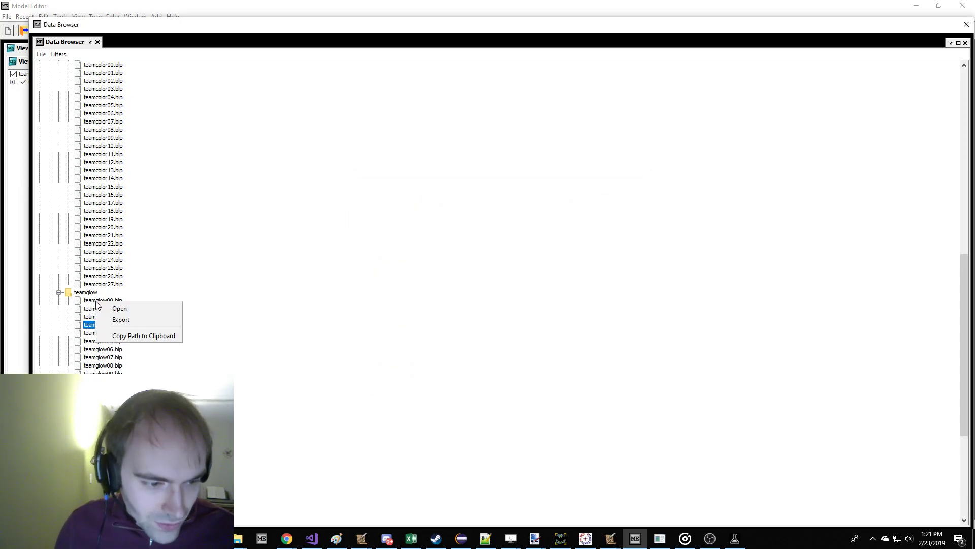
left_click(87, 302)
left_click(113, 320)
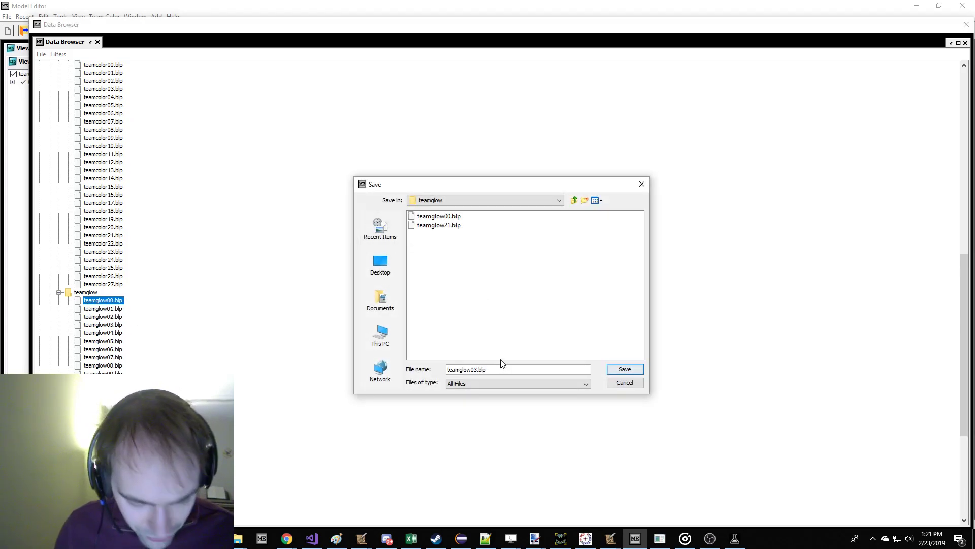
key("Return")
Export teamcolor00.blp, saving it as teamcolor03.blp.
scroll(170, 262, "up", 5)
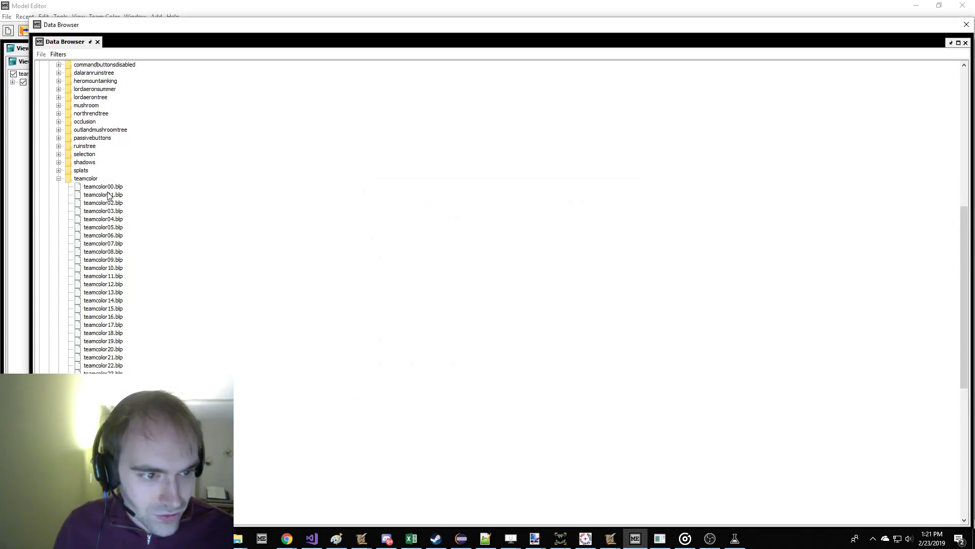
right_click(108, 188)
left_click(135, 202)
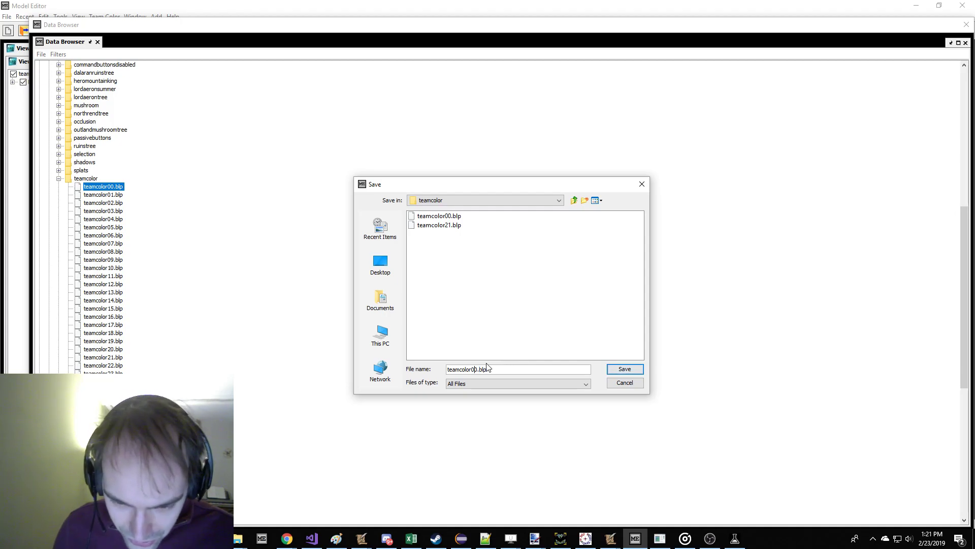
key("Return")
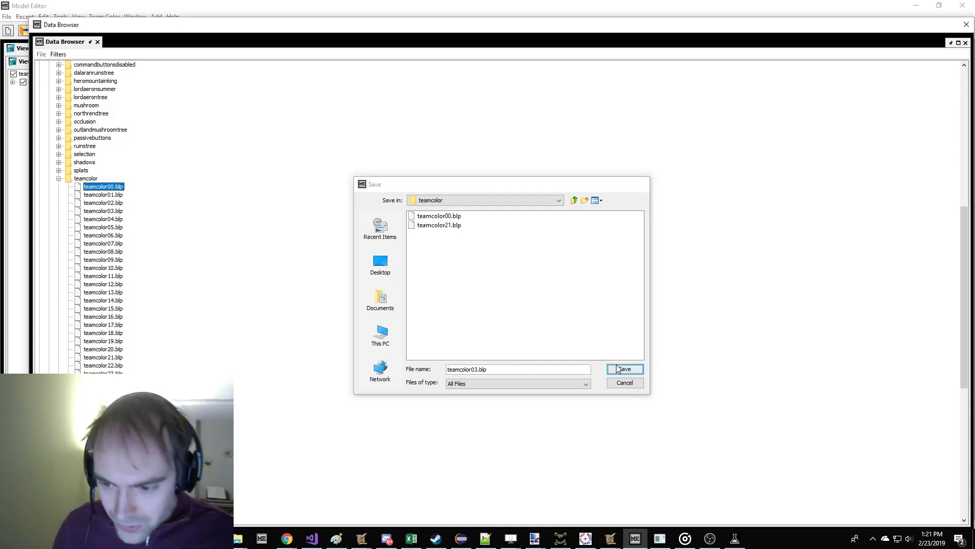
Permanently delete the old War3mod.mpq folder from the Warcraft III install folder.
left_click(917, 7)
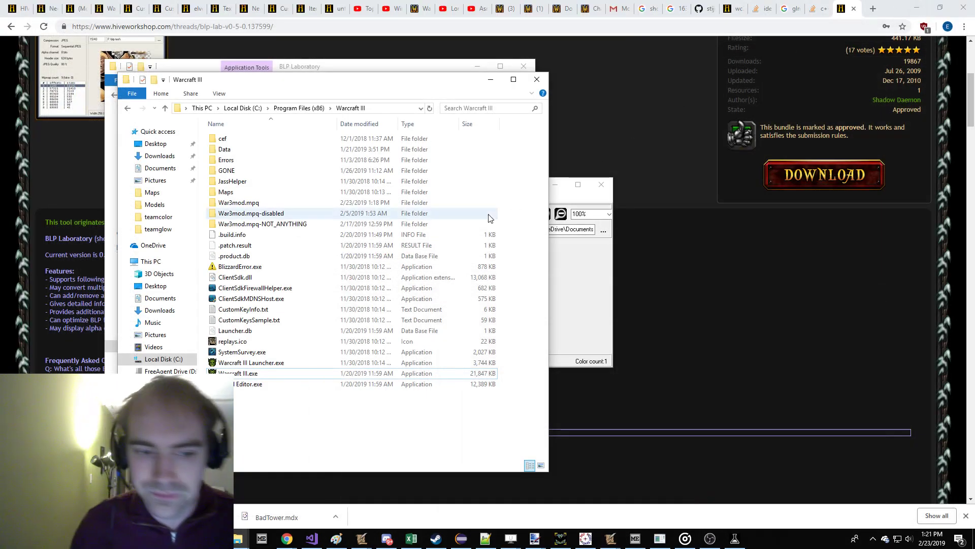
left_click(264, 203)
key("shift+Delete")
key("Return")
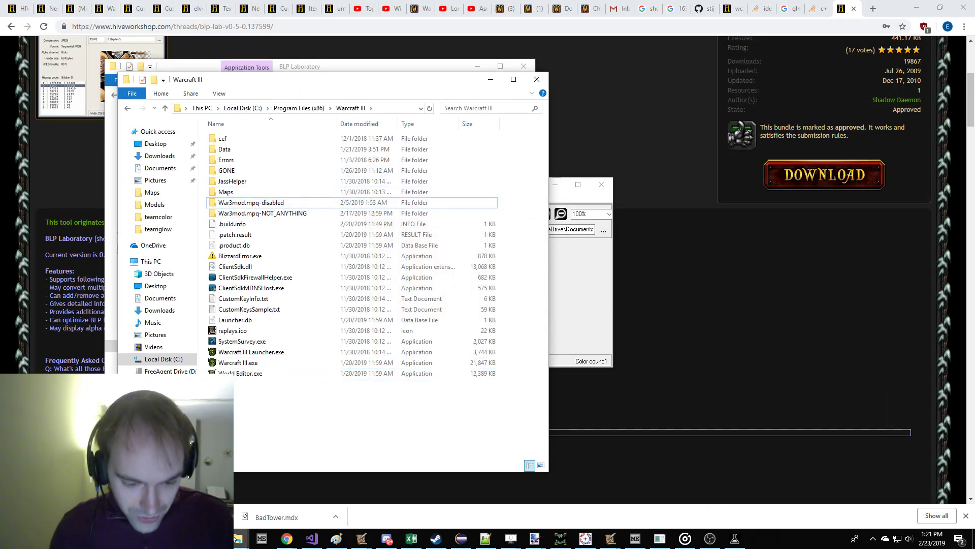
Paste a copy of workspace-color-replace from Documents\Warcraft III\Data into the install folder.
mouse_move(239, 538)
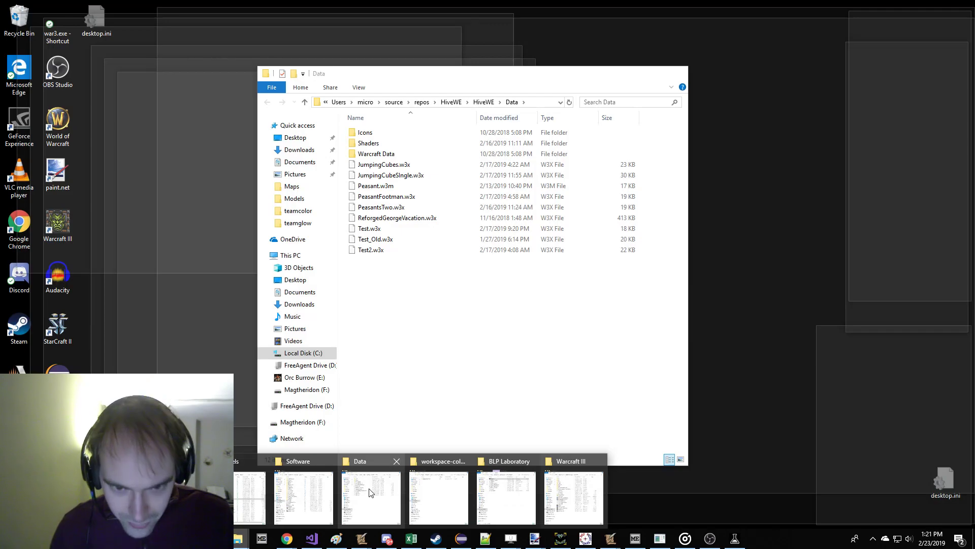
mouse_move(498, 492)
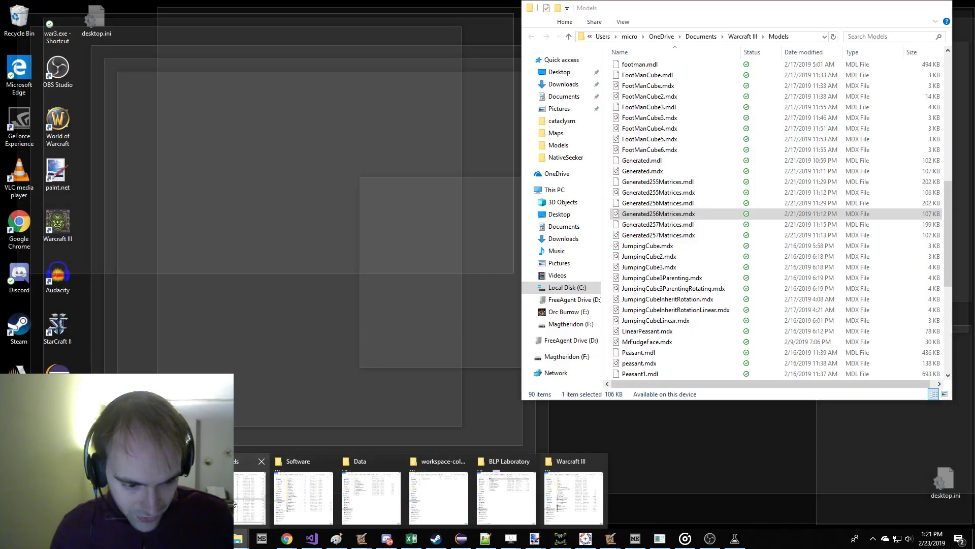
left_click(249, 496)
left_click(729, 36)
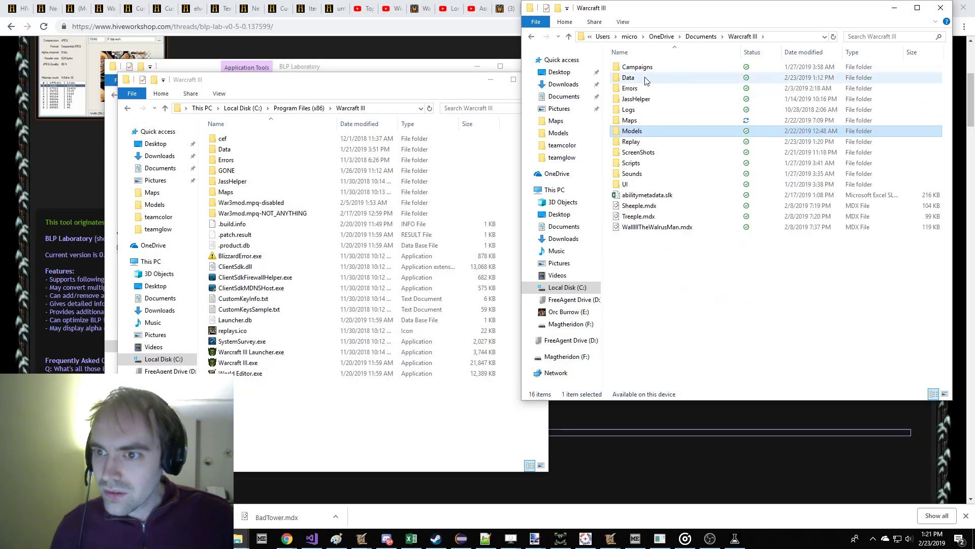
double_click(646, 79)
double_click(660, 68)
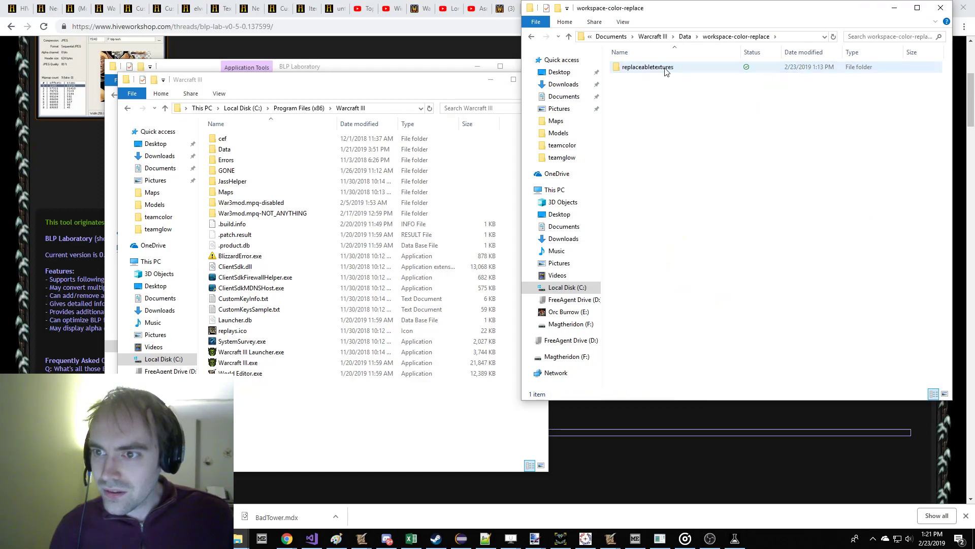
left_click(688, 39)
left_click(329, 99)
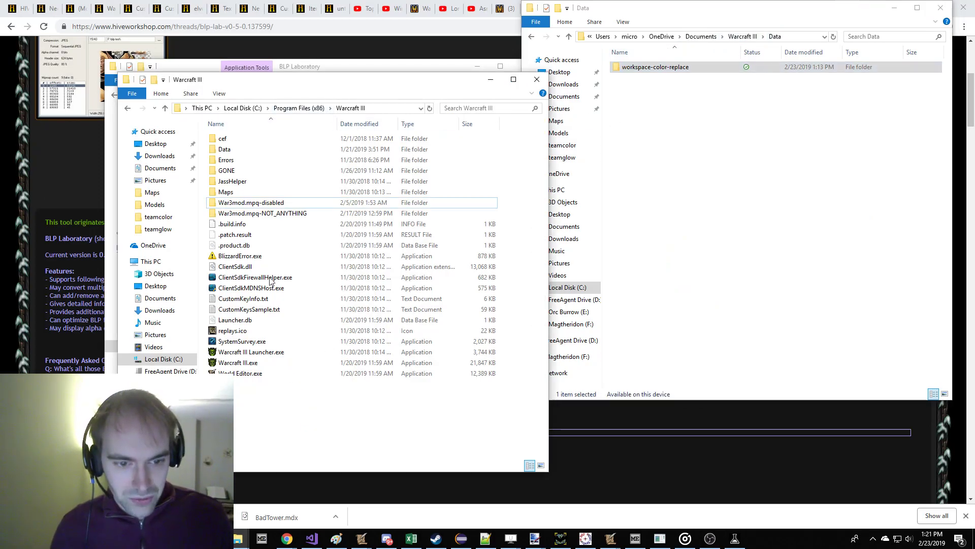
key("ctrl+v")
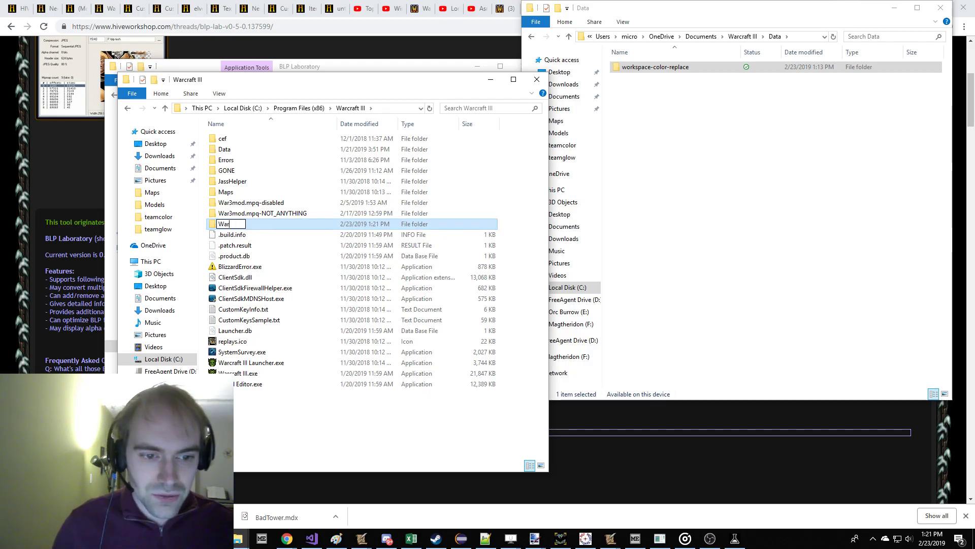
Rename the pasted folder to War3mod.mpq and launch Warcraft III.
left_click(274, 227)
type("War3mod.mpq")
key("Return")
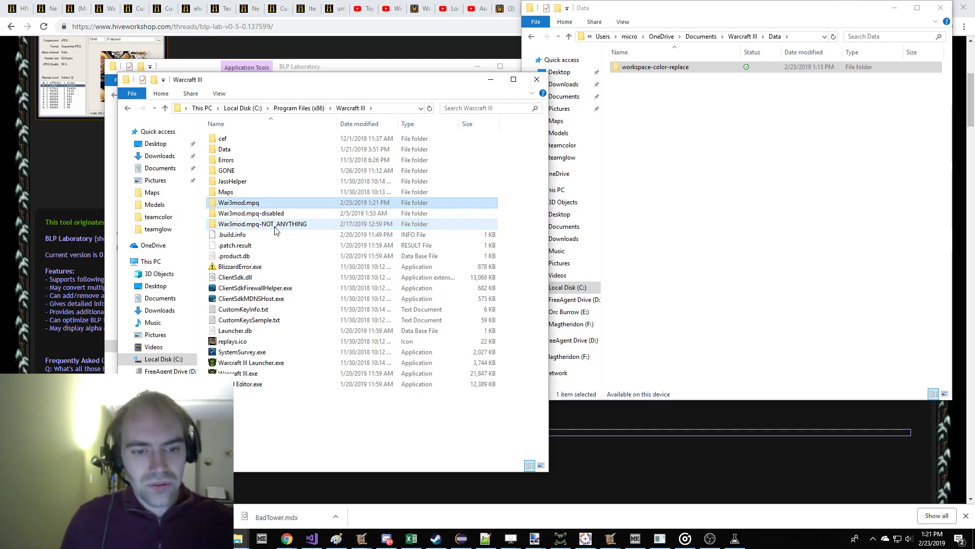
double_click(259, 373)
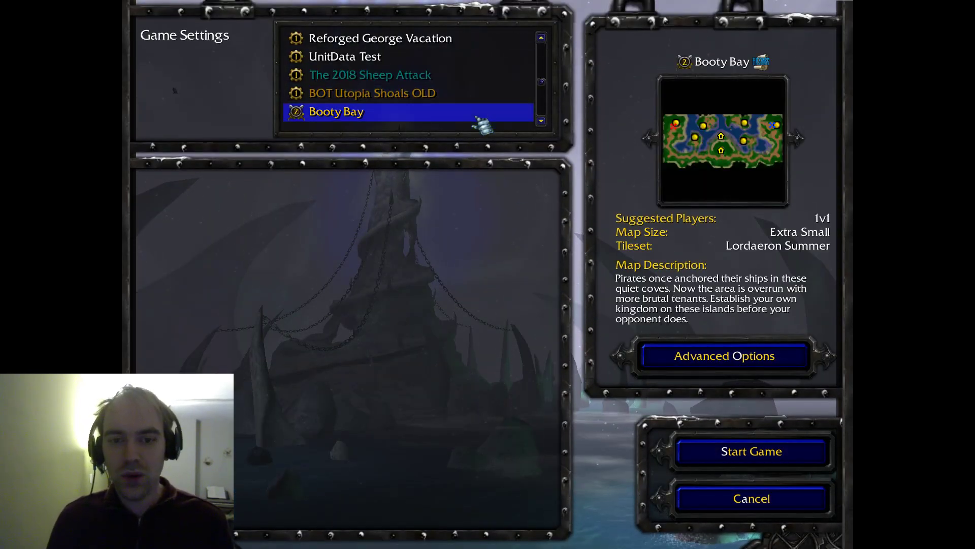
Set player 2's colour to light orange and start the Booty Bay game.
left_click(477, 208)
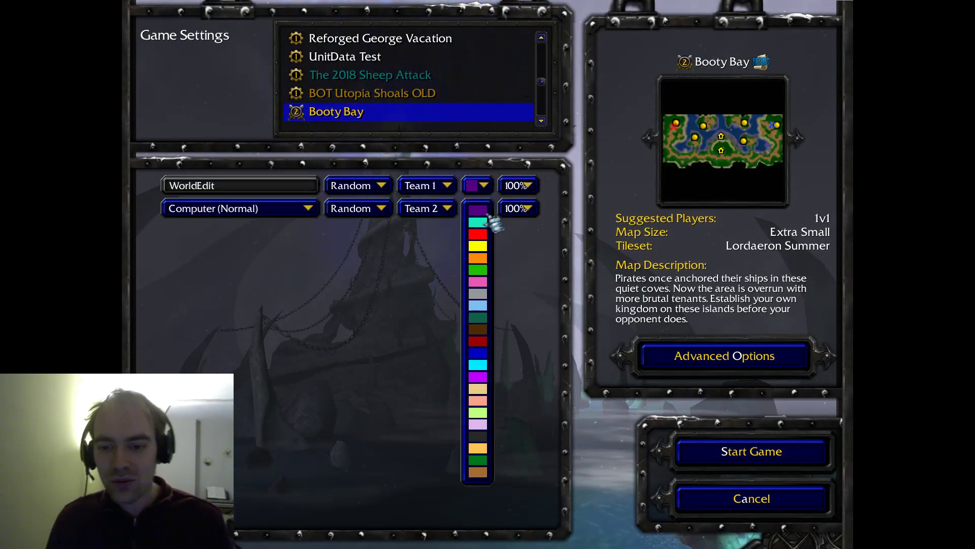
left_click(487, 216)
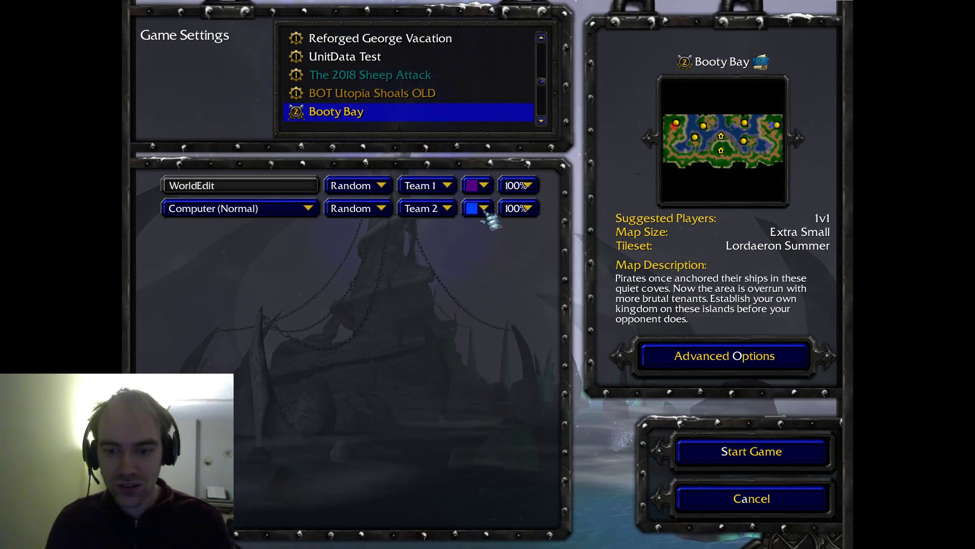
left_click(480, 208)
left_click(477, 472)
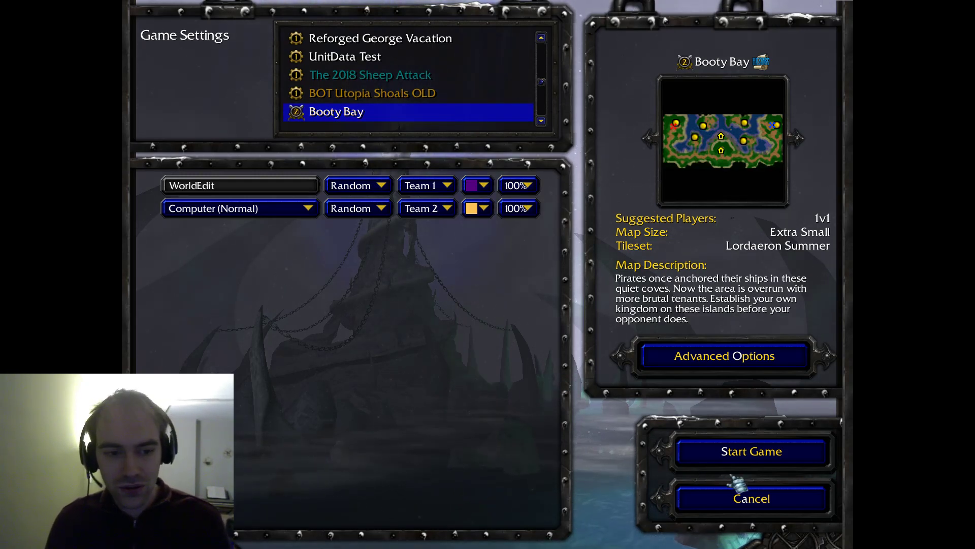
left_click(737, 457)
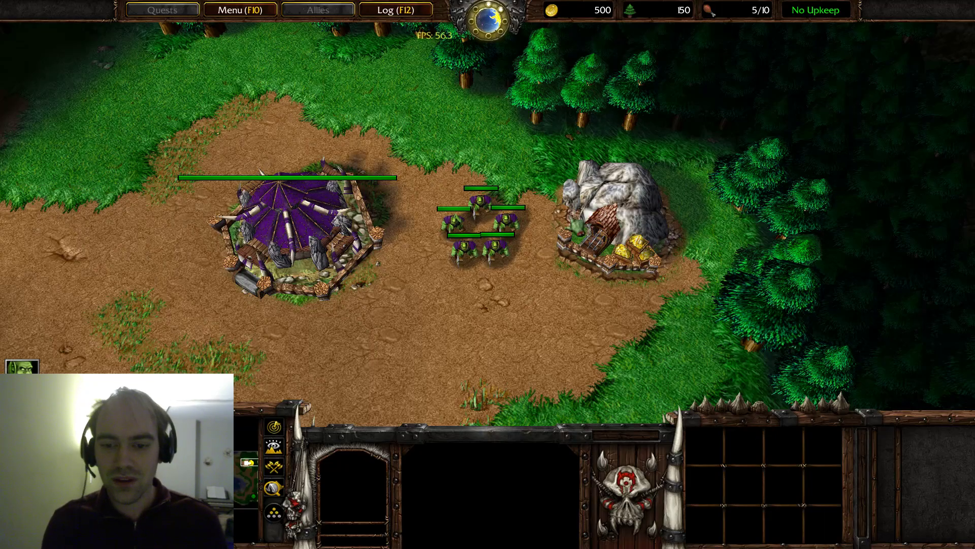
Place an Altar of Storms below the great hall and send the warpten fast-build cheat.
key("F8")
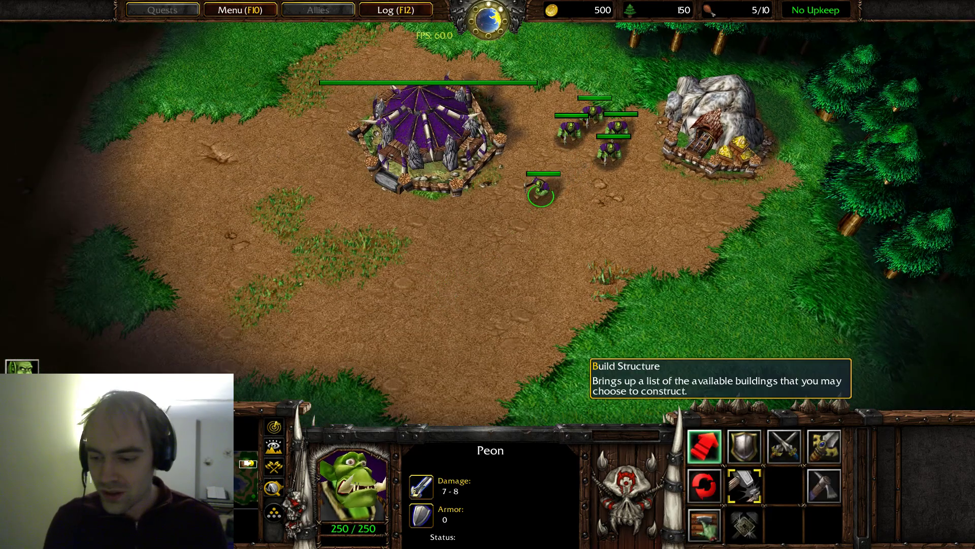
left_click(705, 523)
left_click(491, 289)
key("Return")
type("warpten")
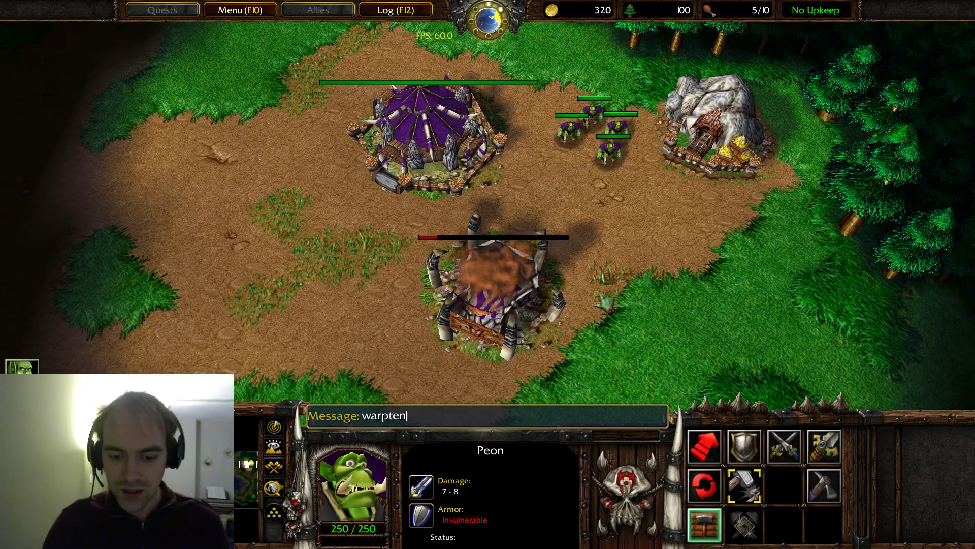
key("Return")
Select the Altar of Storms and the peons to check their purple team colour.
left_click(477, 274)
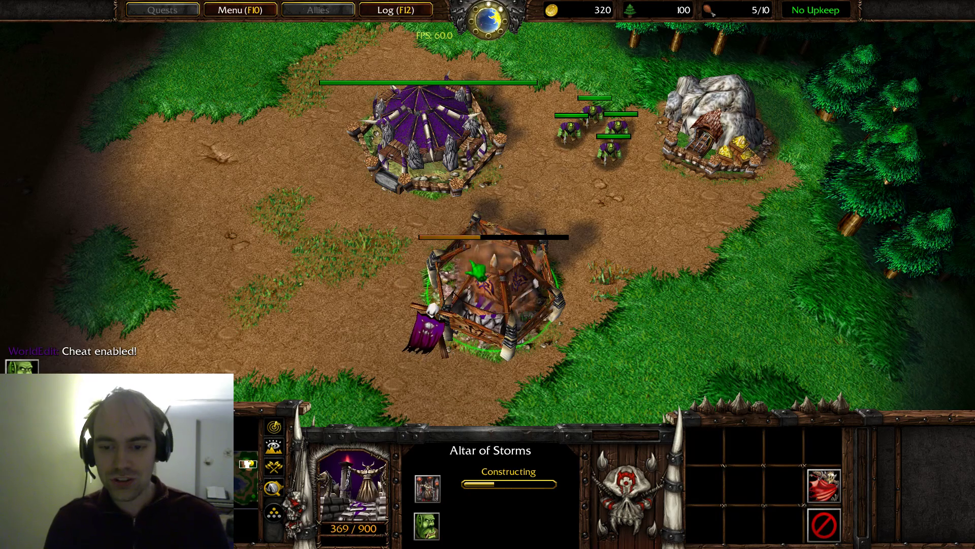
left_click_drag(564, 76, 634, 158)
left_click(493, 285)
key("F8")
left_click(653, 326)
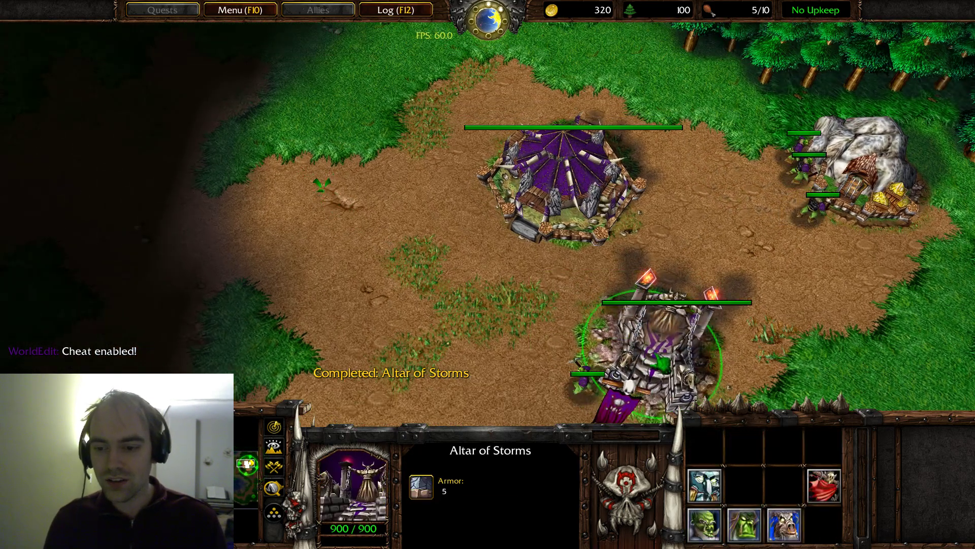
key("F8")
right_click(167, 244)
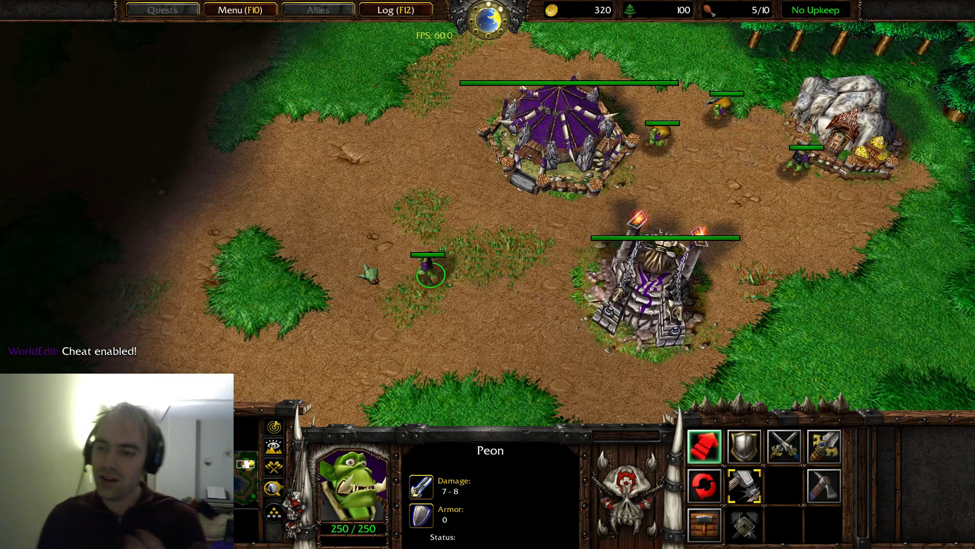
key("s")
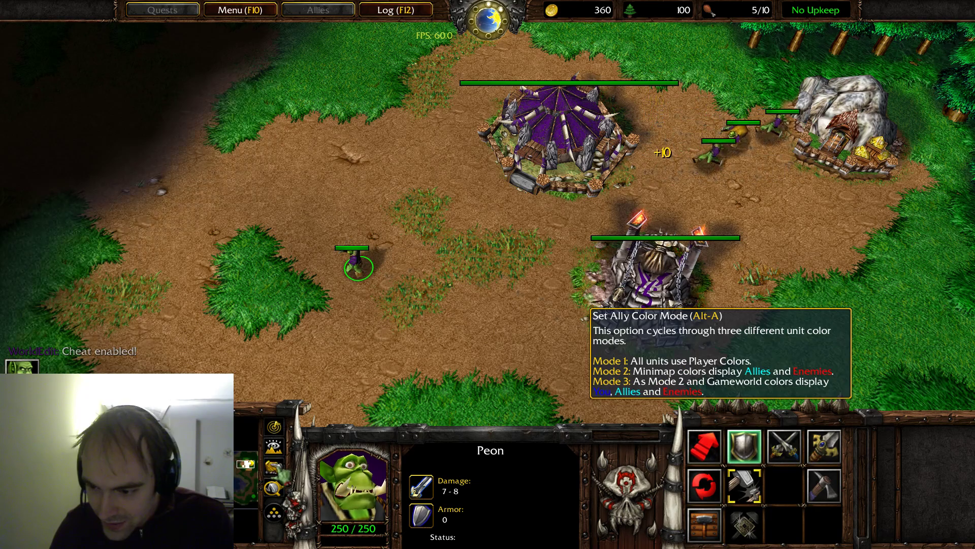
Switch to ally colour mode, reveal the map with iseedeadpeople, and inspect the enemy Town Hall.
left_click(274, 466)
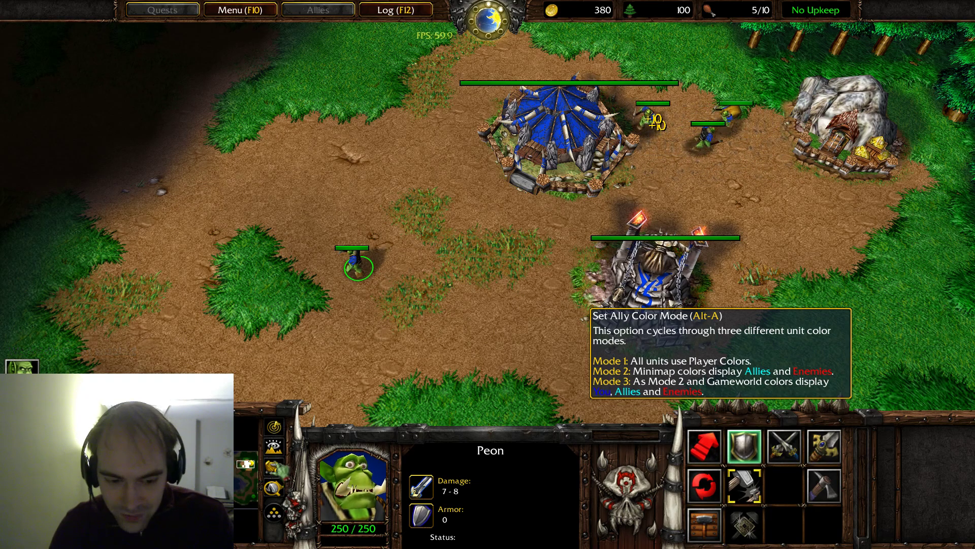
key("Return")
type("iseedeadpeople")
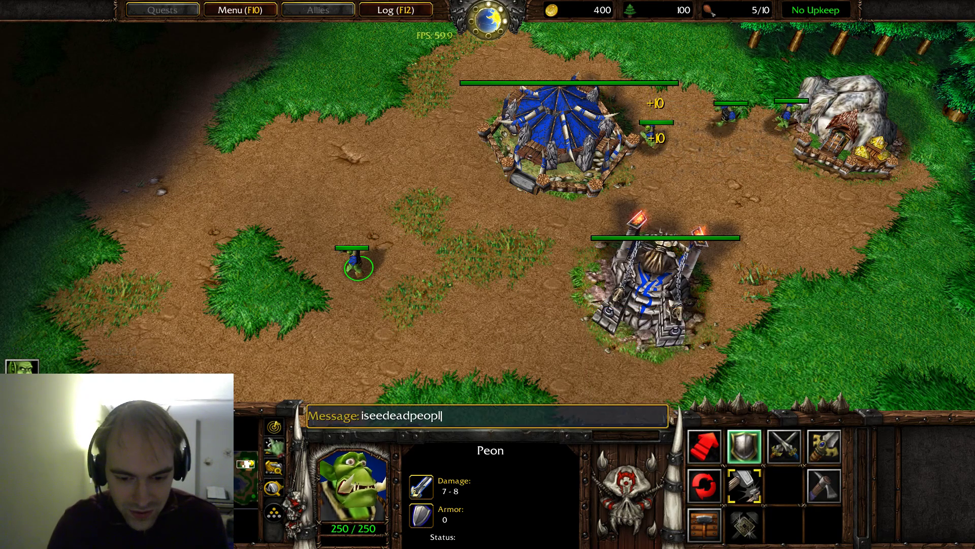
key("Return")
left_click(246, 464)
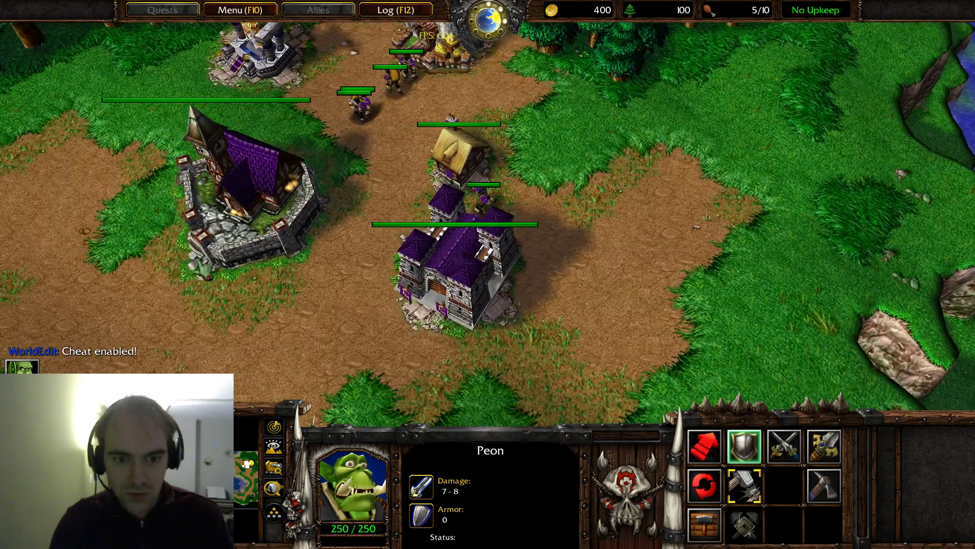
left_click(300, 233)
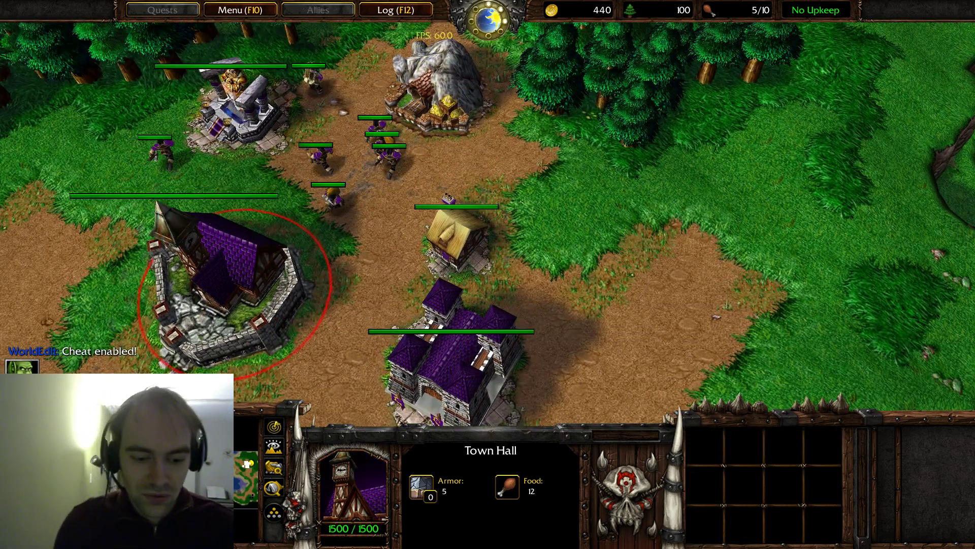
left_click(262, 475)
left_click(259, 470)
Cycle ally colour mode again, view the human base, and open End Game Options.
mouse_move(4, 164)
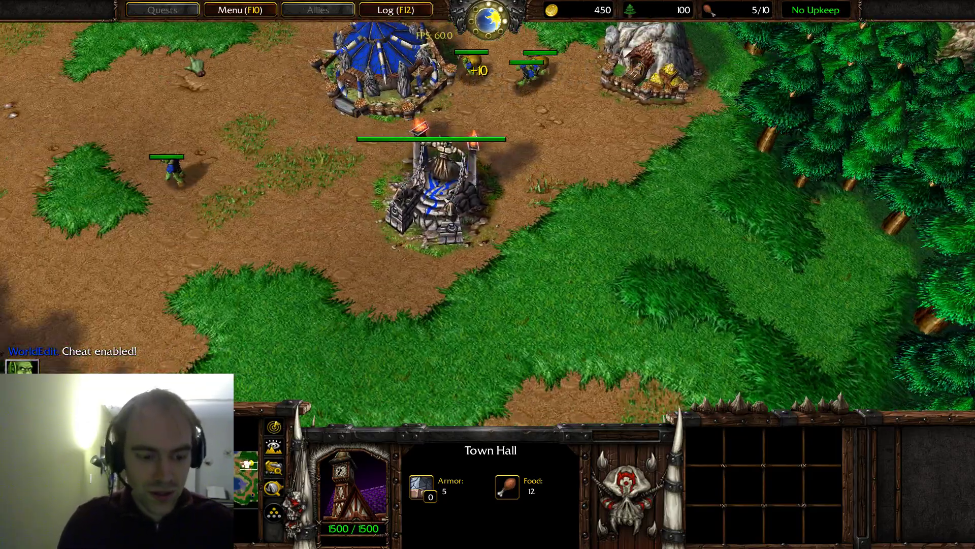
left_click(274, 467)
left_click(246, 460)
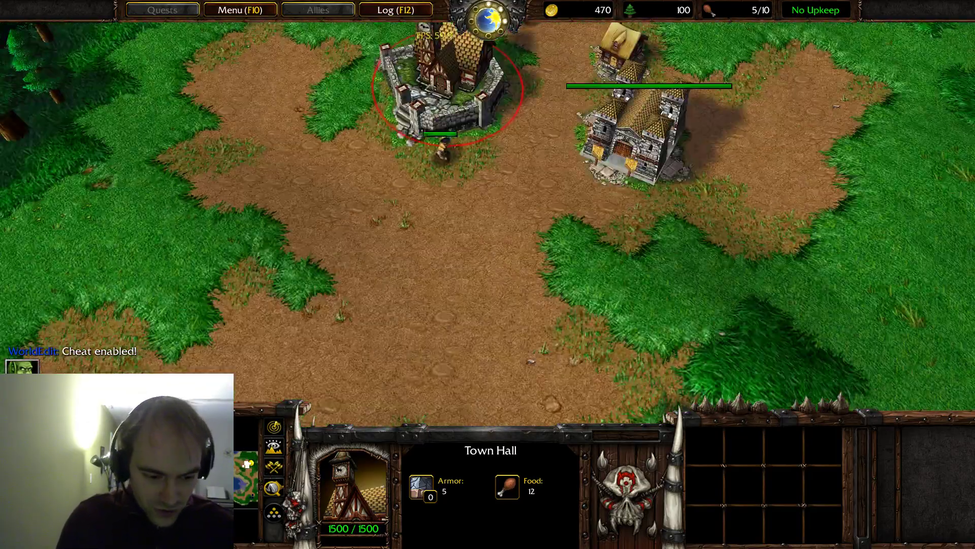
mouse_move(714, 1)
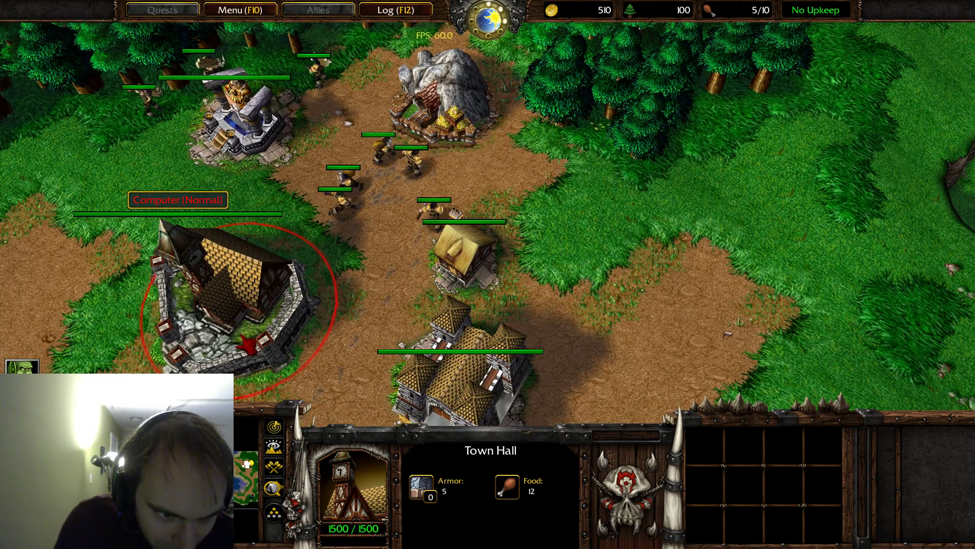
mouse_move(183, 4)
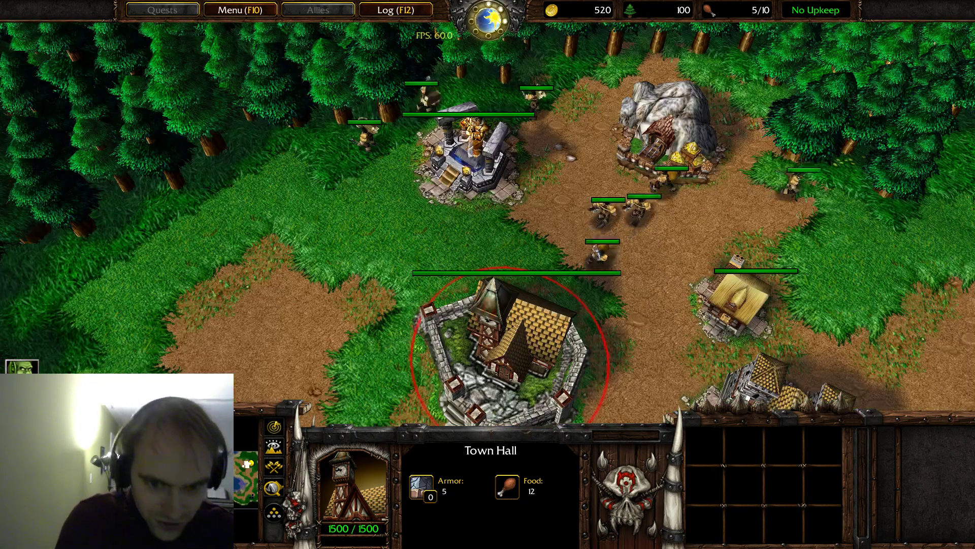
key("F10")
left_click(488, 288)
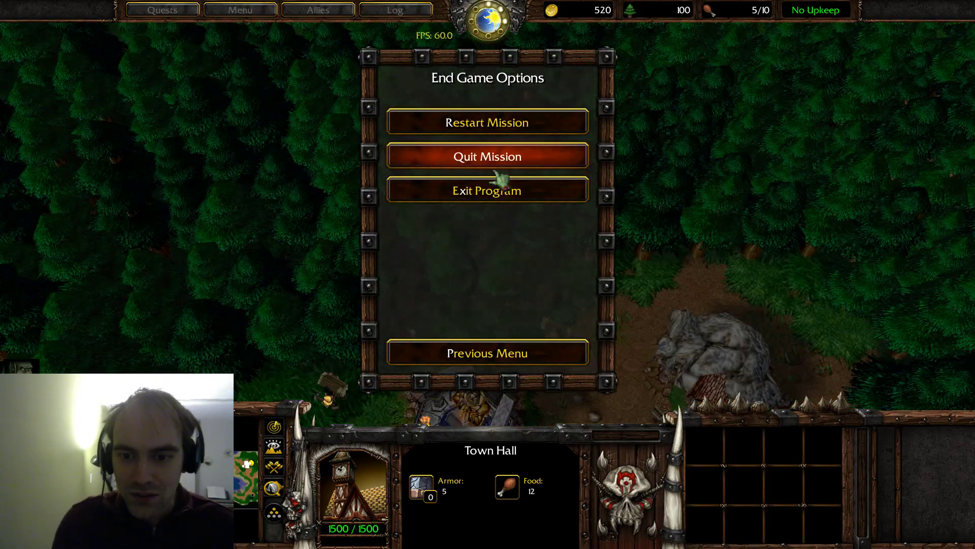
Quit the Booty Bay match and return to the custom game setup screen.
left_click(485, 159)
left_click(700, 507)
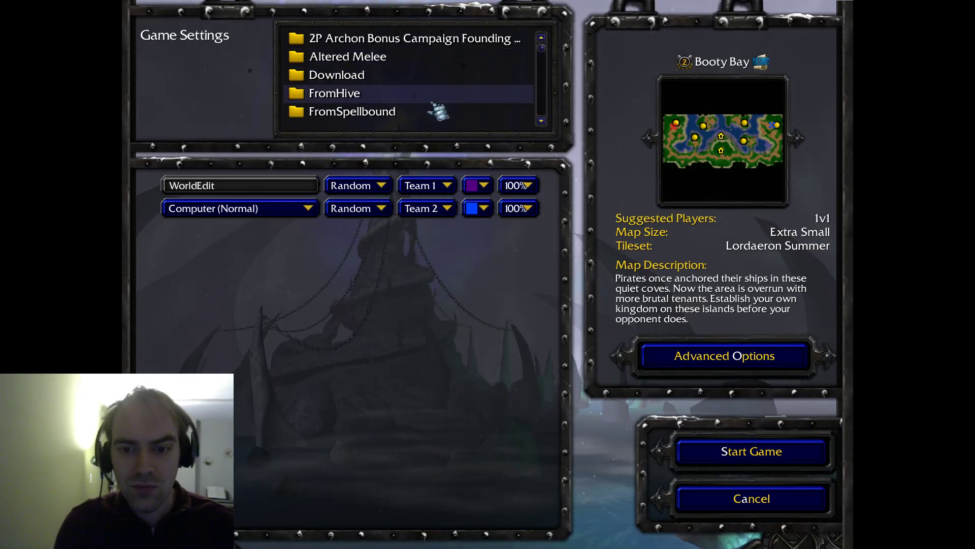
left_click(477, 209)
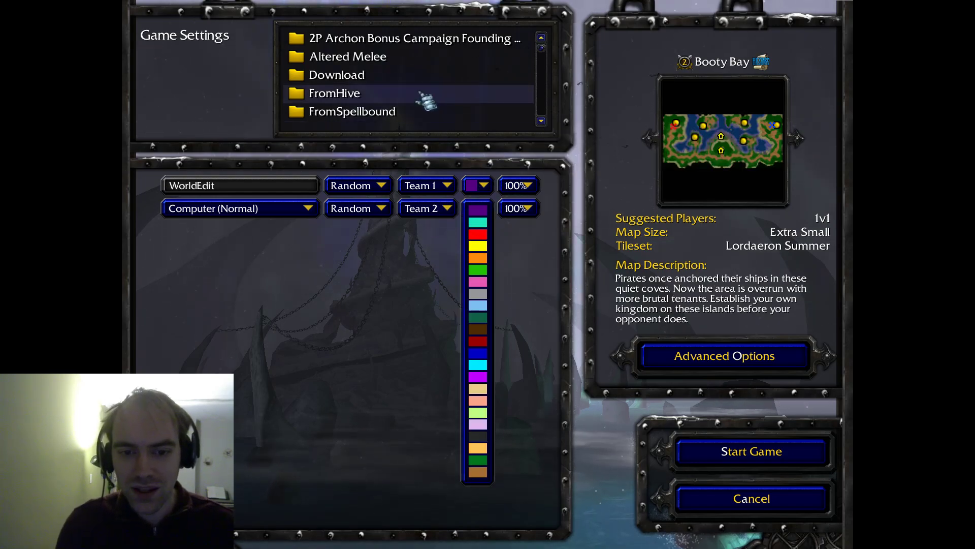
left_click(409, 71)
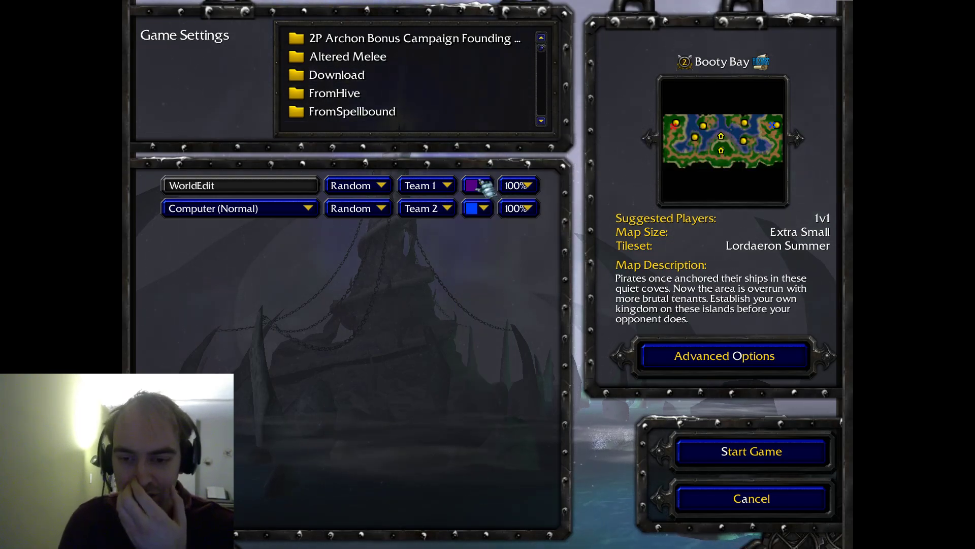
left_click(477, 208)
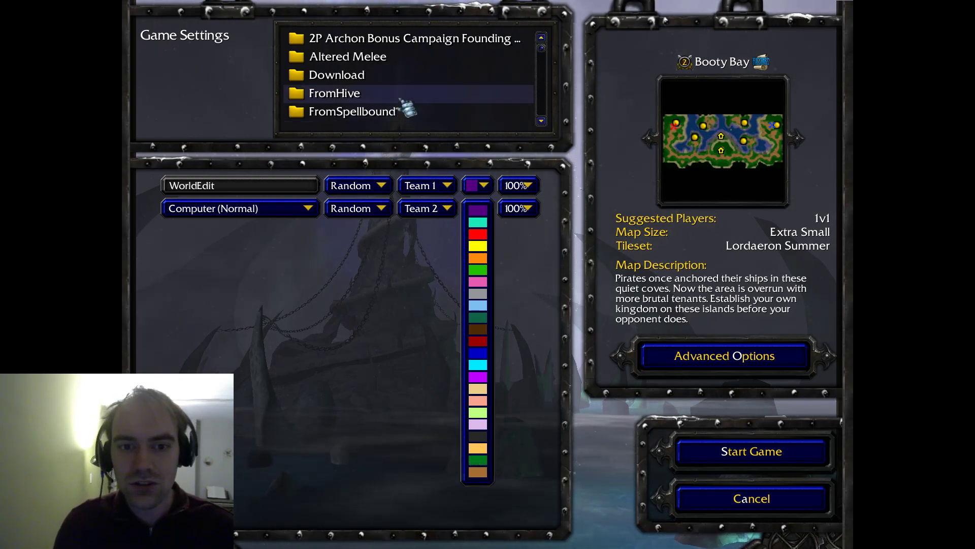
Choose the Bridge Too Near map from the FrozenThrone folder.
scroll(397, 75, "down", 4)
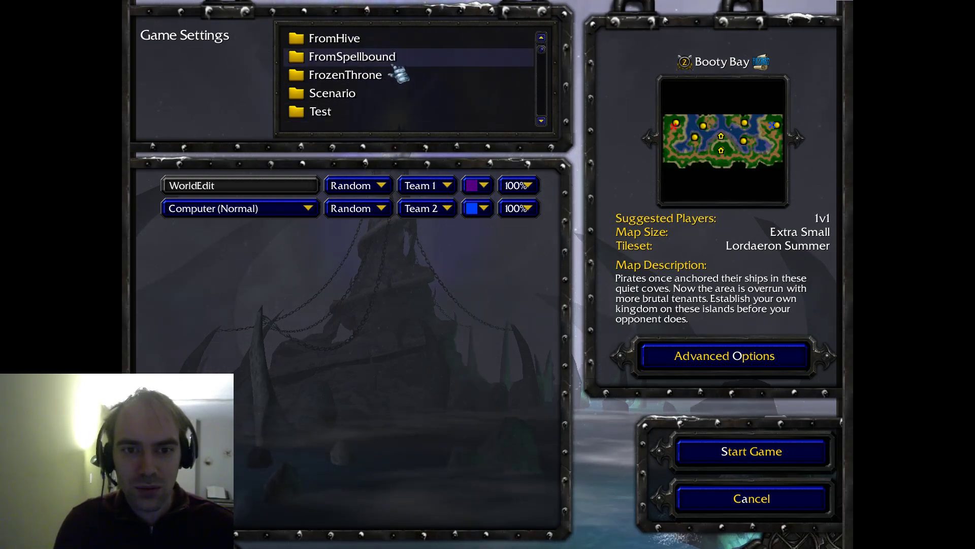
double_click(387, 57)
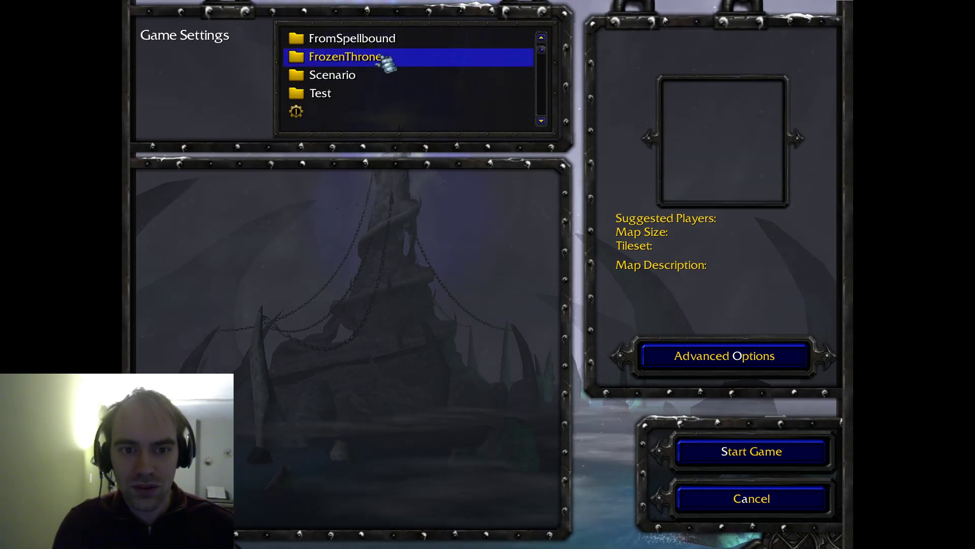
scroll(402, 78, "down", 2)
left_click(378, 81)
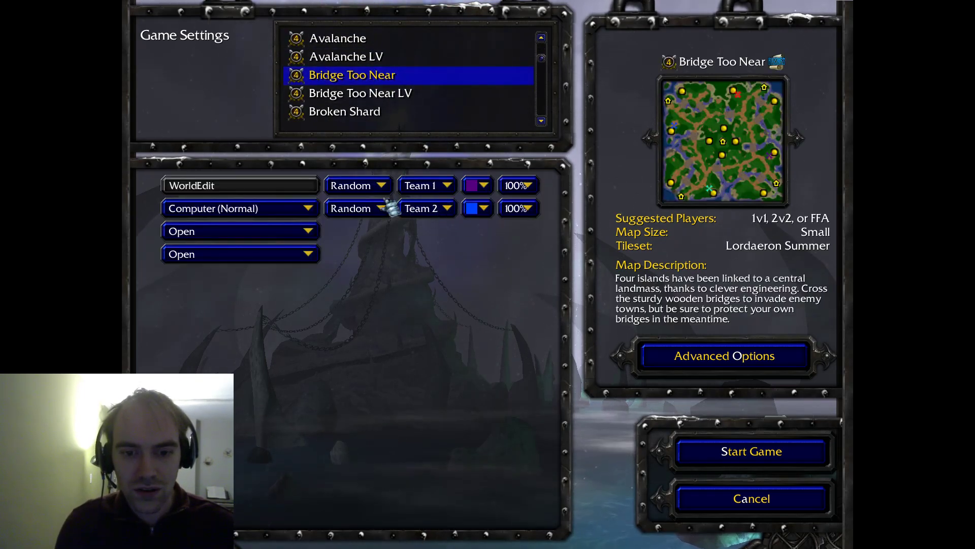
Fill slots 3 and 4 with Computer (Normal) players.
left_click(256, 234)
left_click(254, 293)
left_click(269, 256)
left_click(262, 316)
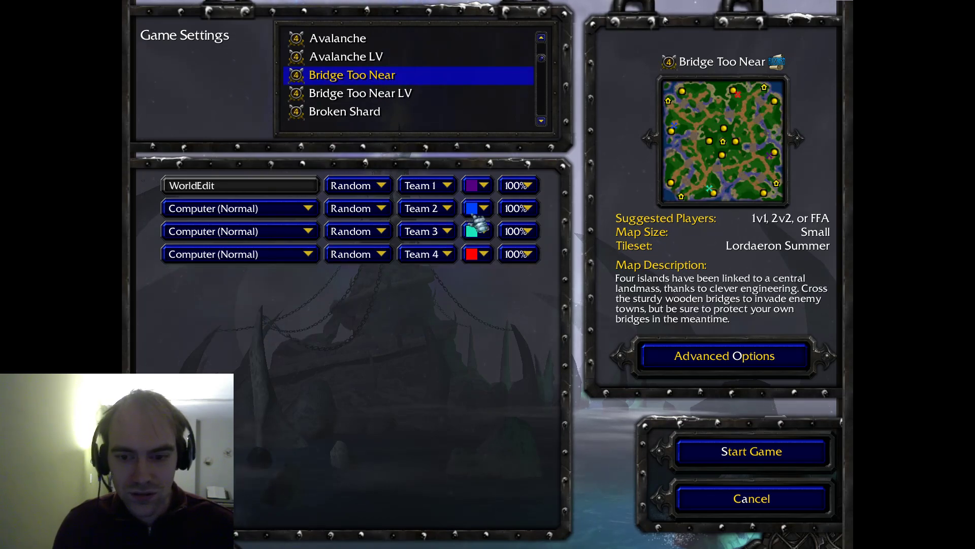
Give slots 3 and 4 new colours, slot 4 peach, and start the game.
left_click(476, 231)
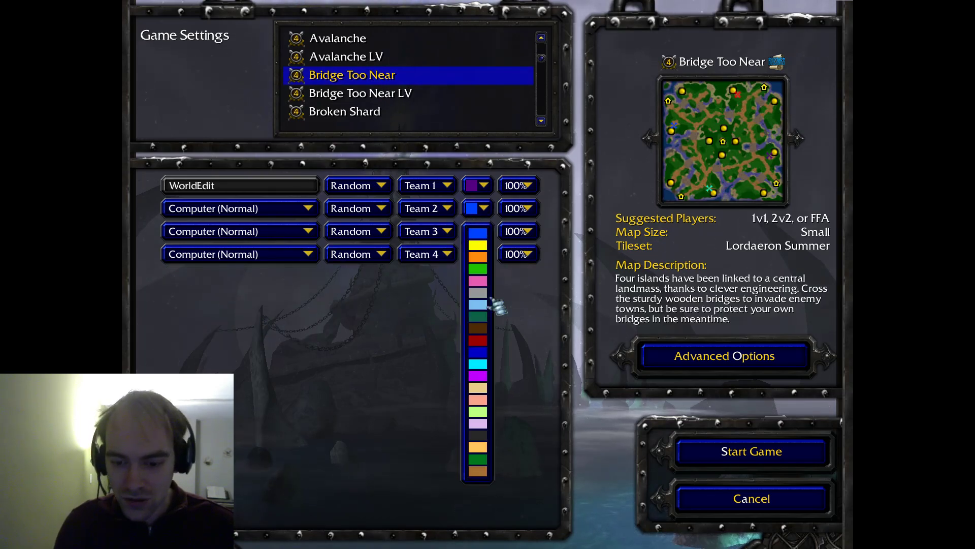
left_click(476, 388)
left_click(480, 254)
left_click(477, 468)
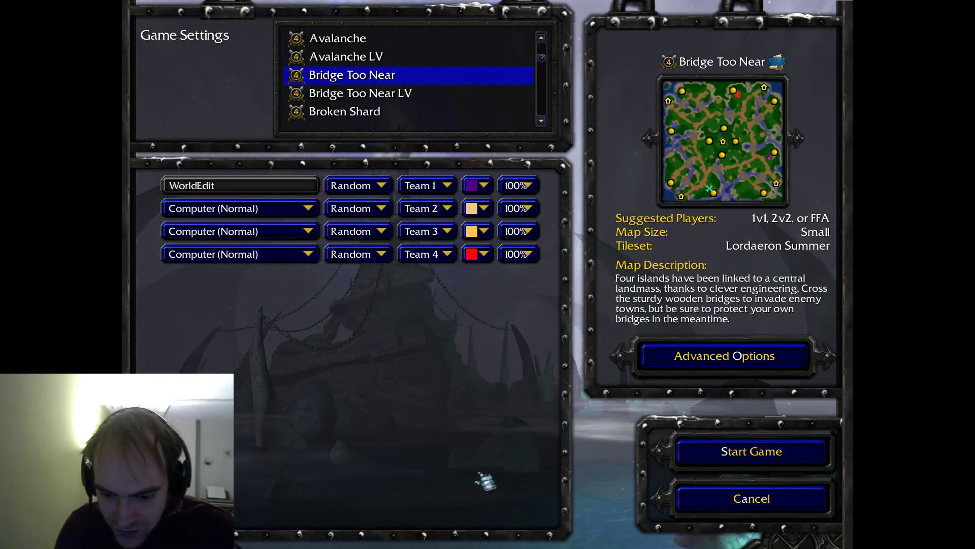
left_click(477, 255)
left_click(478, 457)
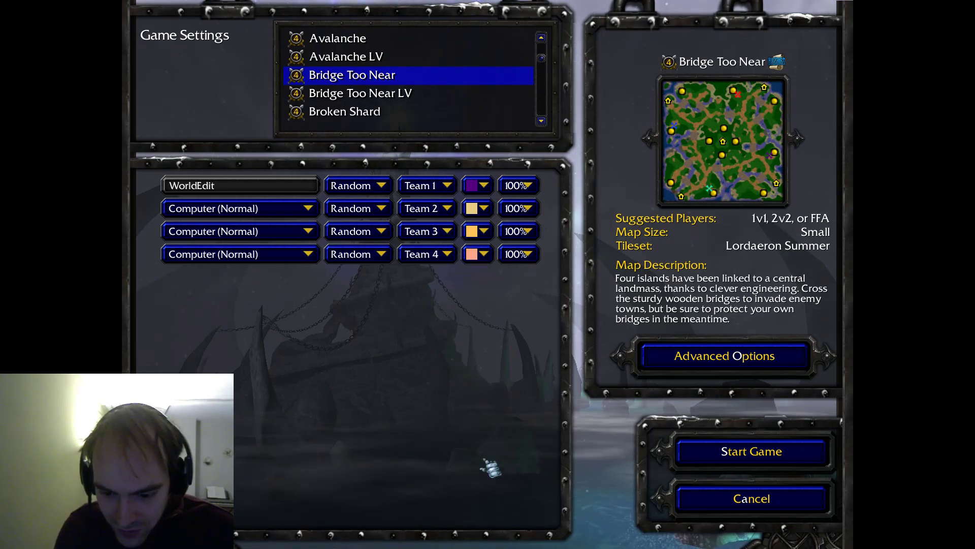
left_click(477, 255)
left_click(476, 255)
left_click(477, 255)
left_click(476, 255)
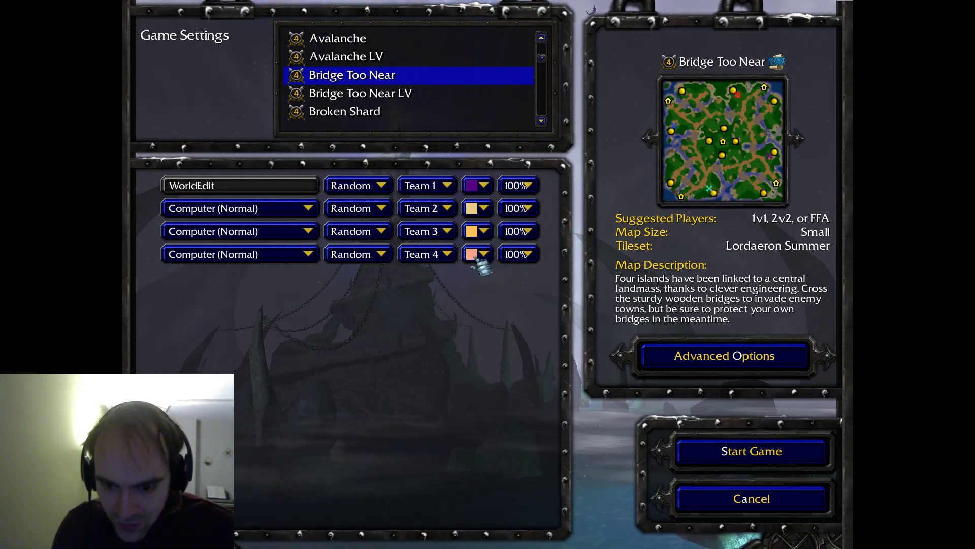
left_click(477, 257)
left_click(478, 260)
left_click(751, 451)
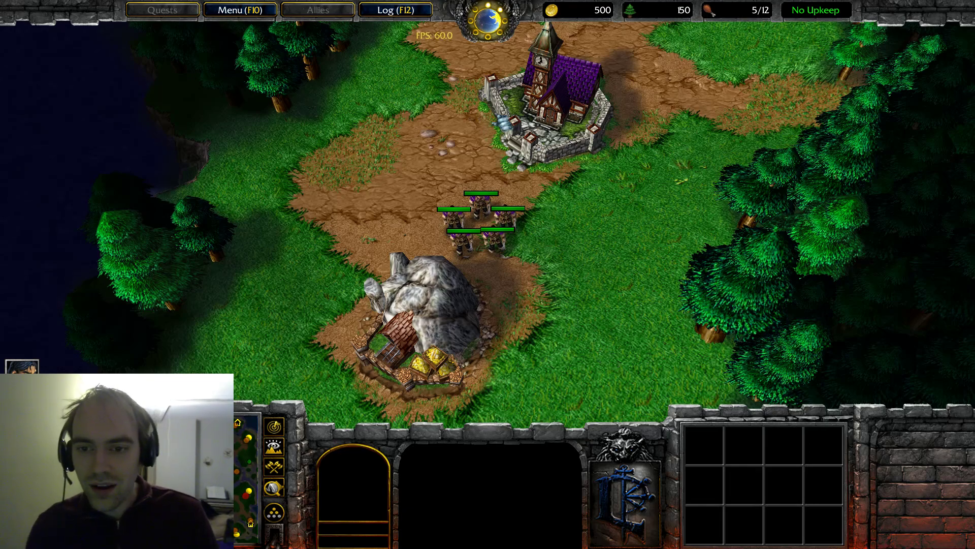
Select the peasants, reveal the map with iseedeadpeople, and look around before returning to the purple Town Hall.
double_click(492, 206)
key("Return")
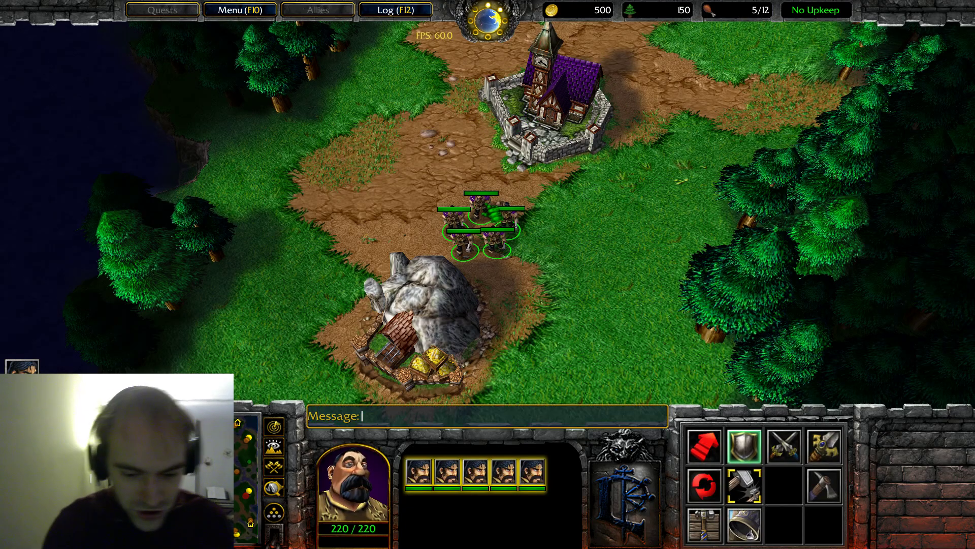
type("iseedeadpeople")
key("Return")
left_click(246, 492)
left_click_drag(224, 488, 218, 458)
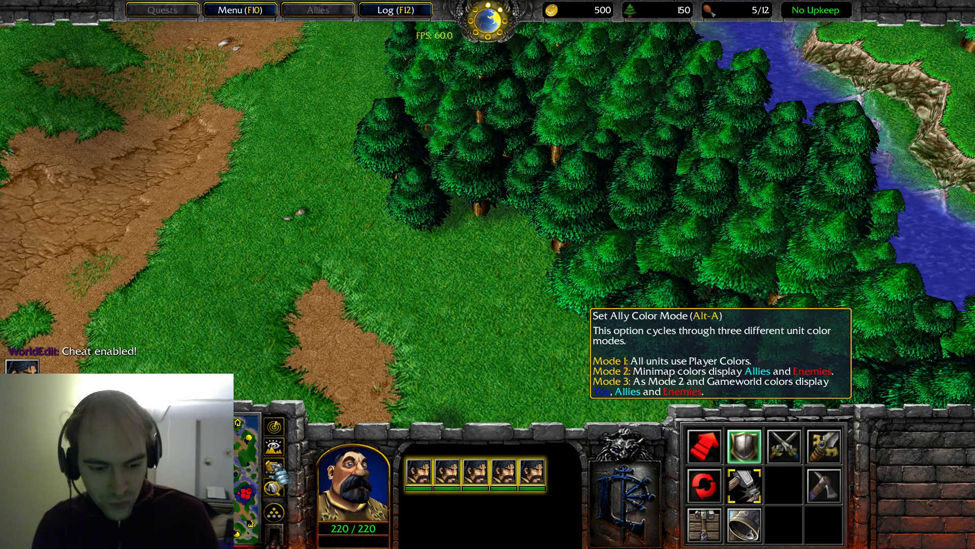
key("BackSpace")
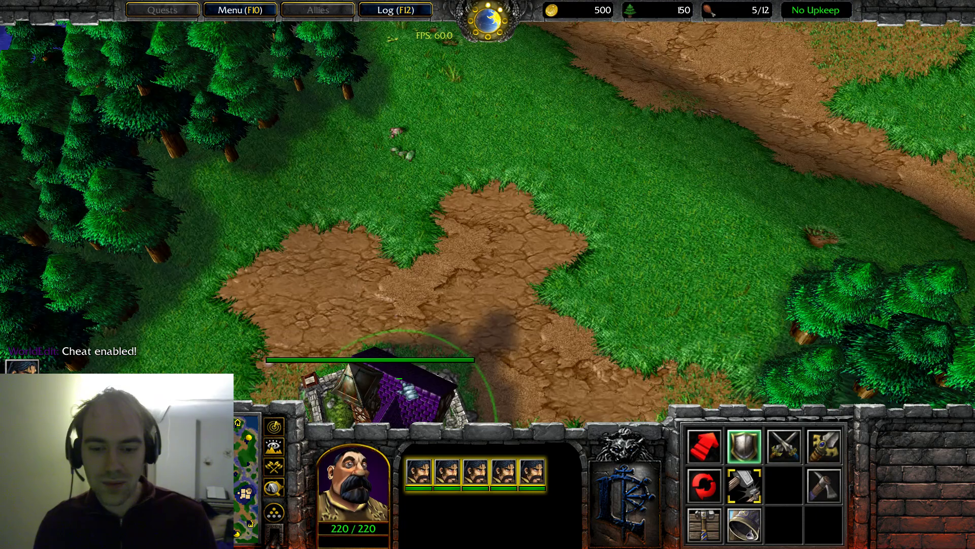
left_click(392, 391)
key("Down")
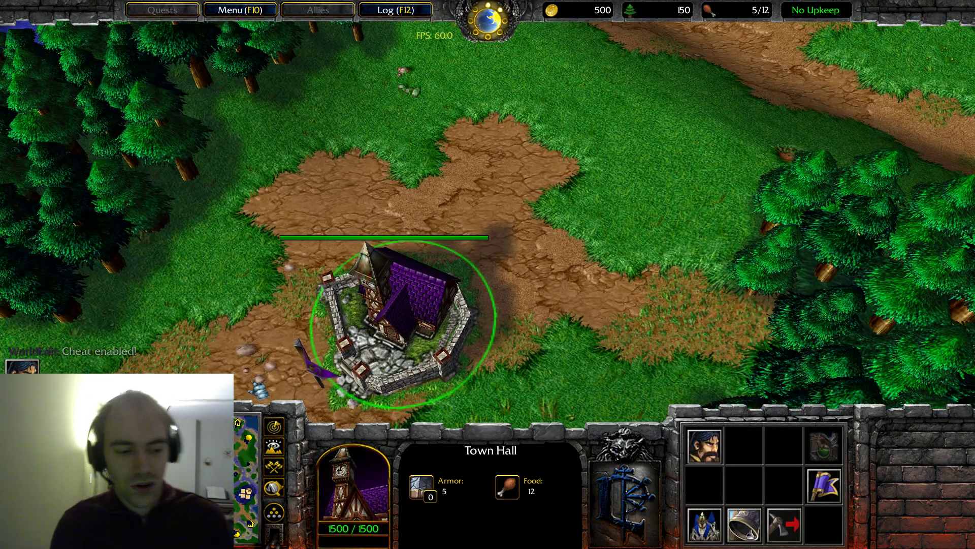
Send test chat messages 'asdf' and 'sdf', then view the undead base.
key("Return")
type("asdf")
key("Return")
key("Return")
type("sdf")
key("Return")
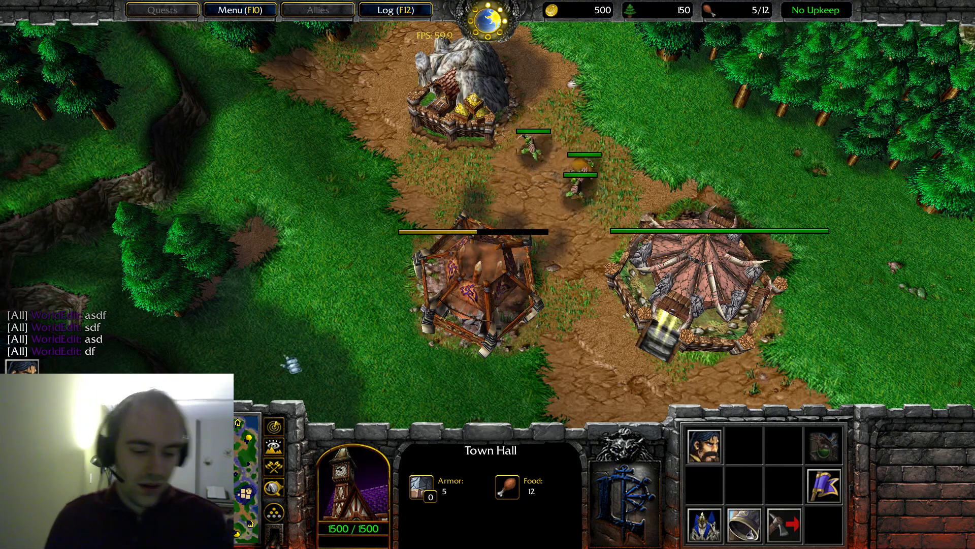
left_click(243, 502)
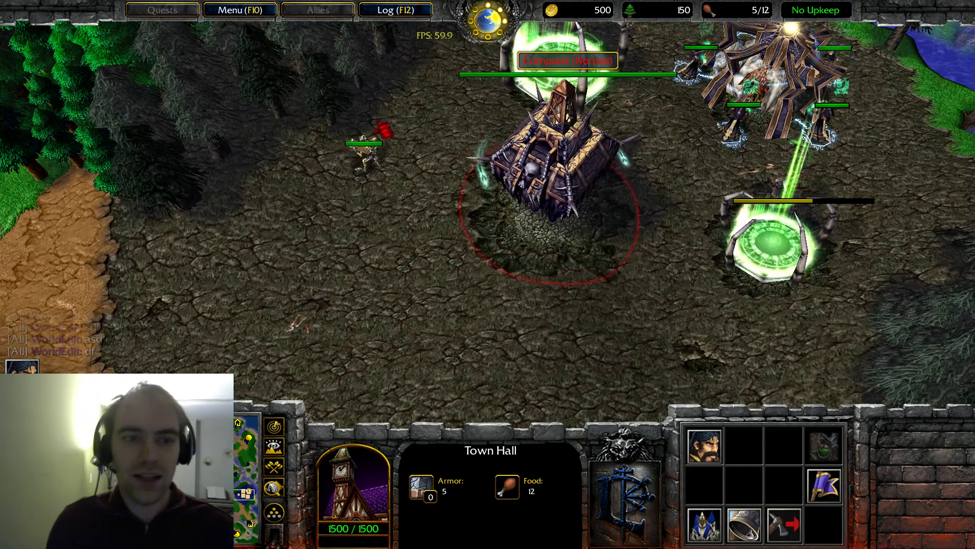
End the game, exit Warcraft III, and select War3mod.mpq in File Explorer.
key("F10")
left_click(523, 300)
left_click(495, 203)
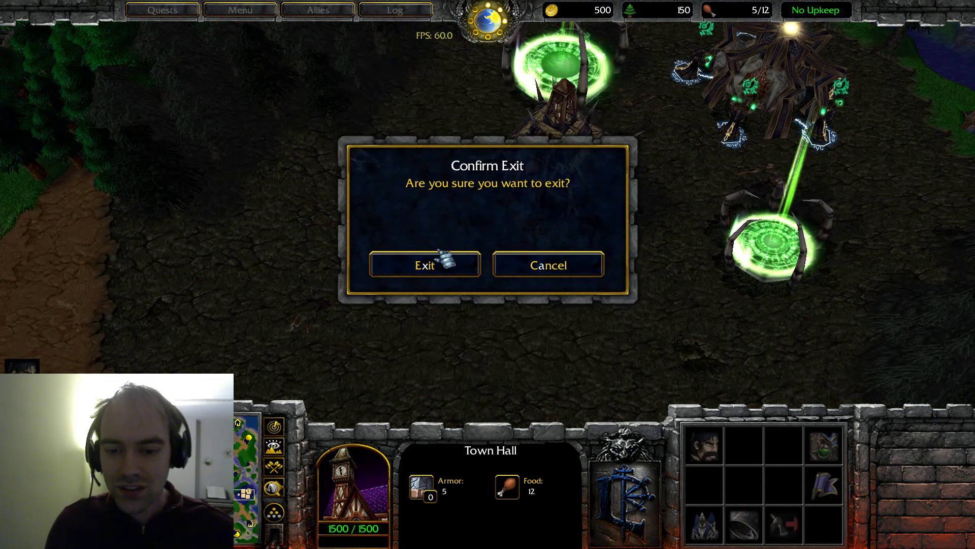
left_click(435, 269)
left_click(279, 204)
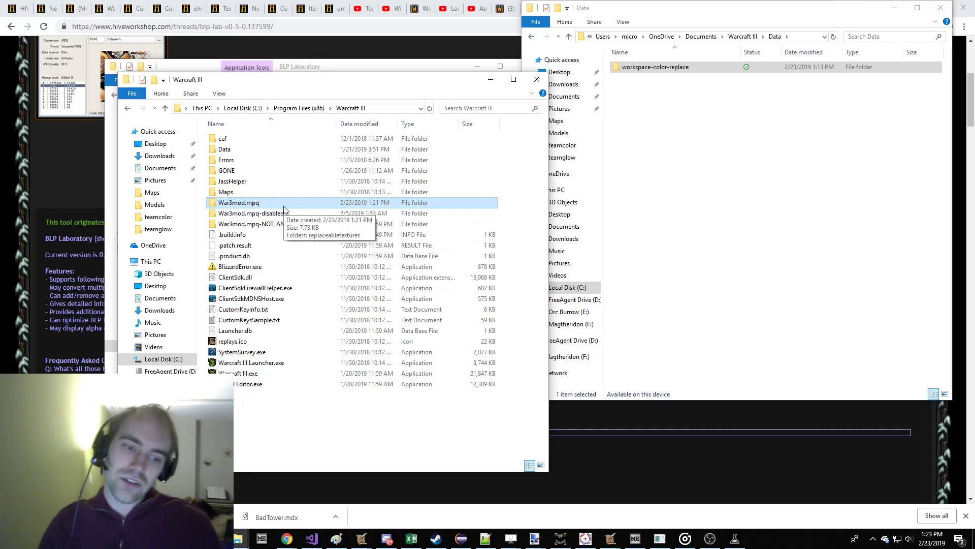
double_click(264, 203)
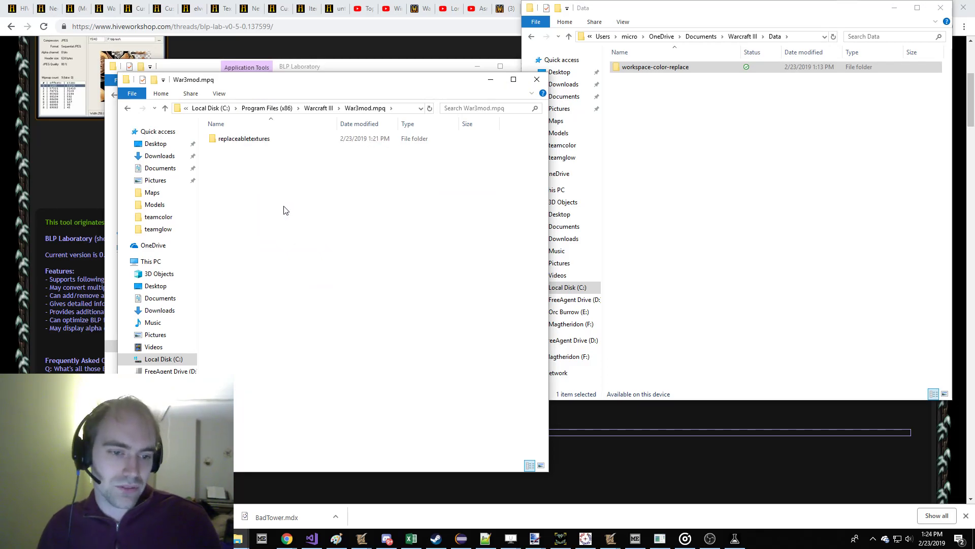
left_click(334, 109)
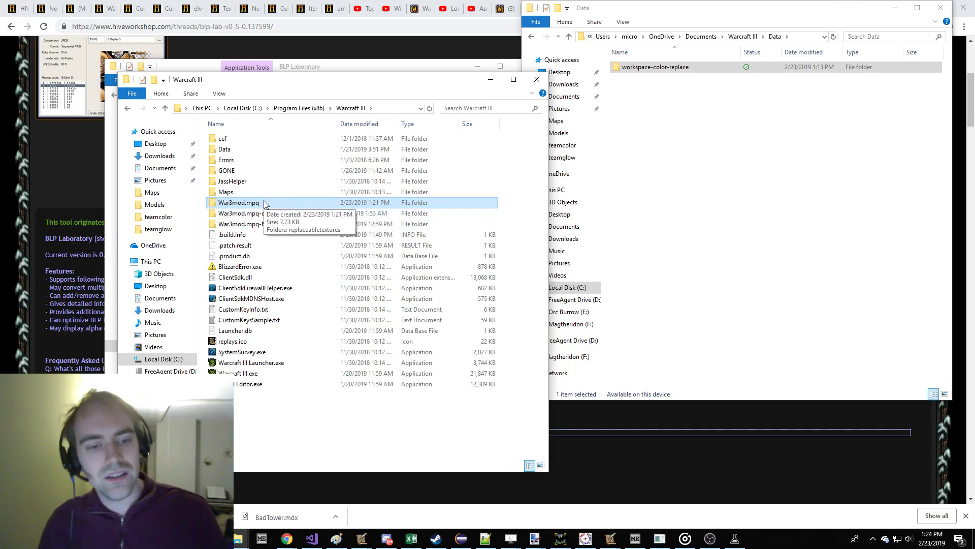
double_click(263, 201)
double_click(244, 140)
key("BackSpace")
left_click(314, 108)
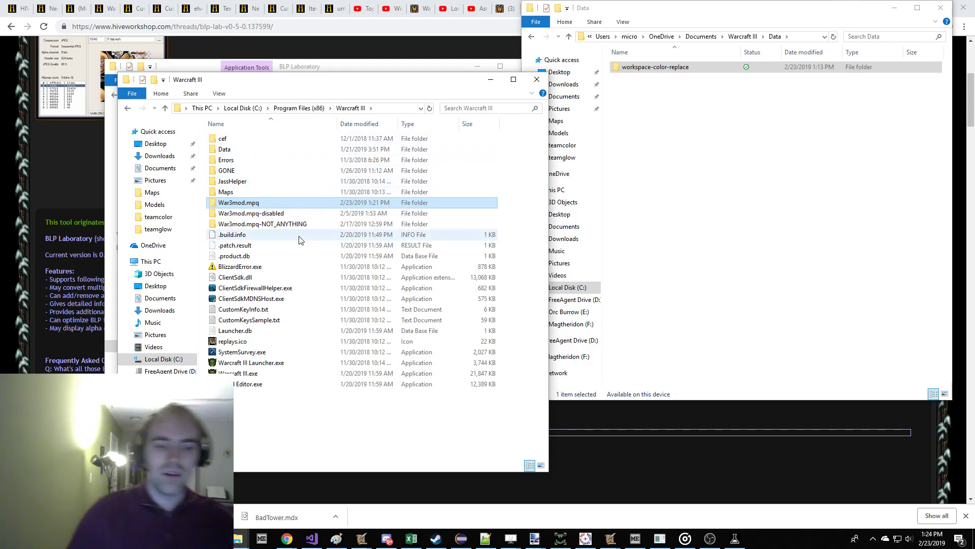
double_click(304, 202)
double_click(273, 139)
double_click(273, 139)
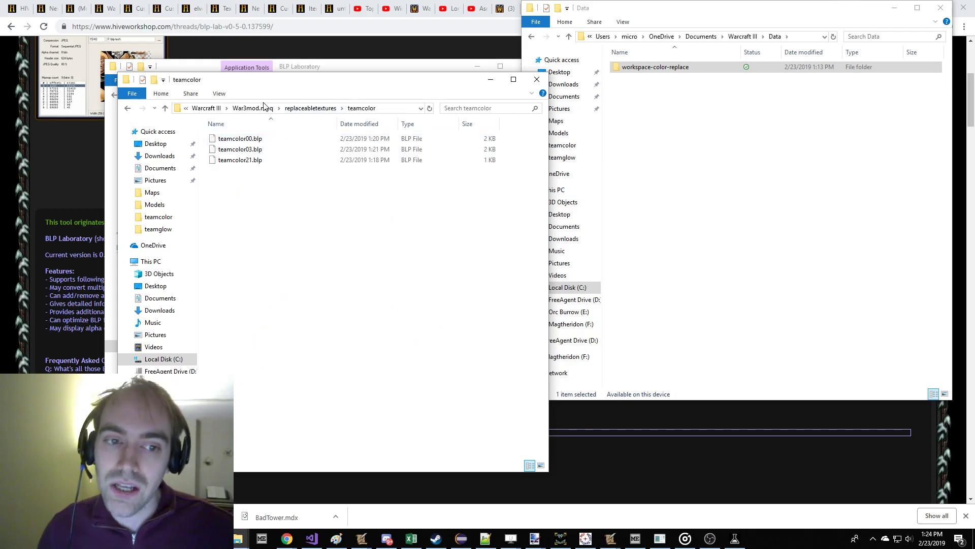
left_click(216, 110)
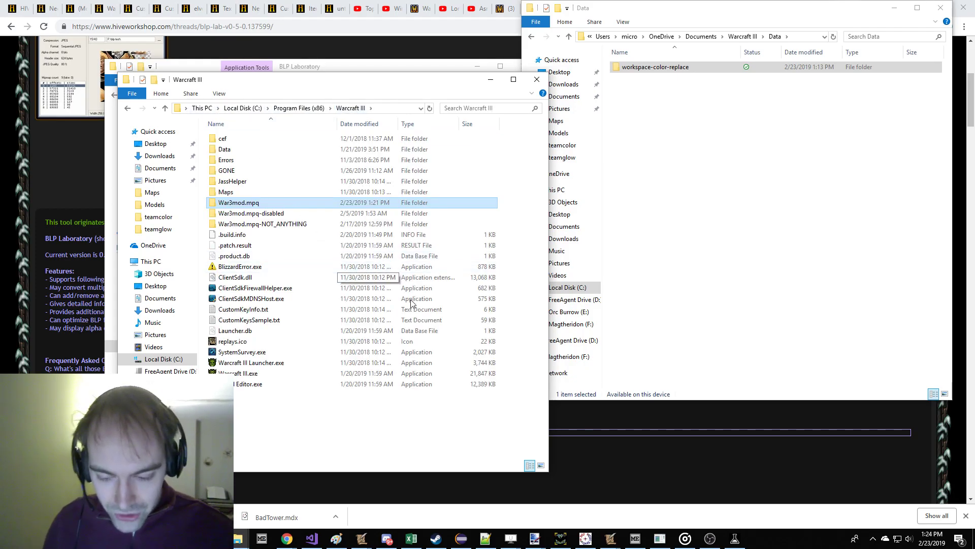